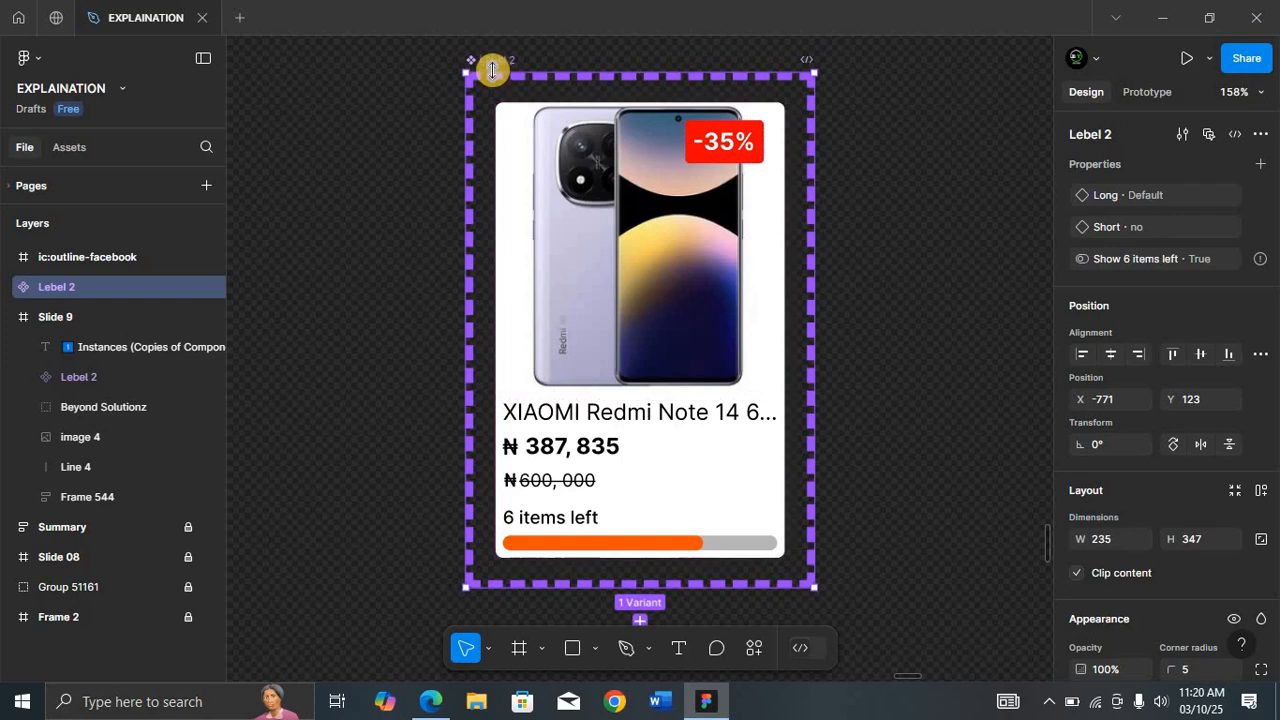
Step: Move the Lebel 2 product card component to an empty area of the canvas
left_click_drag(496, 64, 432, 64)
key("shift+0")
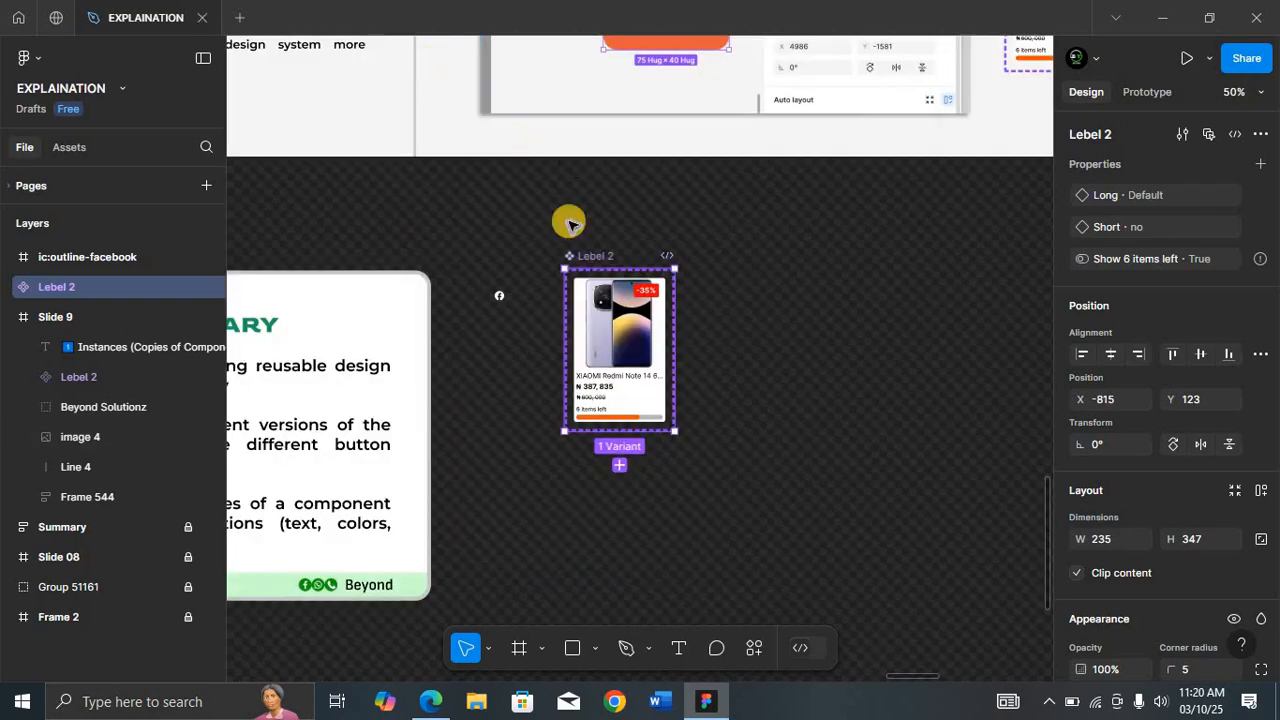
left_click_drag(592, 253, 662, 212)
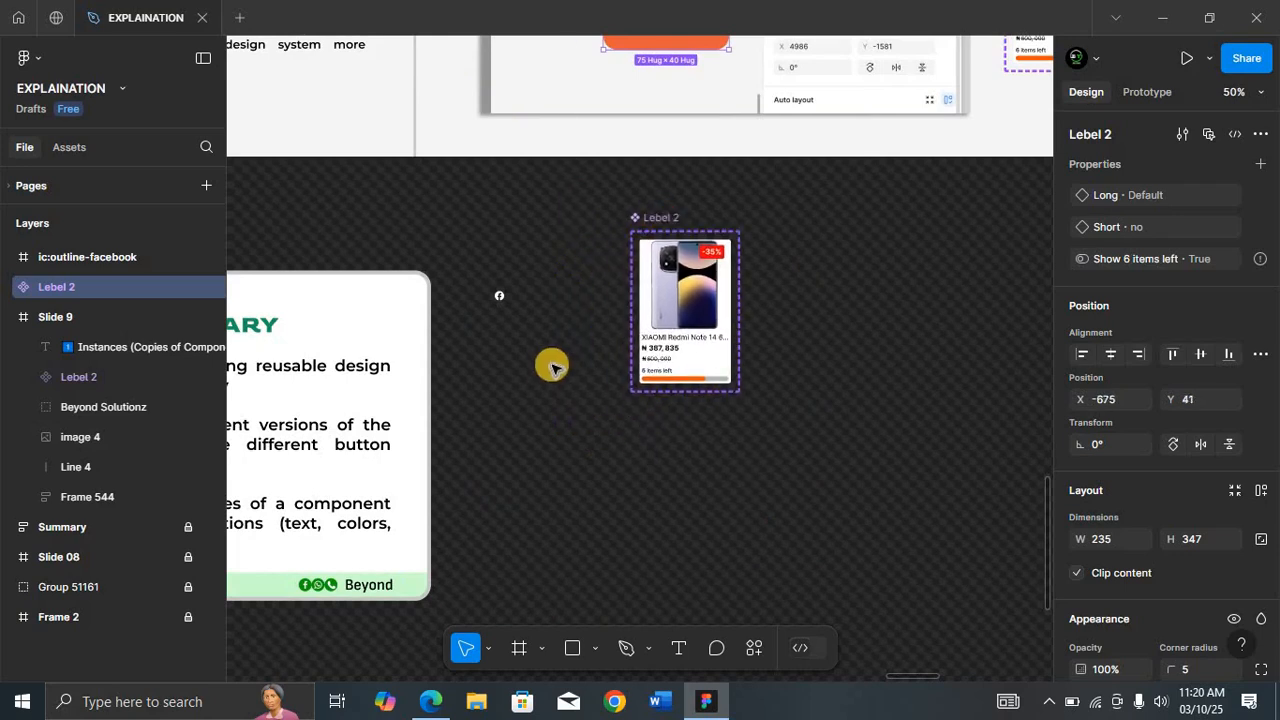
Step: Draw a wide frame below the component and place an instance of the product card inside it
key("f")
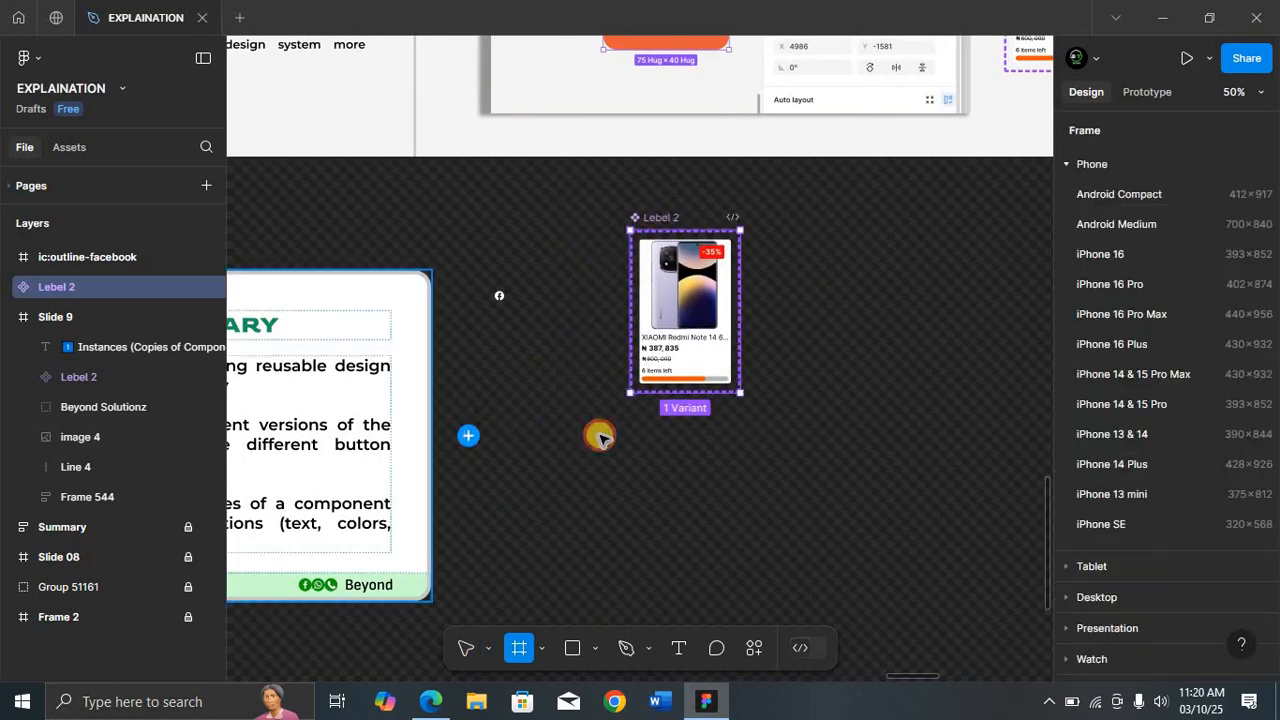
left_click_drag(514, 435, 1037, 620)
mouse_move(683, 285)
left_mouse_down()
mouse_move(609, 513)
mouse_move(593, 504)
left_mouse_up()
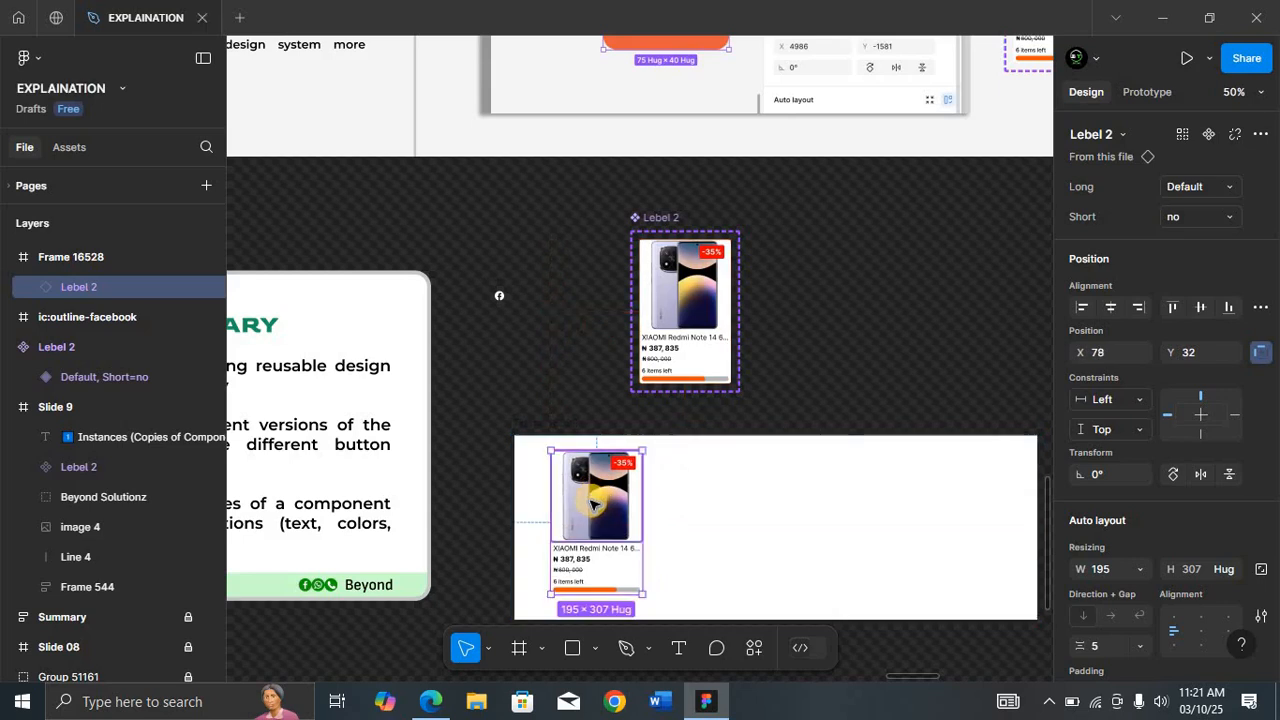
Step: Duplicate the card instance so the frame holds four product cards in a row
key("ctrl+d")
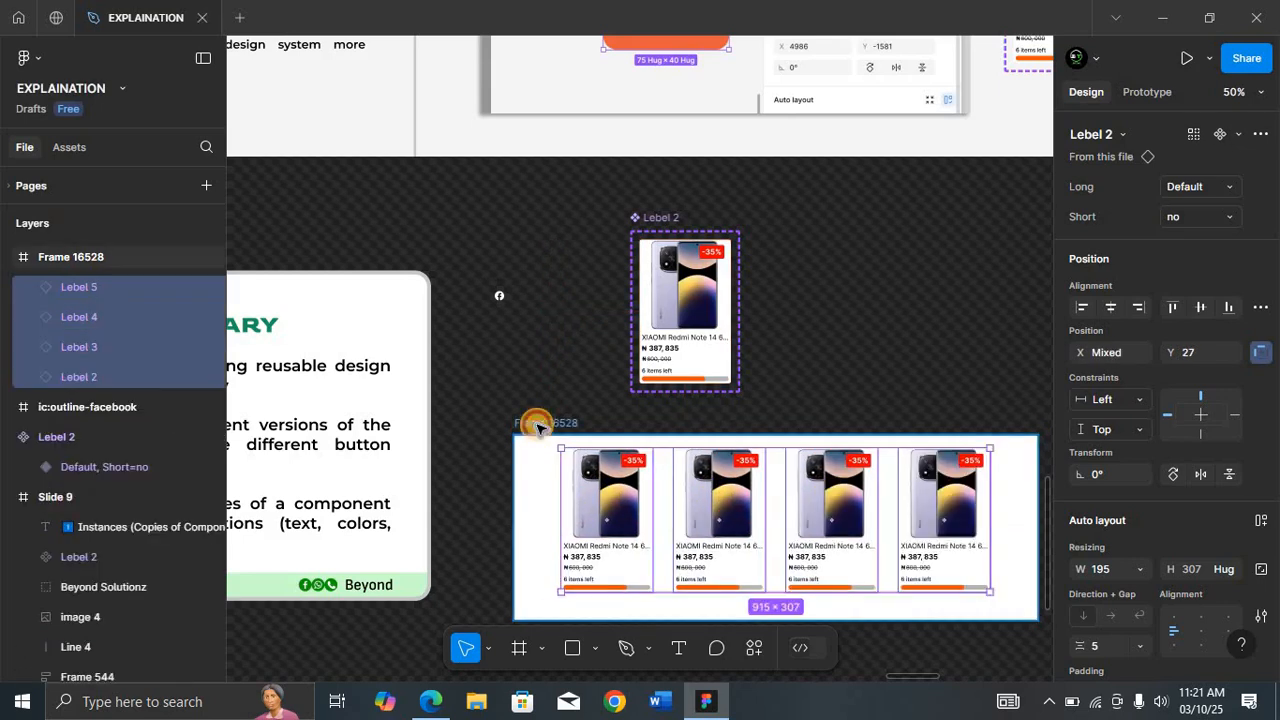
left_click(537, 424)
key("shift+2")
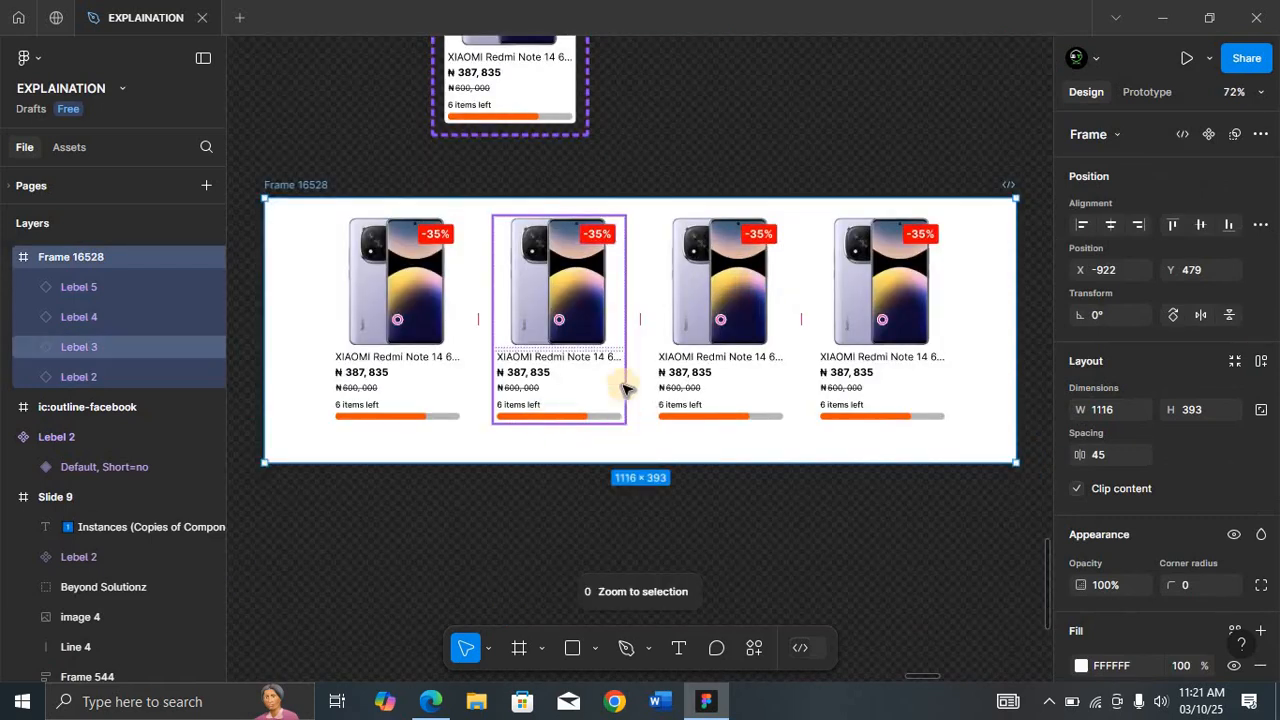
Step: Set the new frame's fill color to A7A1A1
left_click(1081, 665)
left_click(837, 286)
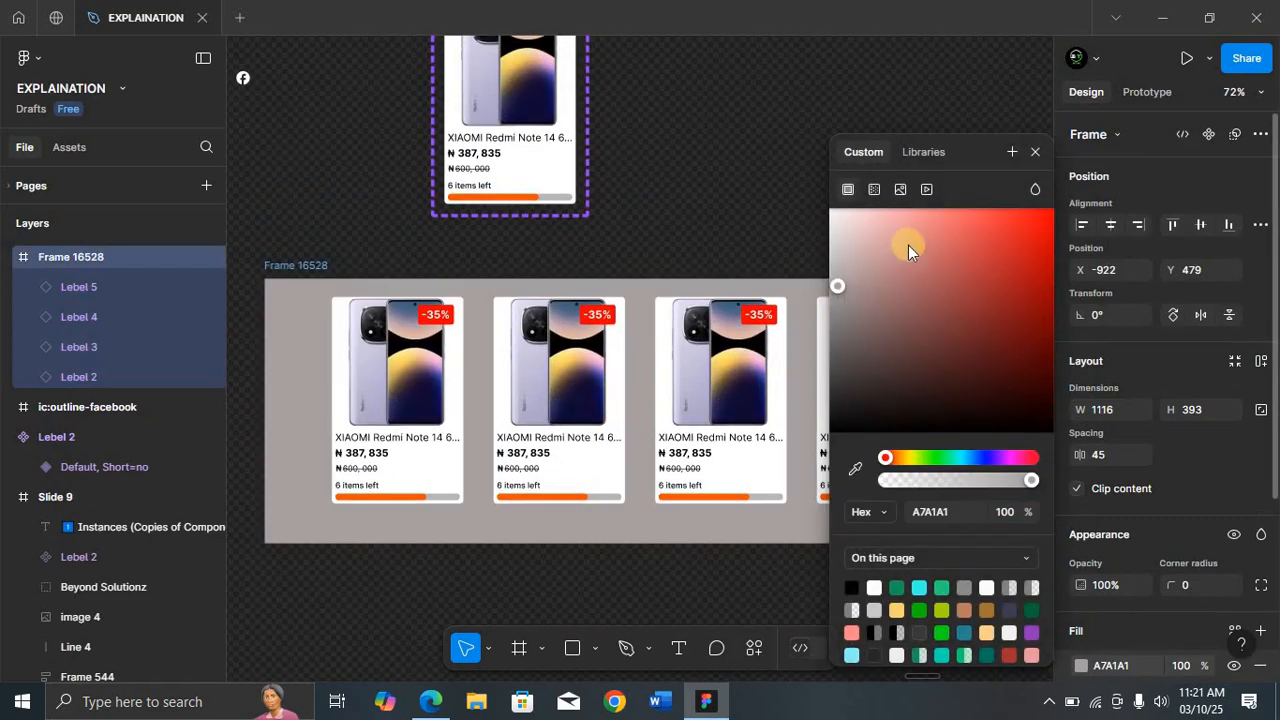
left_click(1034, 151)
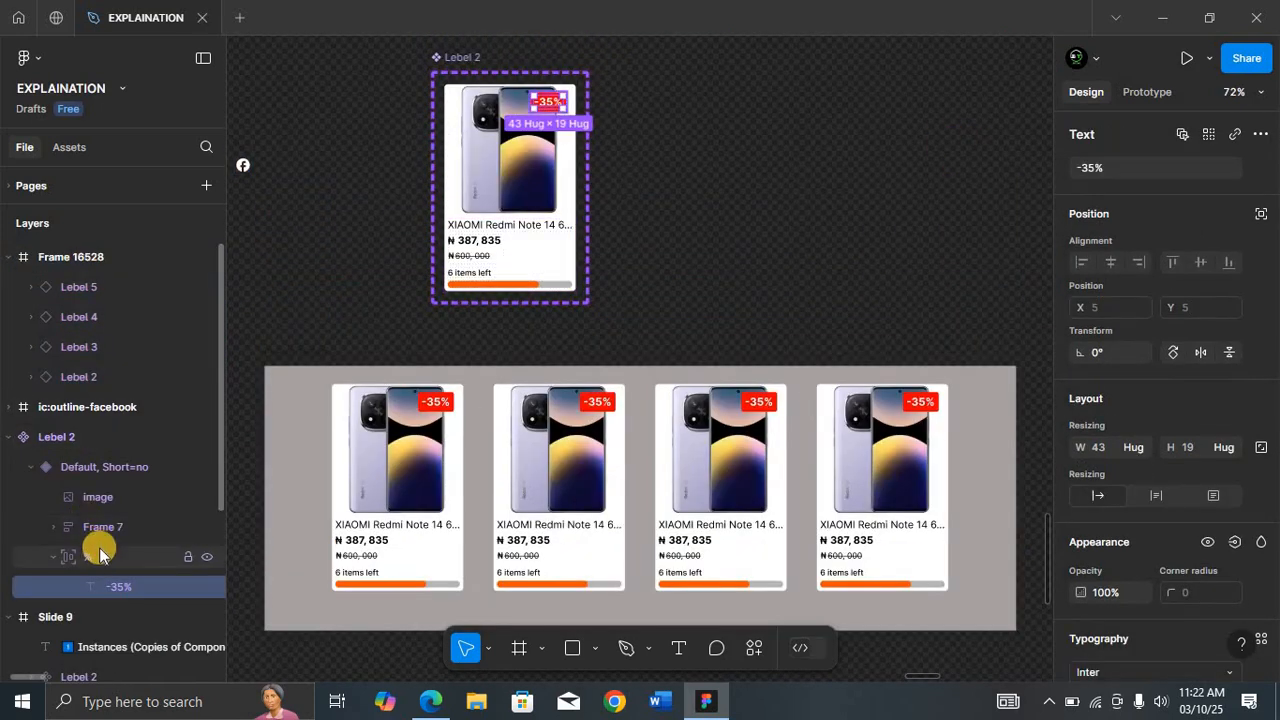
Step: Shift the discount badge in the main component slightly down and right, and change its fill to 0044F0
left_click(99, 557)
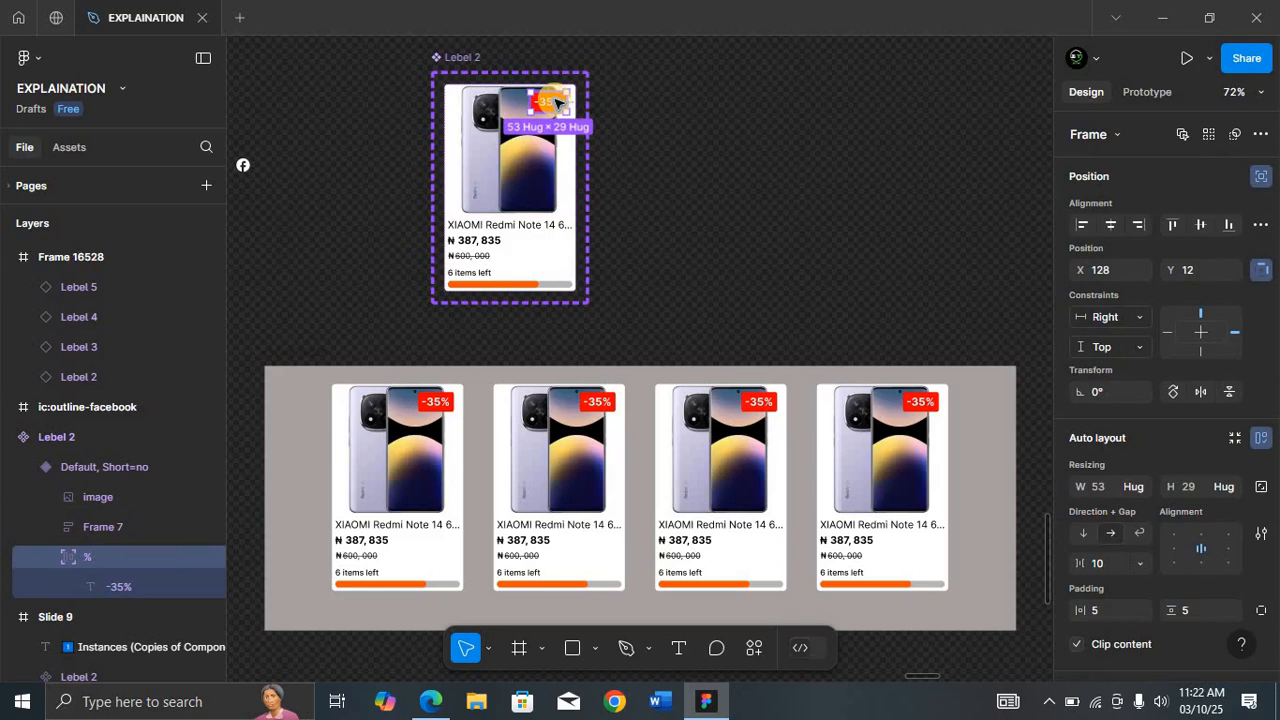
mouse_move(554, 102)
left_mouse_down()
mouse_move(520, 135)
mouse_move(465, 115)
mouse_move(476, 101)
mouse_move(559, 103)
mouse_move(562, 155)
mouse_move(563, 115)
left_mouse_up()
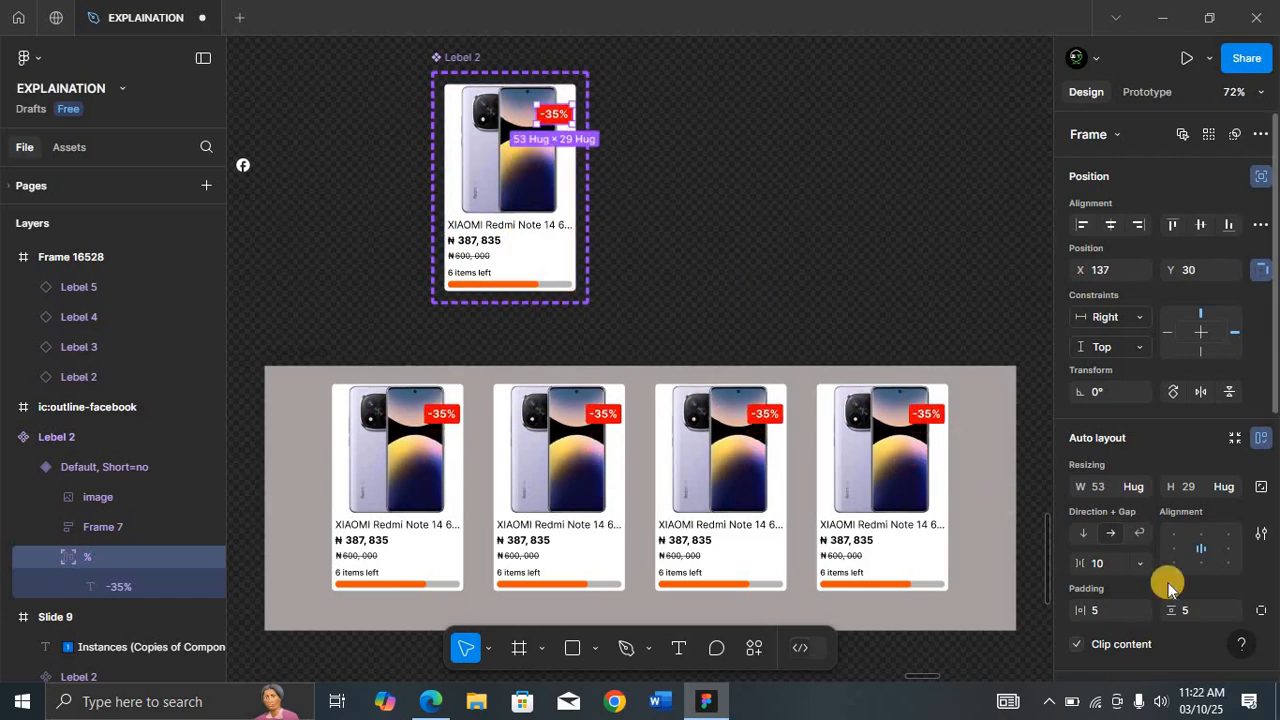
scroll(1165, 586, "down", 5)
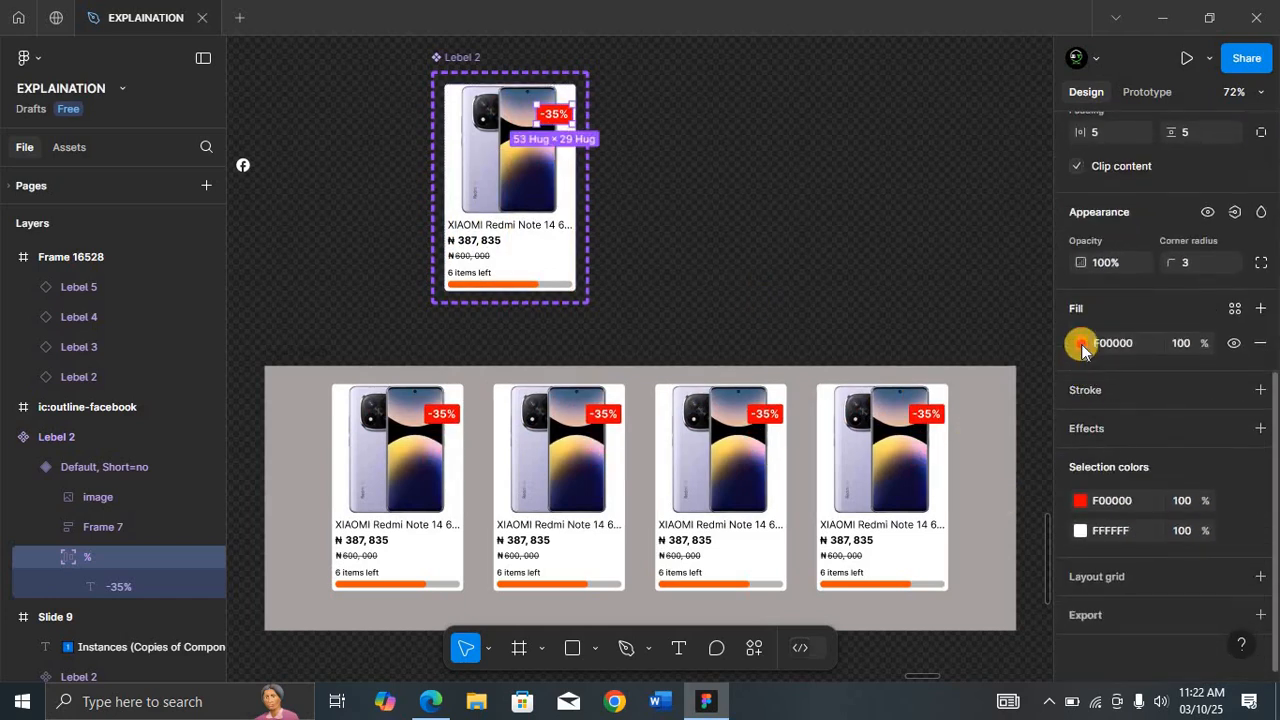
left_click(1080, 343)
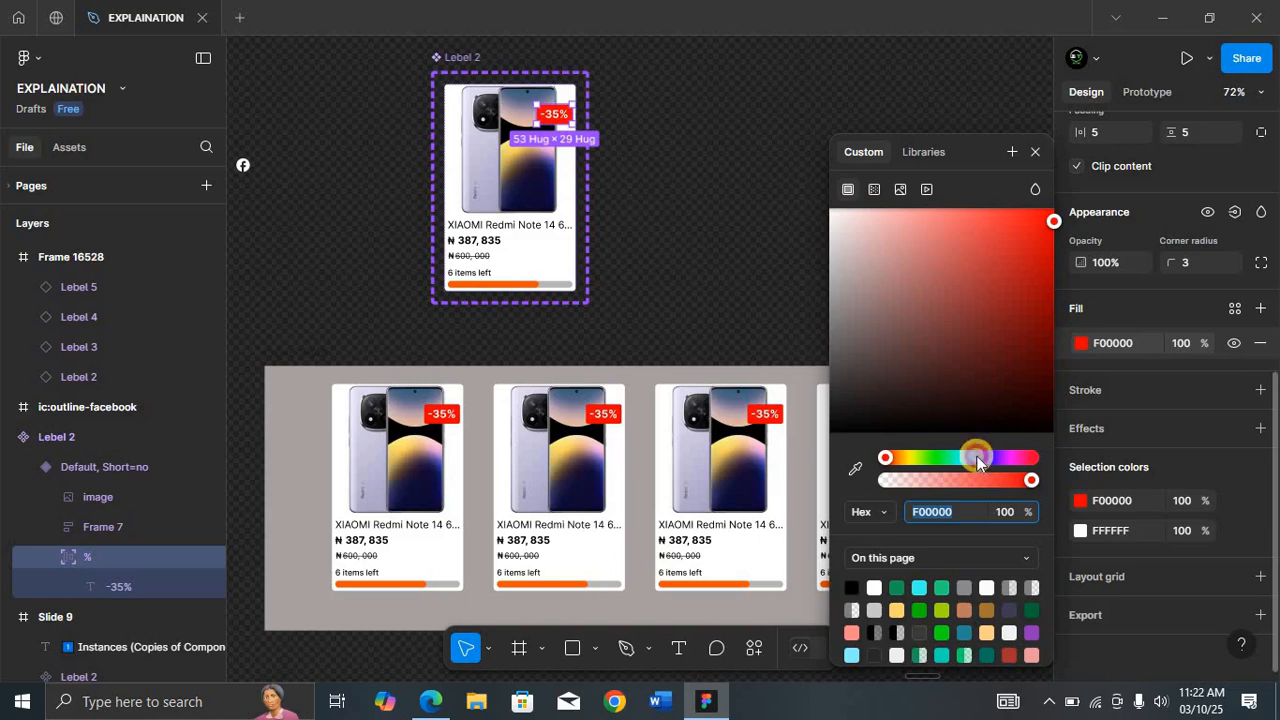
left_click(976, 458)
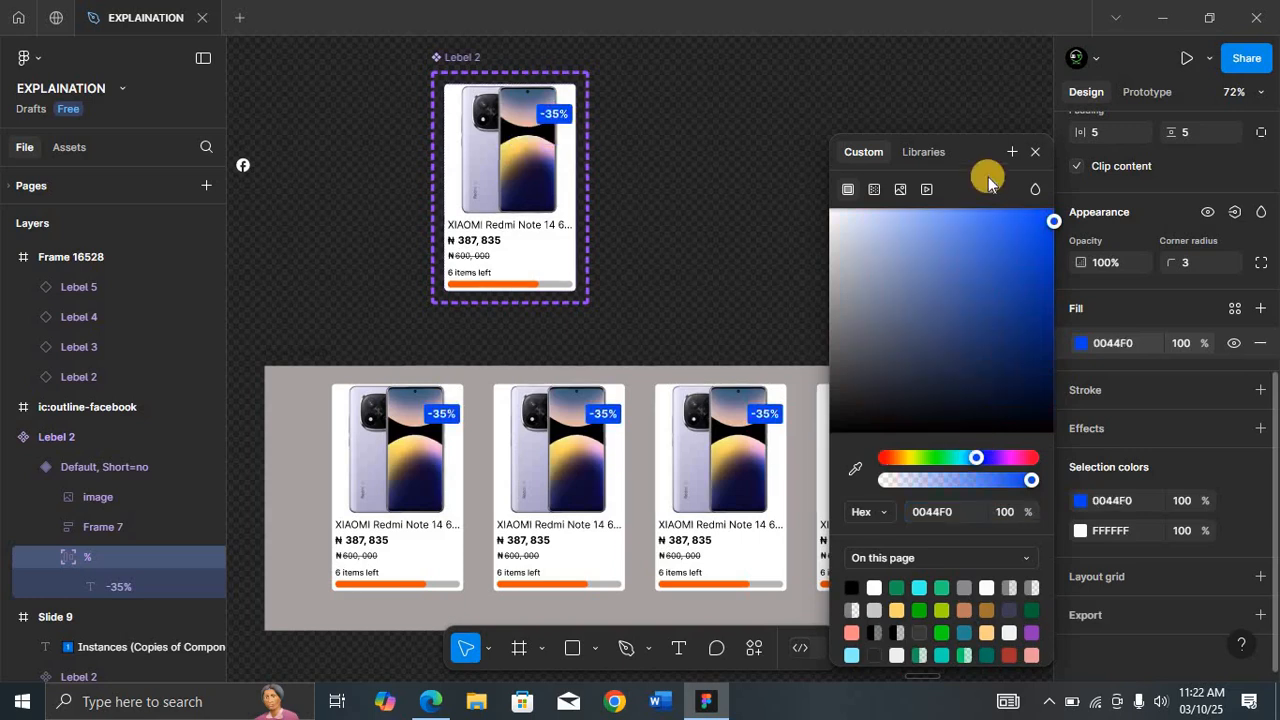
left_click(1035, 152)
Step: Delete the price group from the second card instance, then make it visible again
scroll(554, 150, "up", 1)
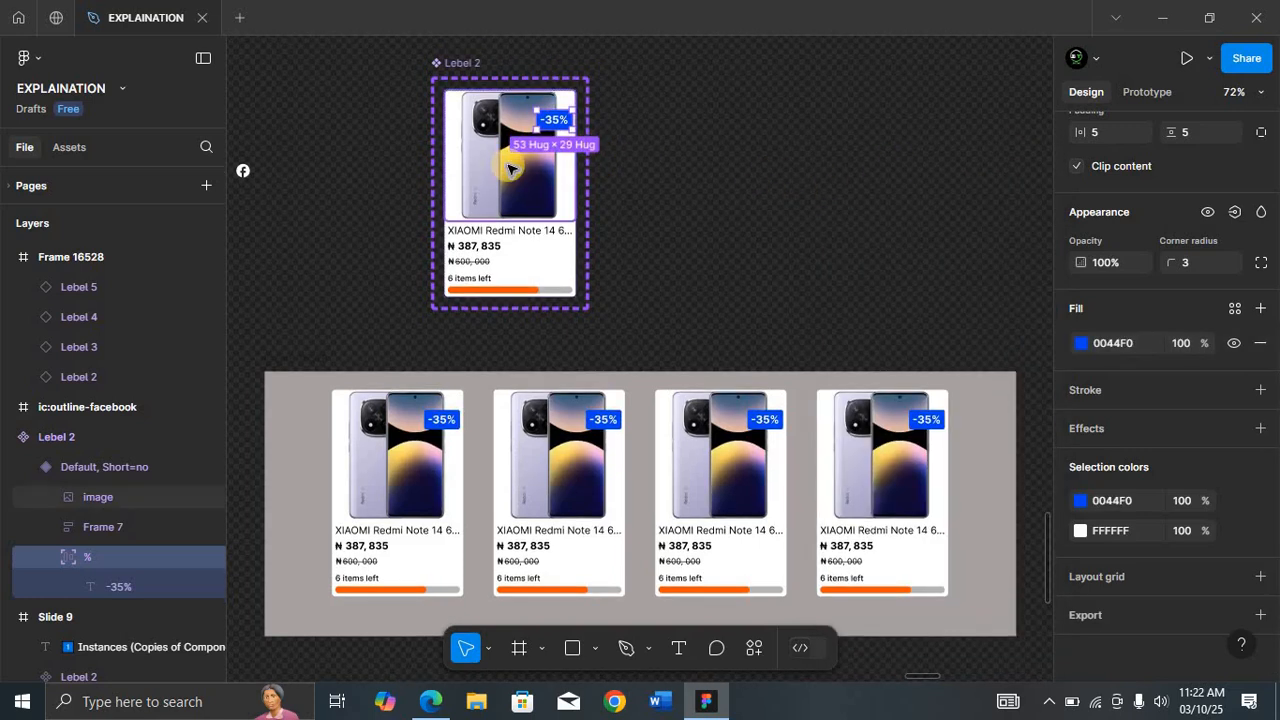
double_click(522, 560)
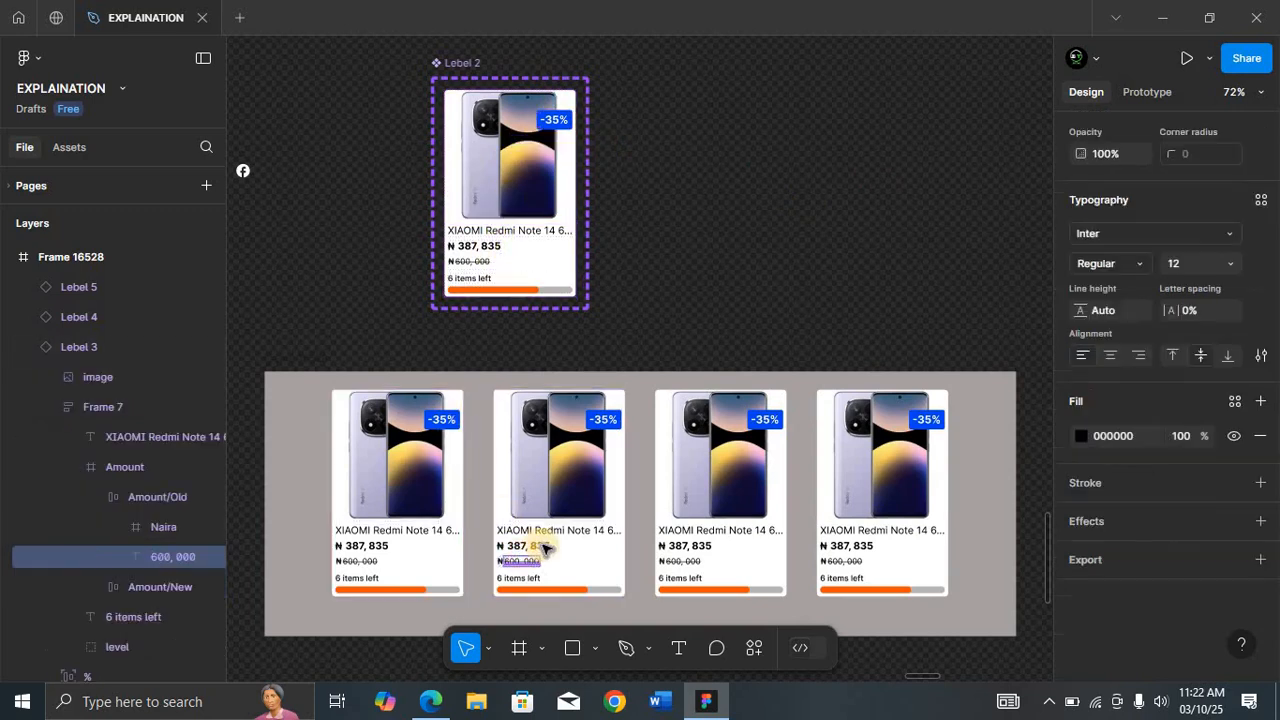
left_click(150, 495)
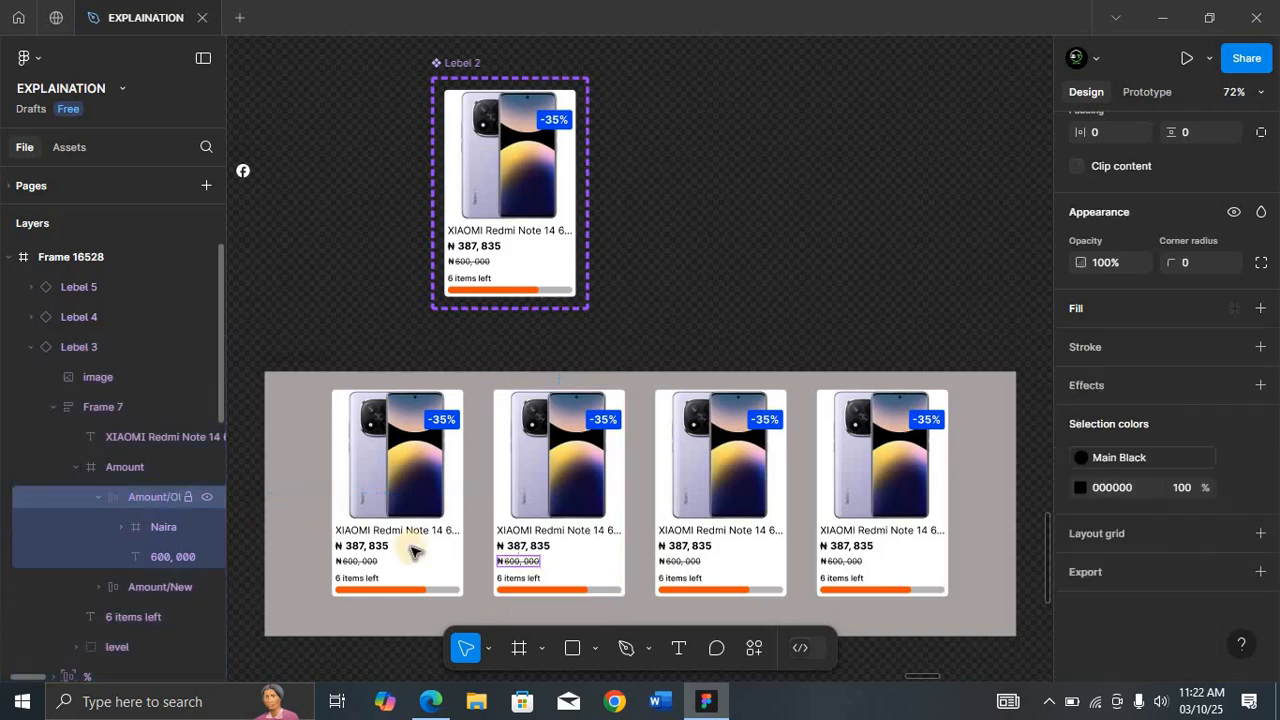
left_click(120, 470)
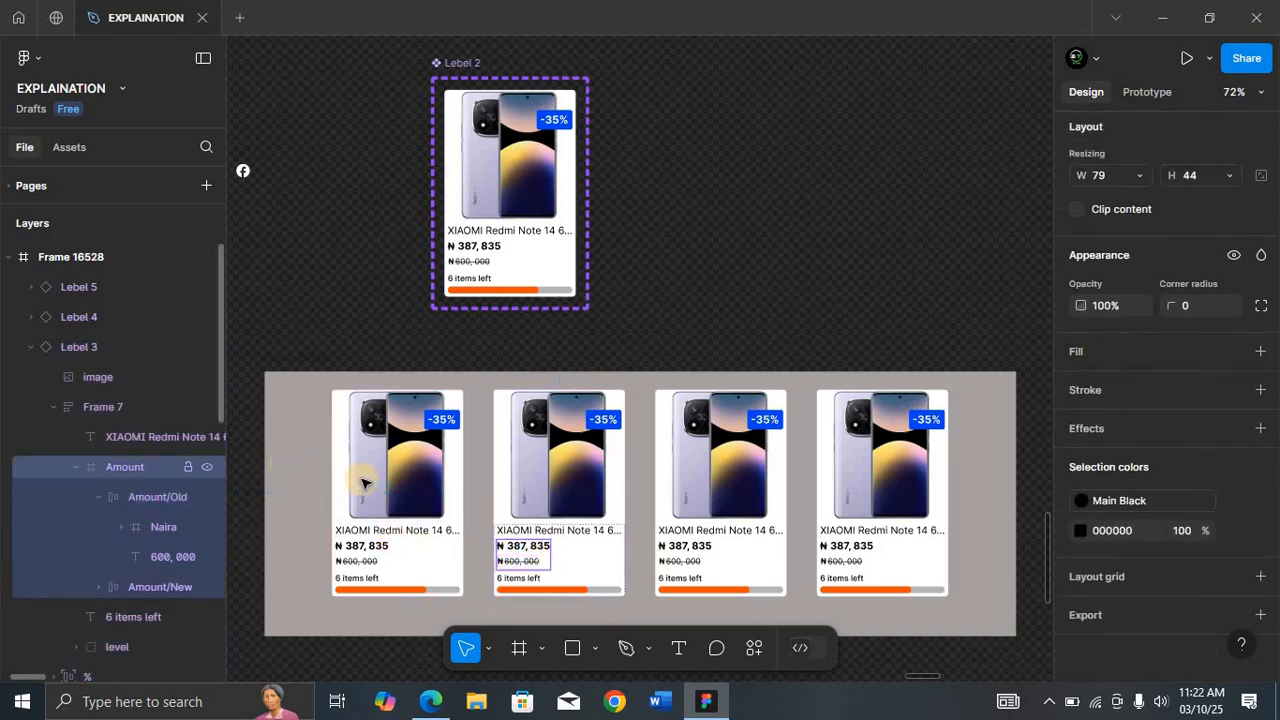
key("Delete")
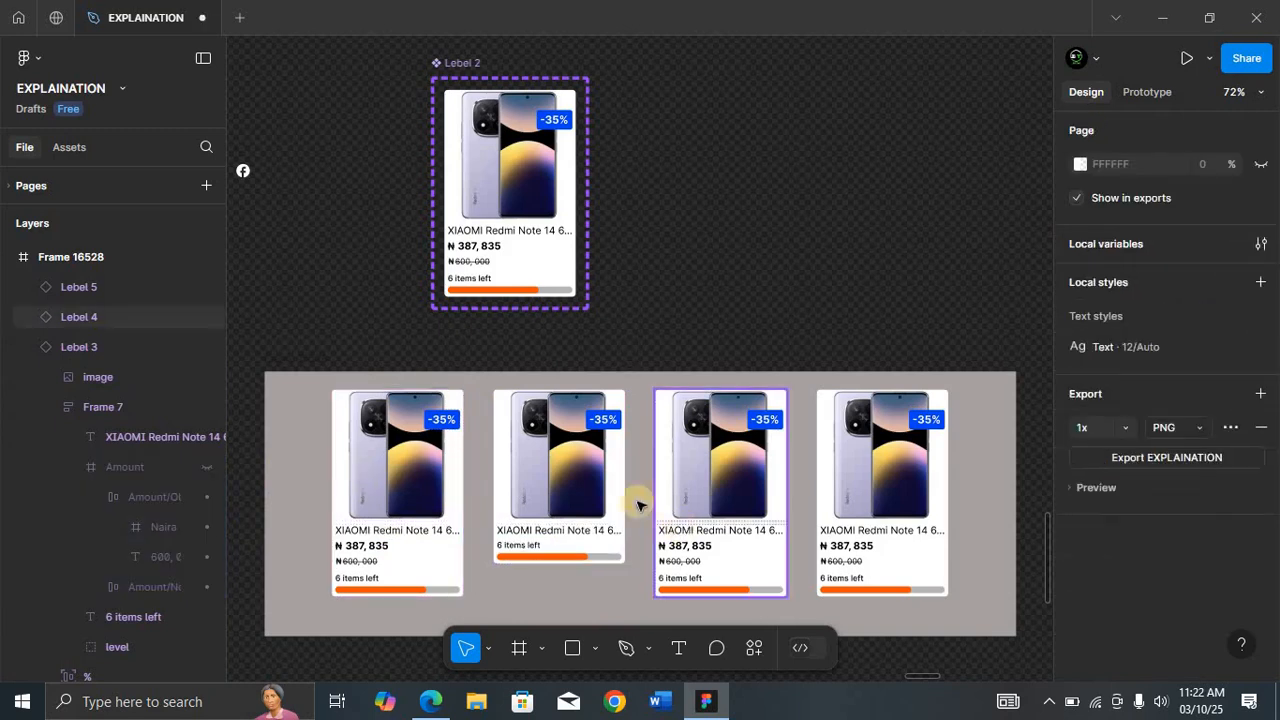
left_click(205, 470)
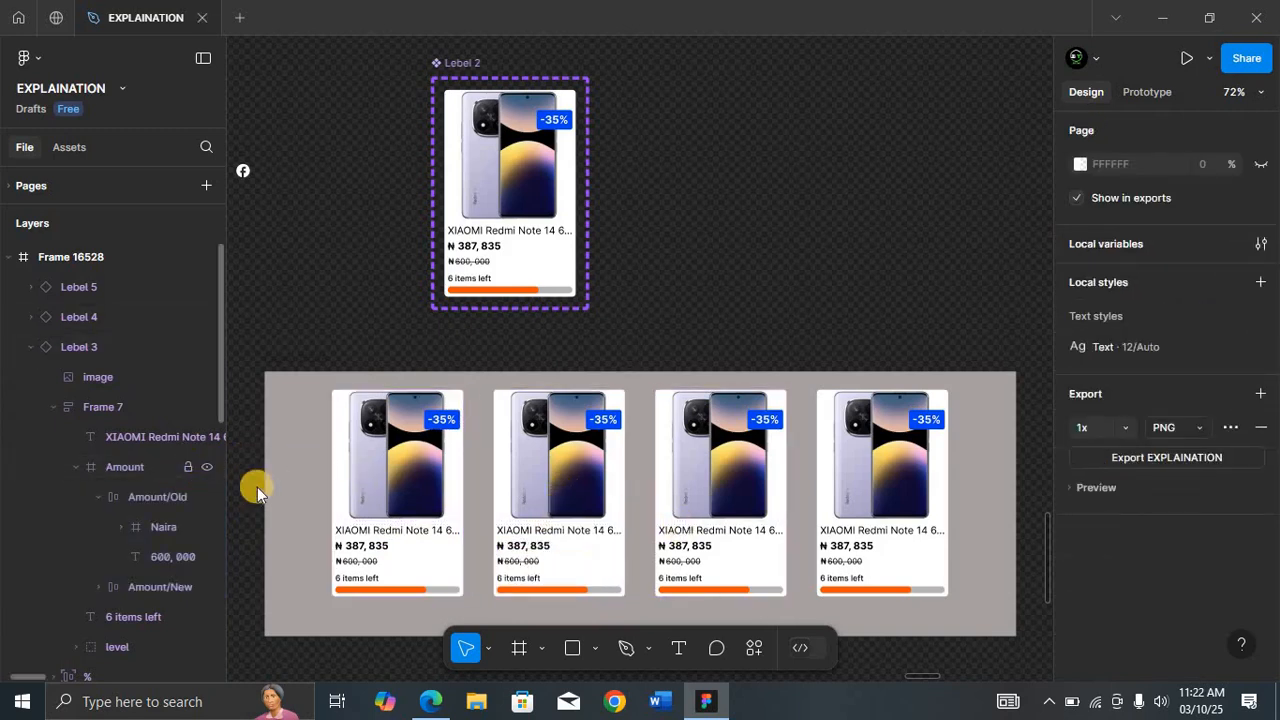
Step: Change the progress bar fill in the second card instance to 0323F5
left_click(562, 592, "ctrl")
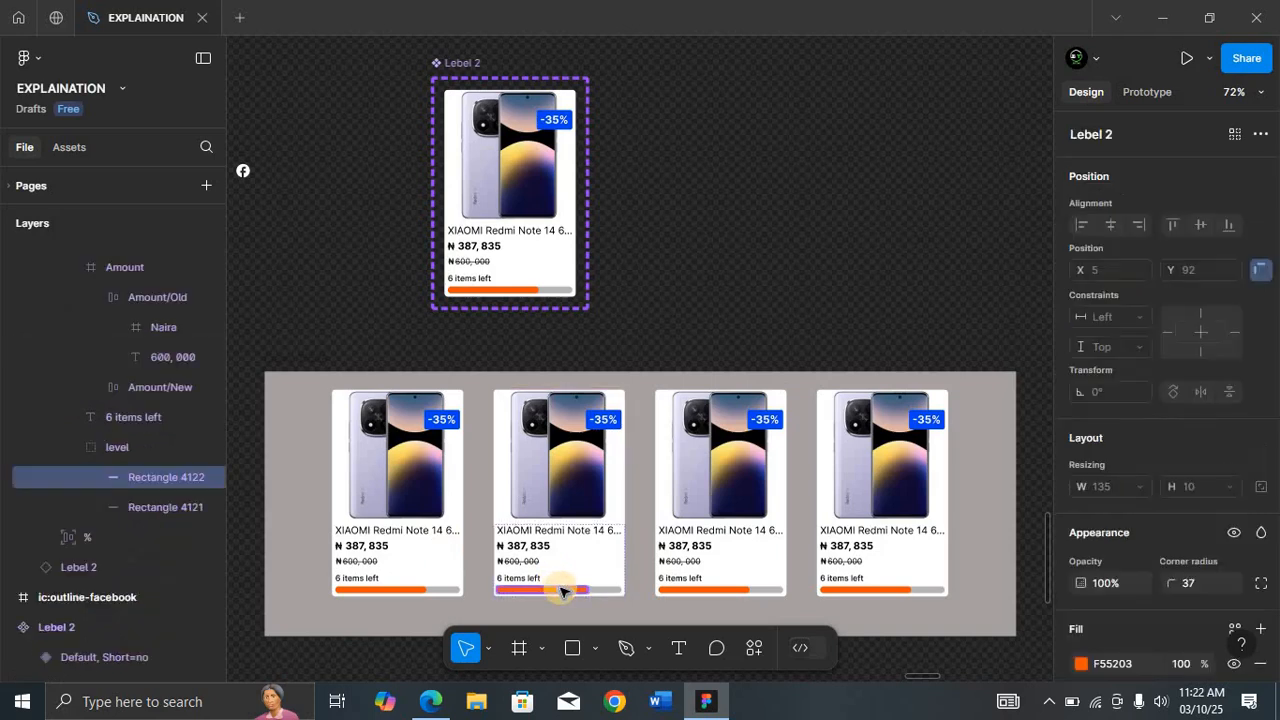
left_click(1082, 663)
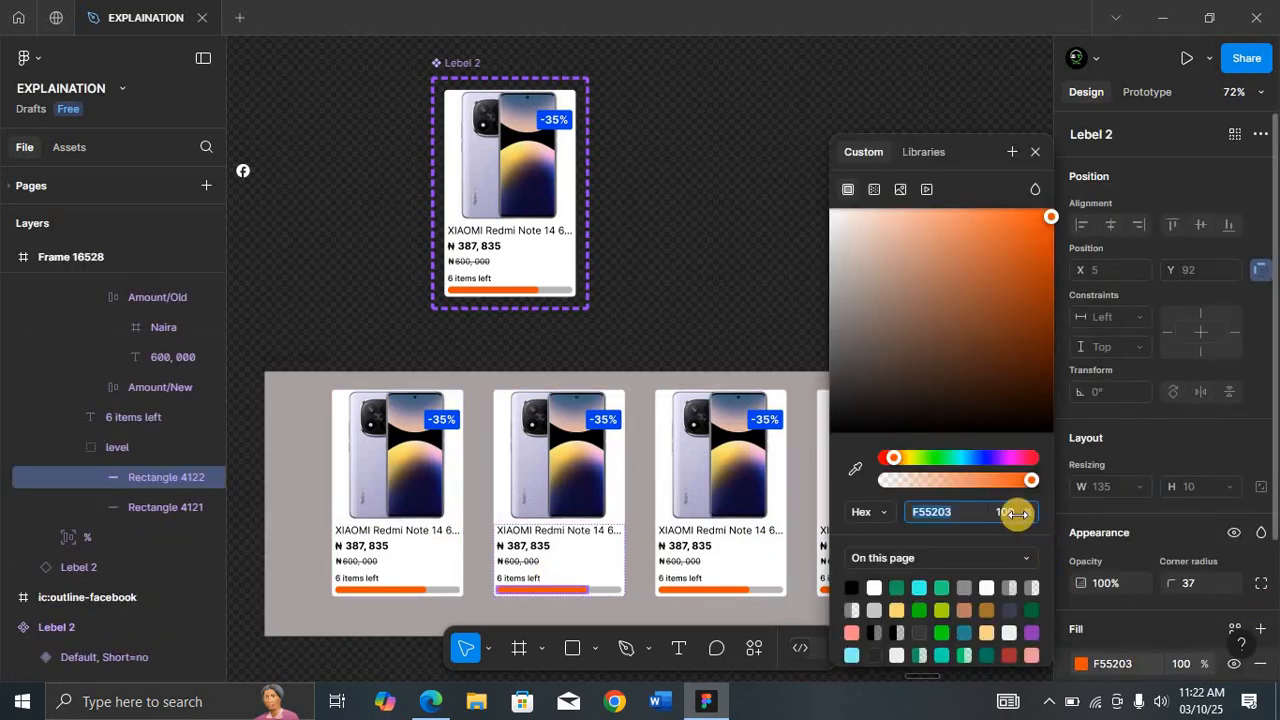
left_click(980, 460)
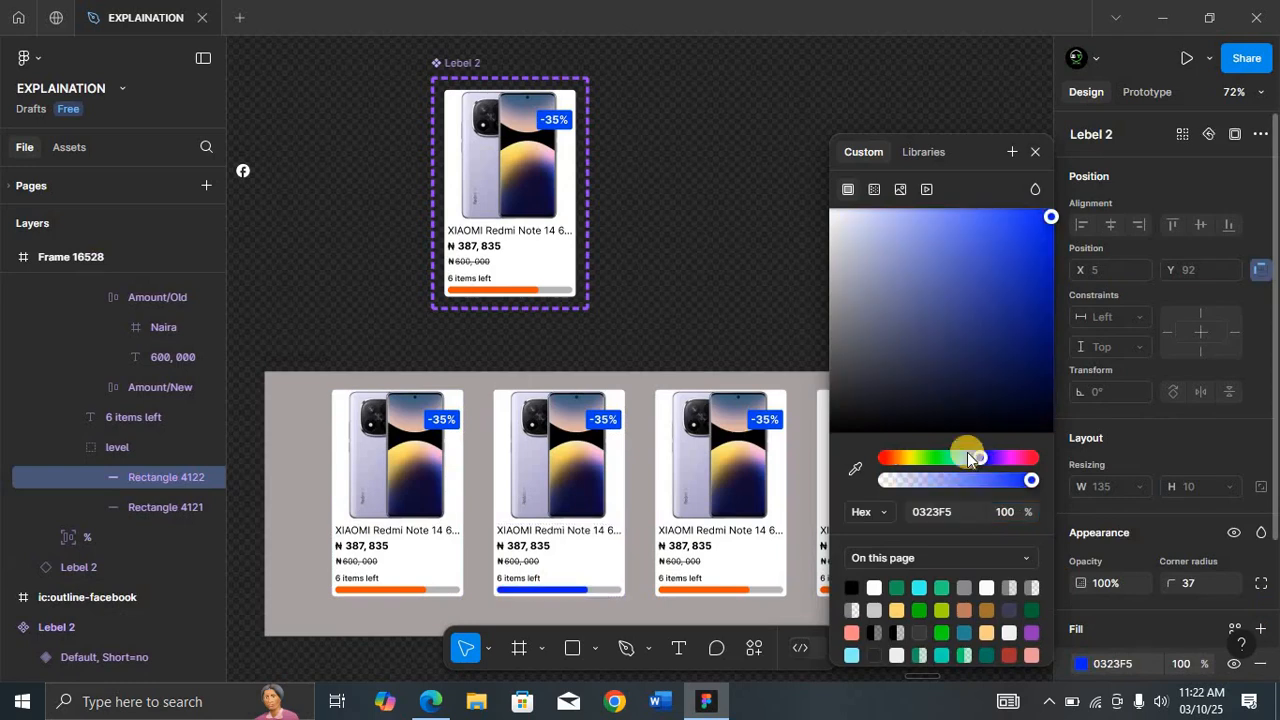
Step: Change the main component's progress bar fill to 03F50B
left_click(510, 291)
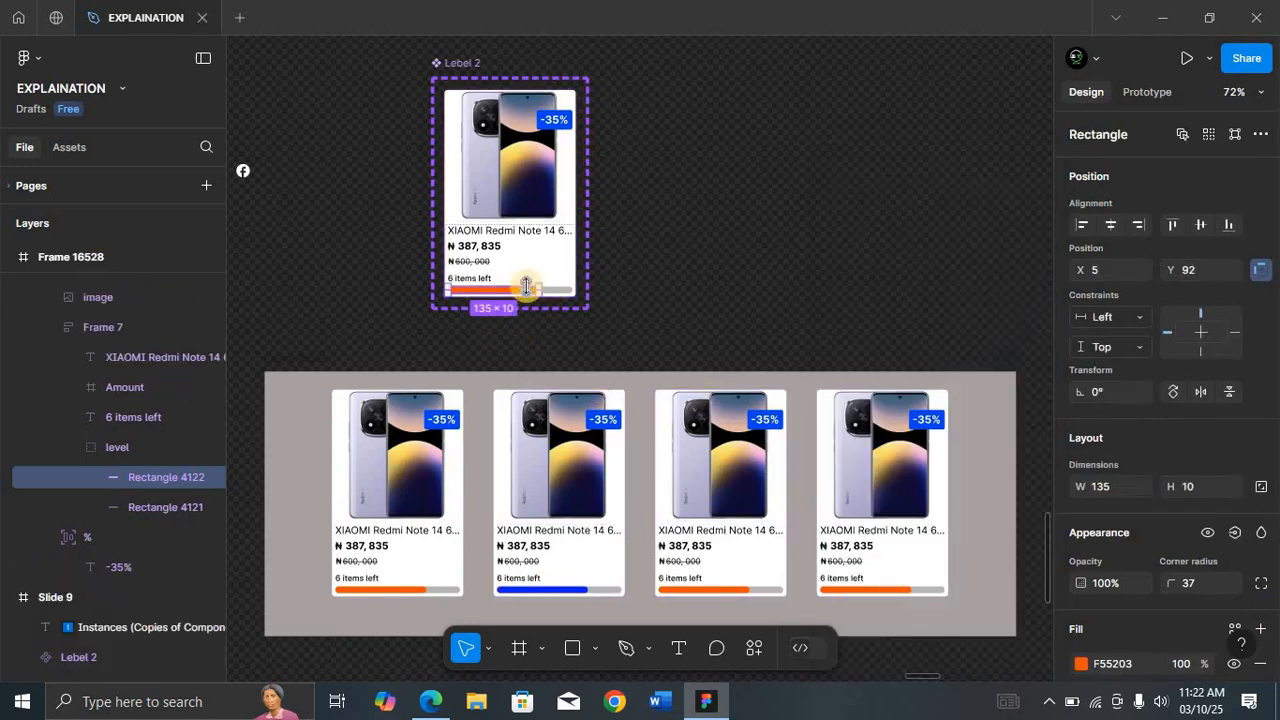
left_click(1081, 663)
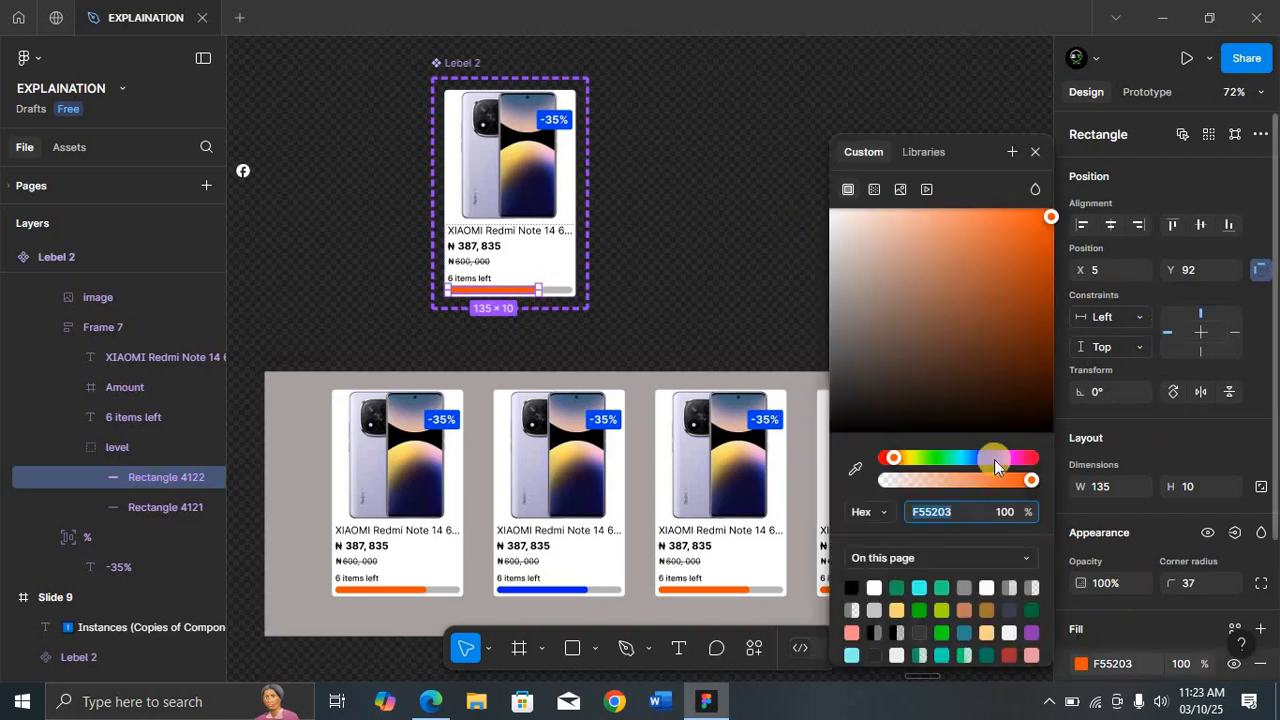
left_click(935, 457)
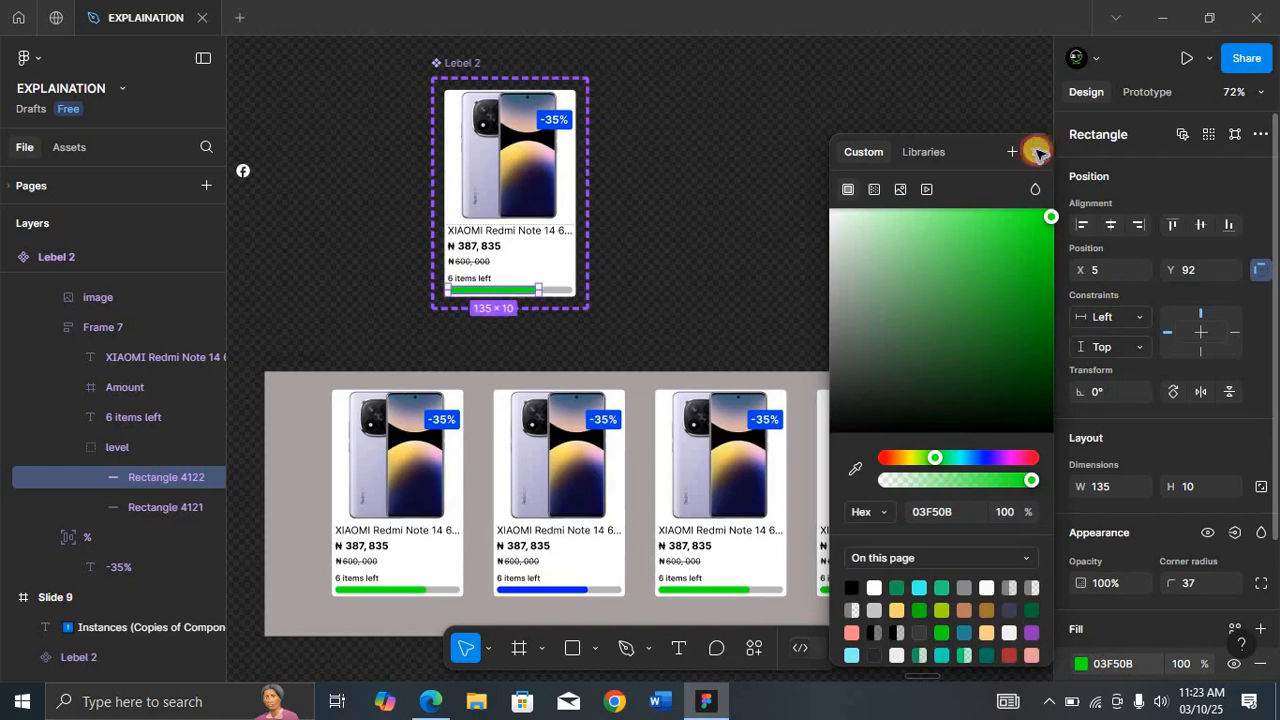
left_click(1037, 154)
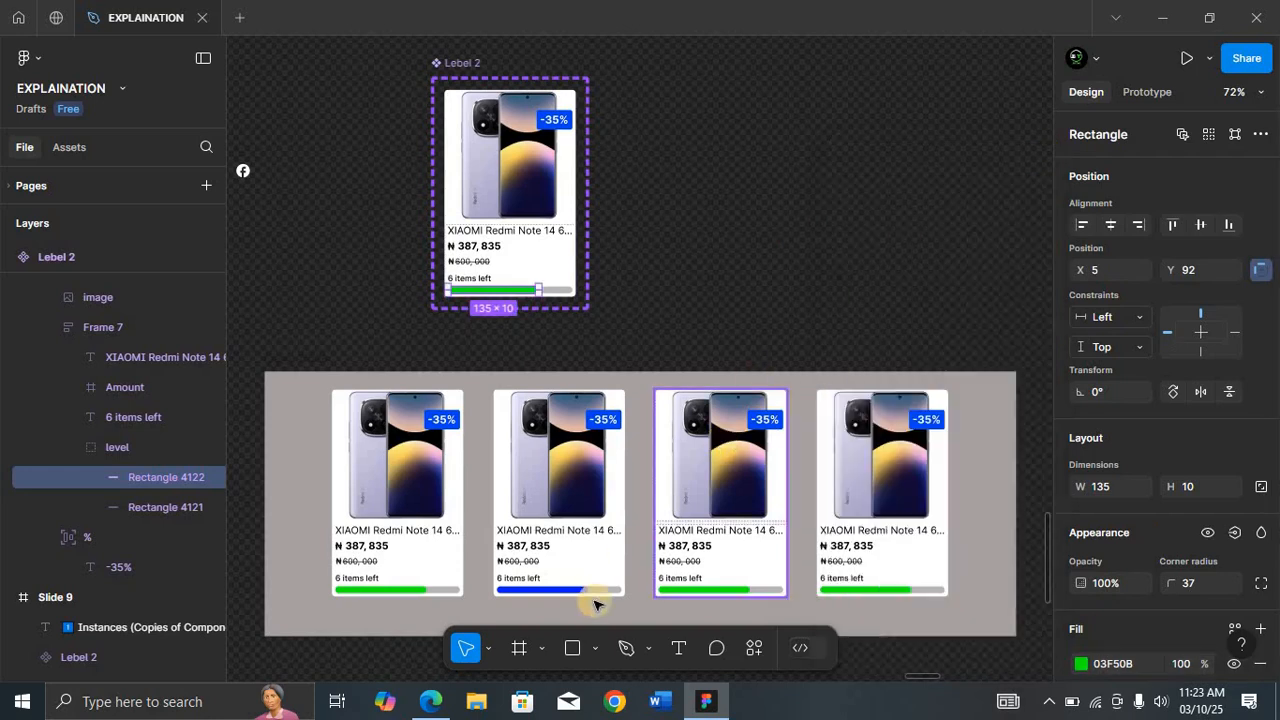
Step: Zoom to the whole Slide 9 frame to review the slide's content
left_click(577, 535)
scroll(597, 456, "up", 9)
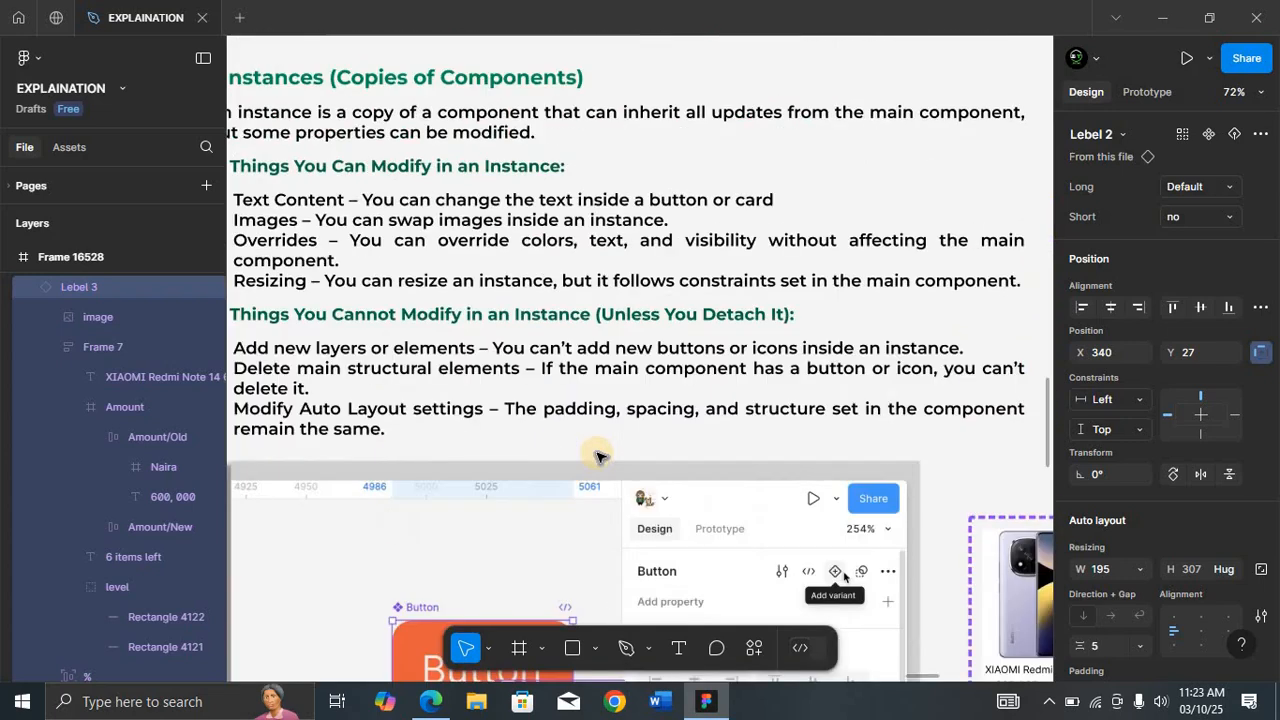
right_click(597, 453)
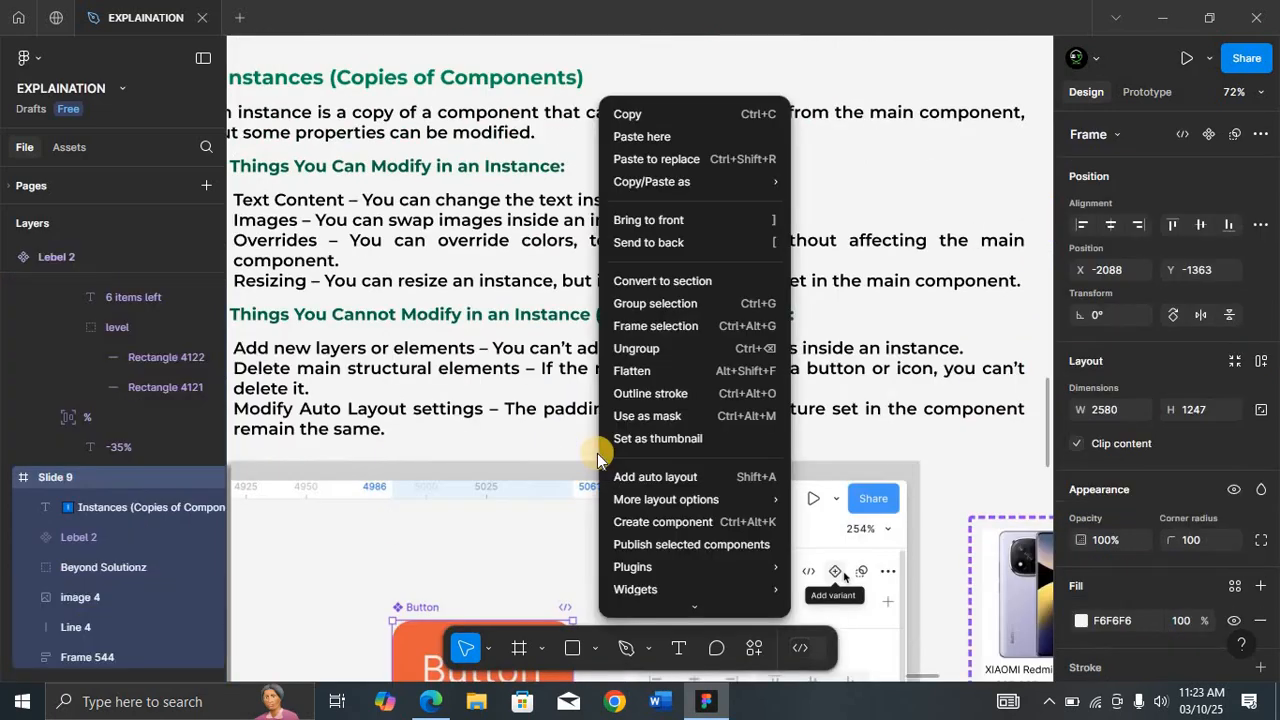
left_click(482, 292)
key("shift+2")
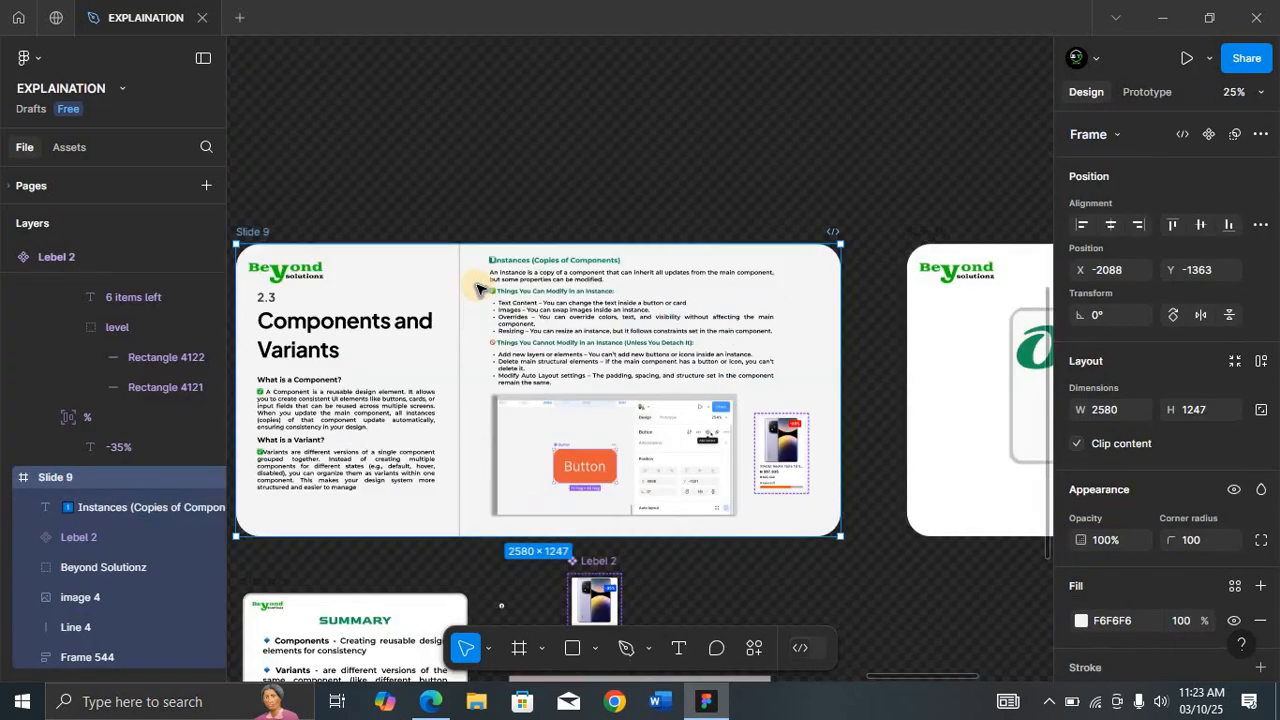
left_click(254, 237)
key("shift+2")
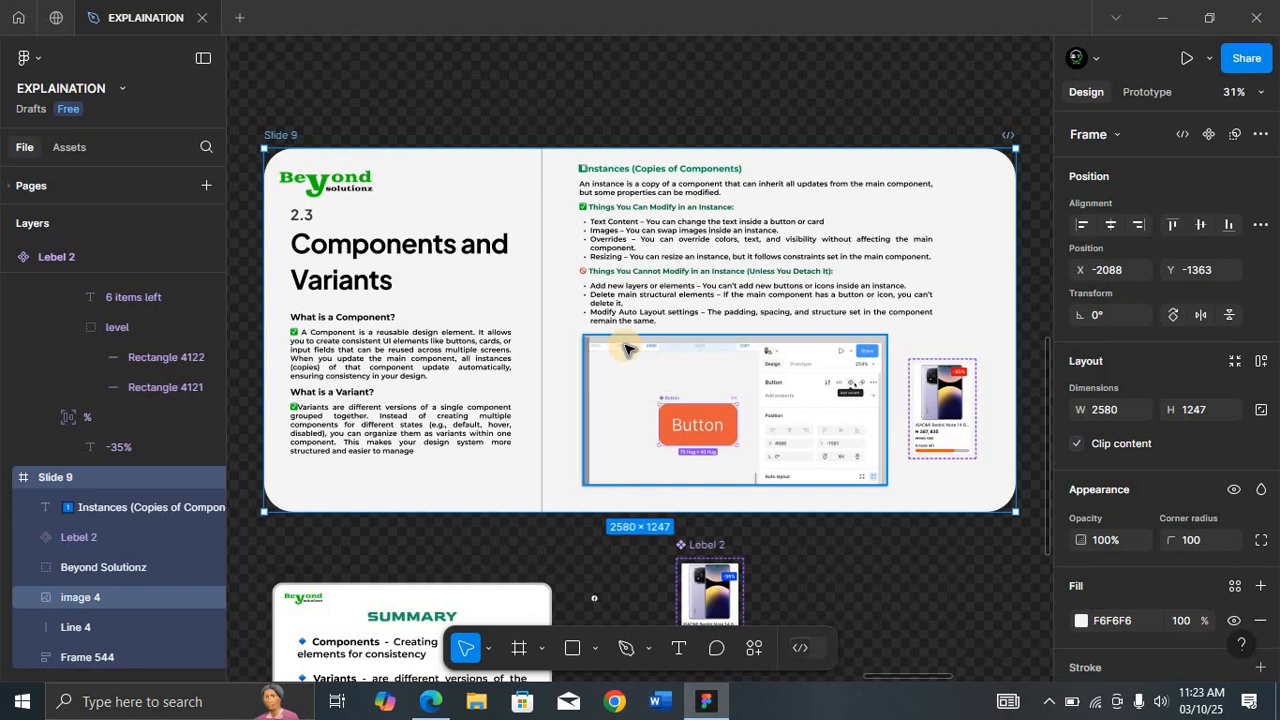
Step: Create a text layer reading Button on an empty canvas area beside the slides
scroll(627, 348, "down", 5)
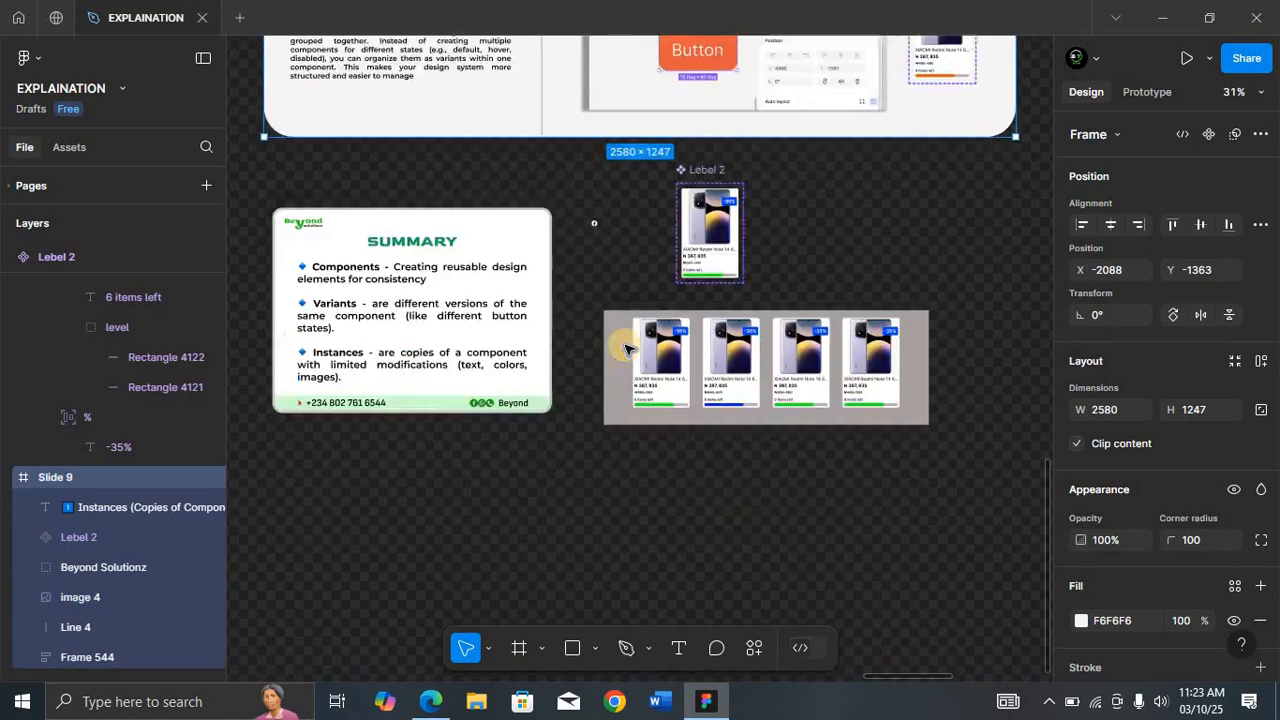
scroll(718, 308, "right", 5)
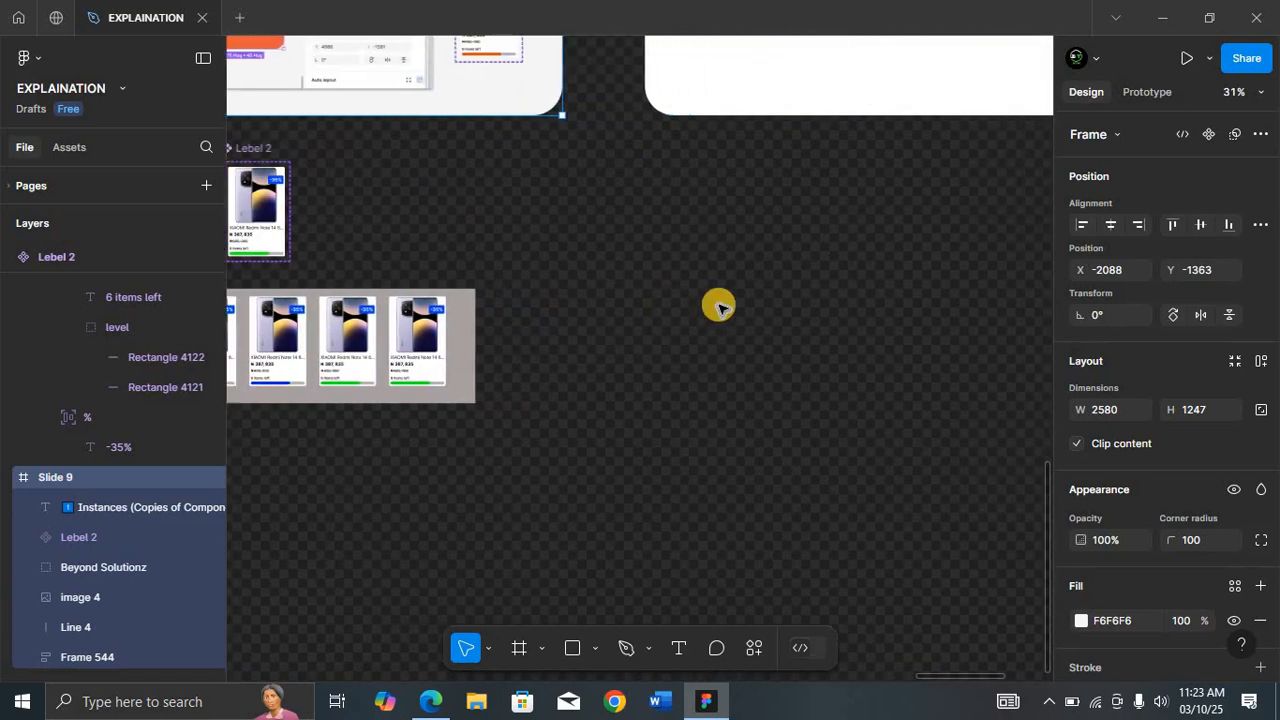
scroll(718, 308, "up", 1)
scroll(700, 305, "up", 1)
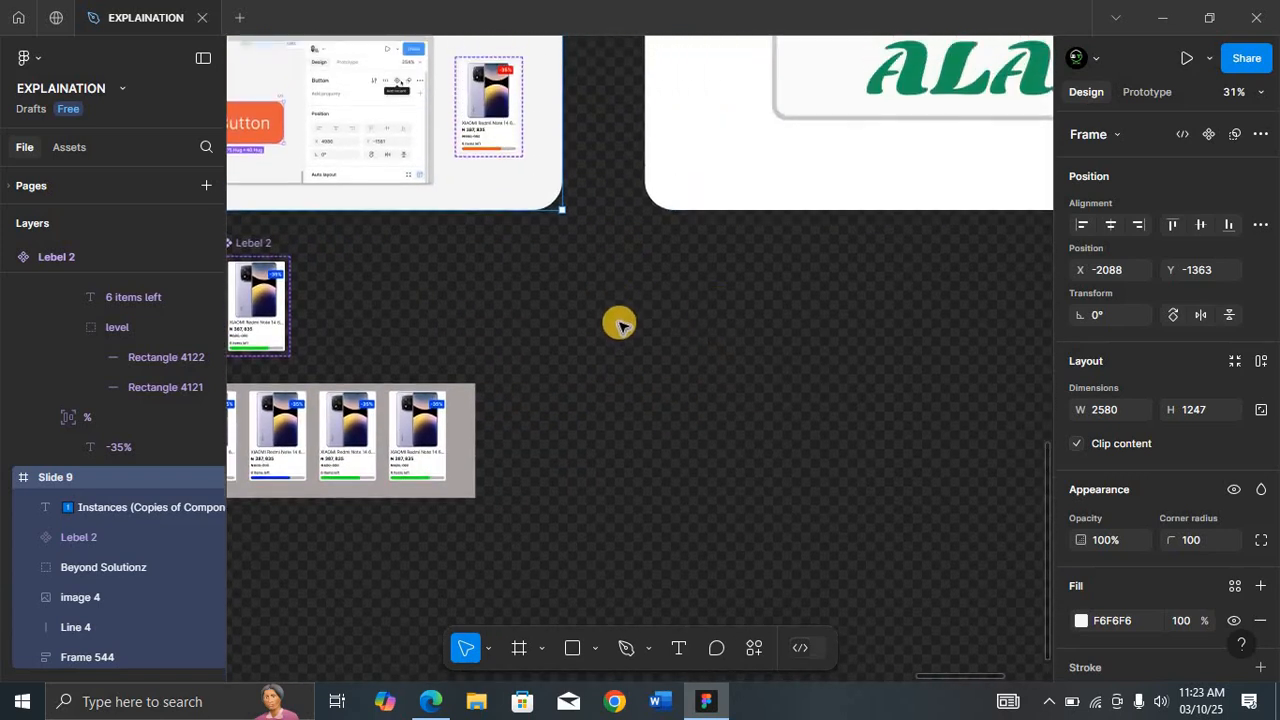
scroll(618, 325, "up", 1)
scroll(618, 325, "up", 1)
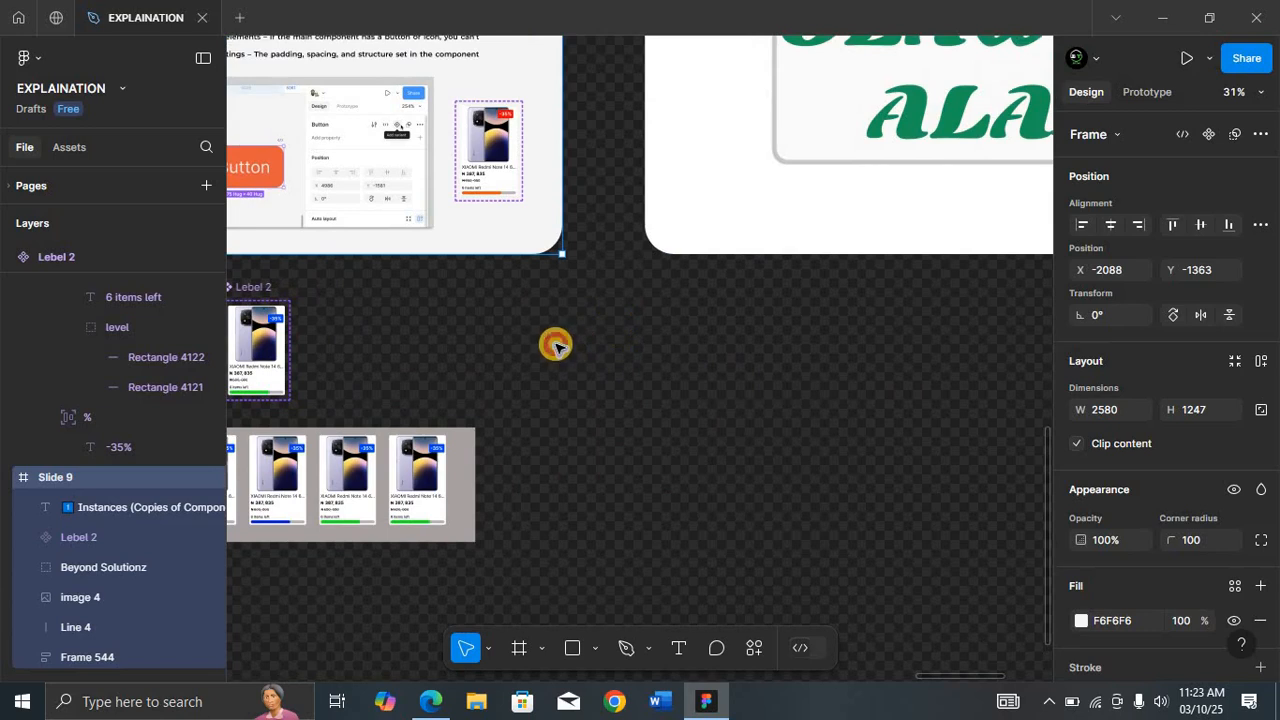
left_click(555, 344)
key("t")
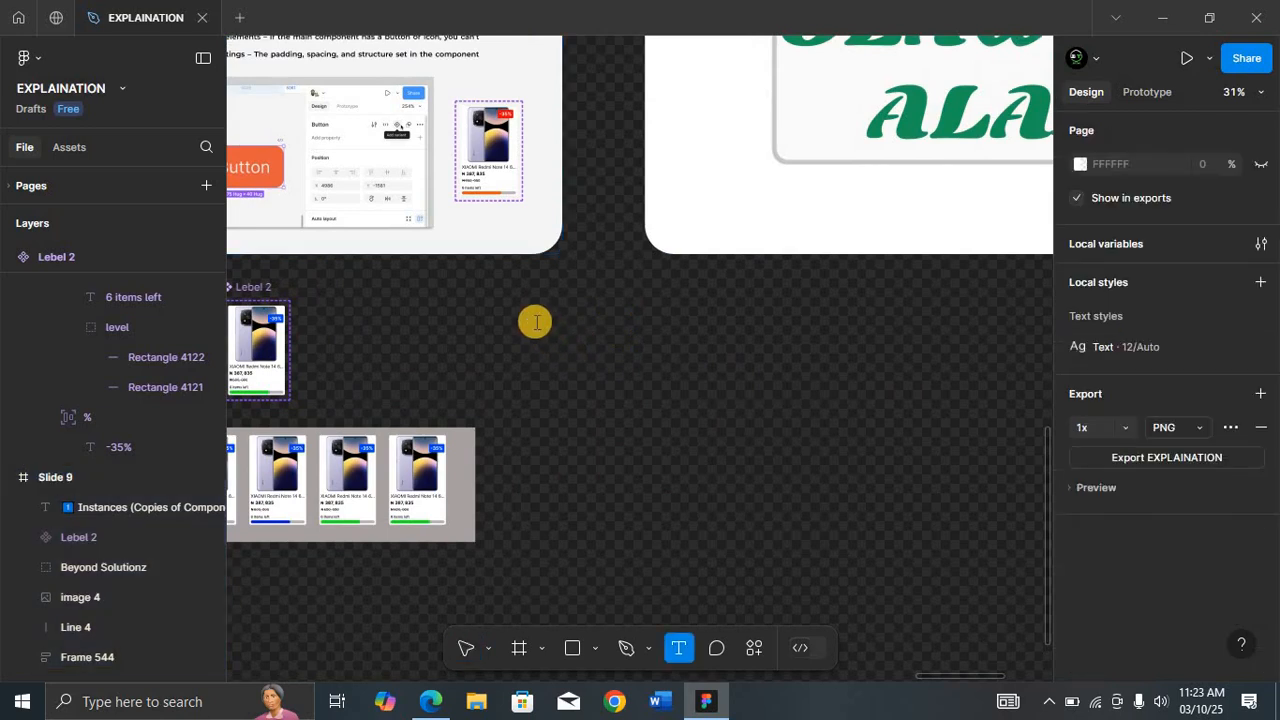
left_click(537, 322)
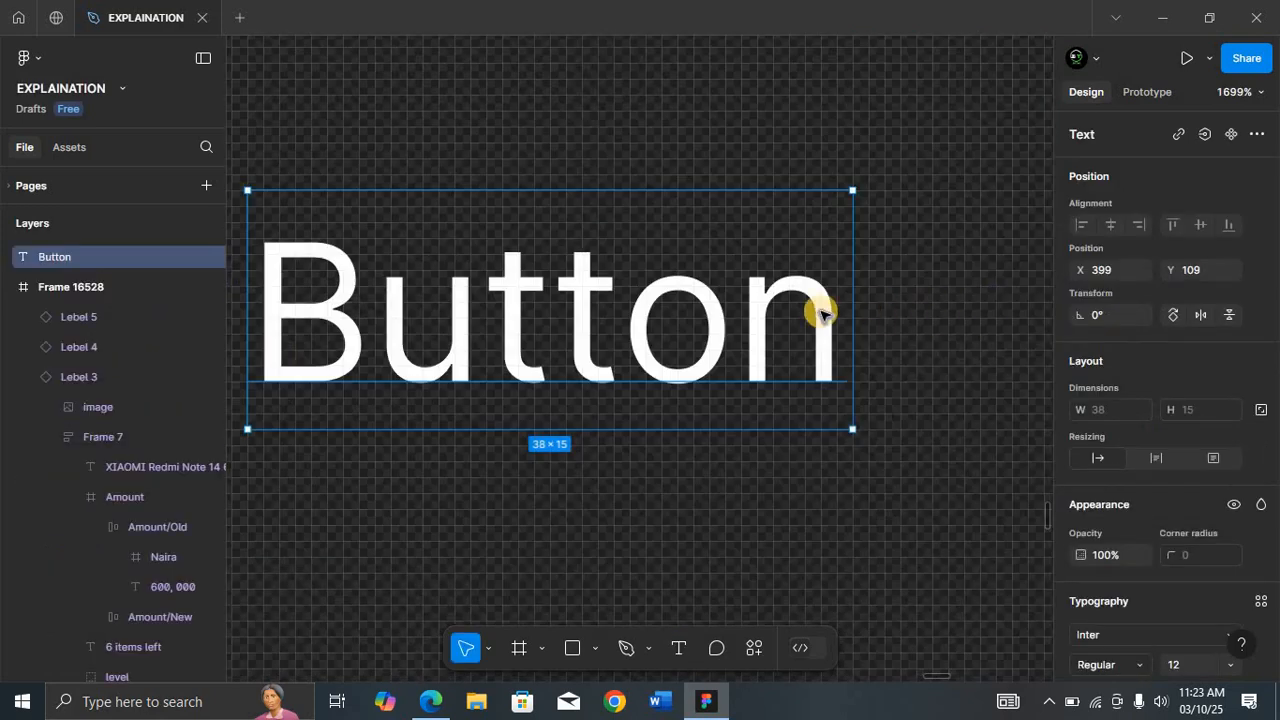
Step: Wrap the Button text in an auto layout frame and rename the frame Button
key("shift+a")
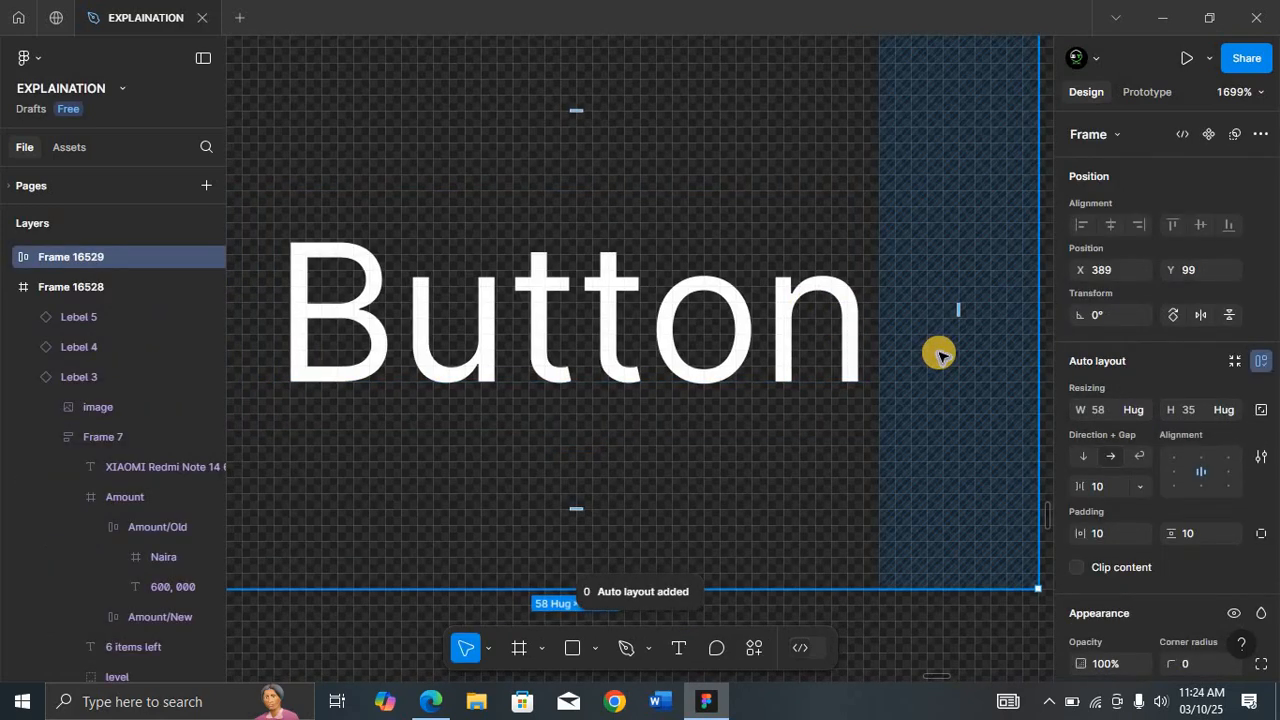
key("ctrl+minus")
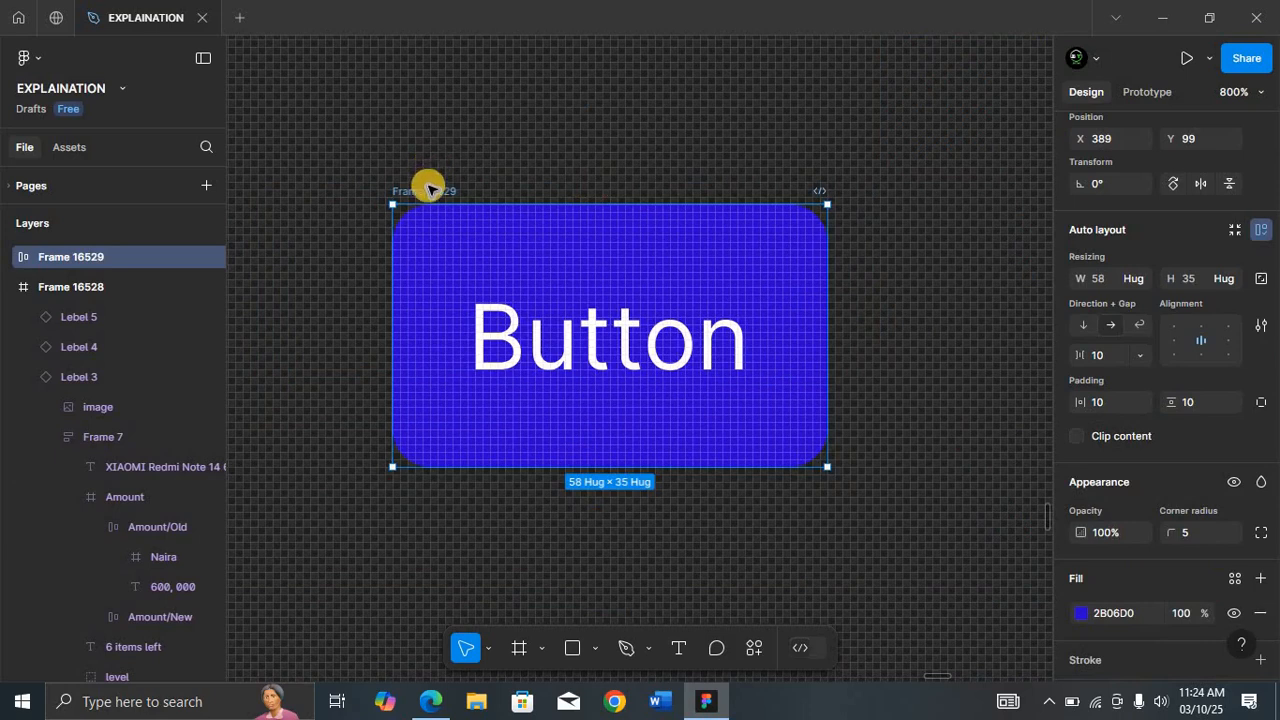
double_click(428, 190)
type("Button")
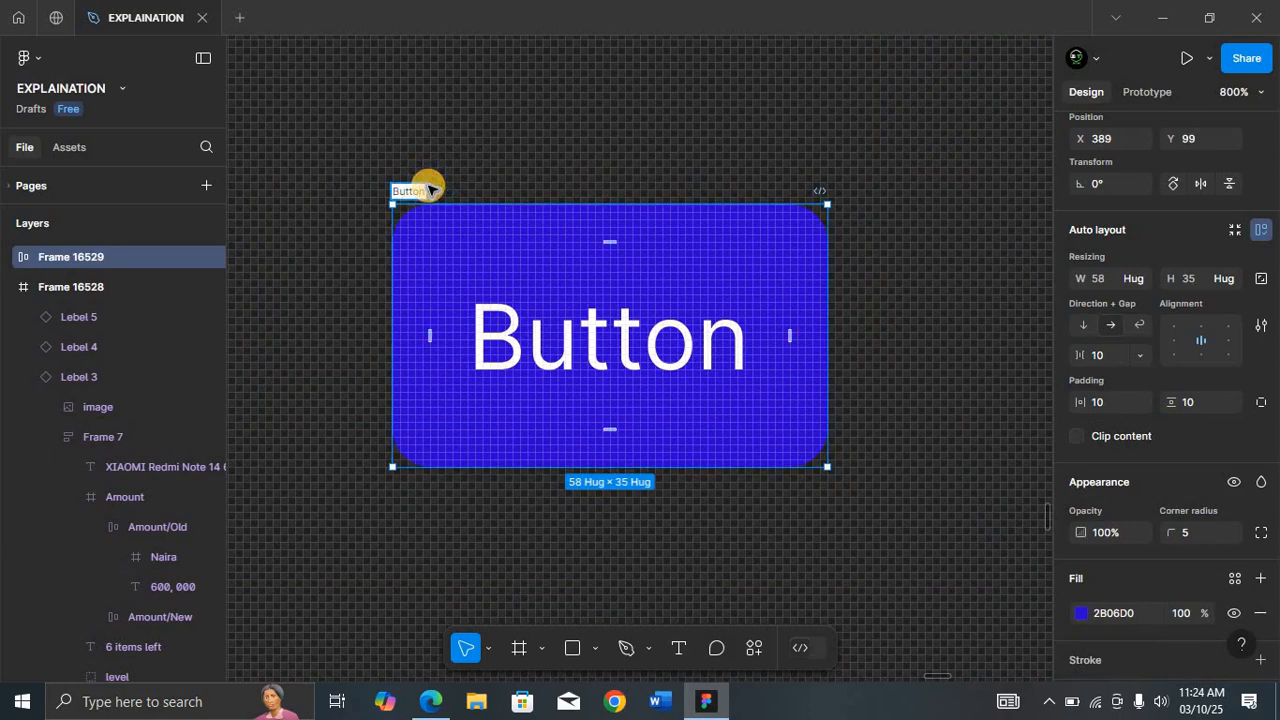
key("Return")
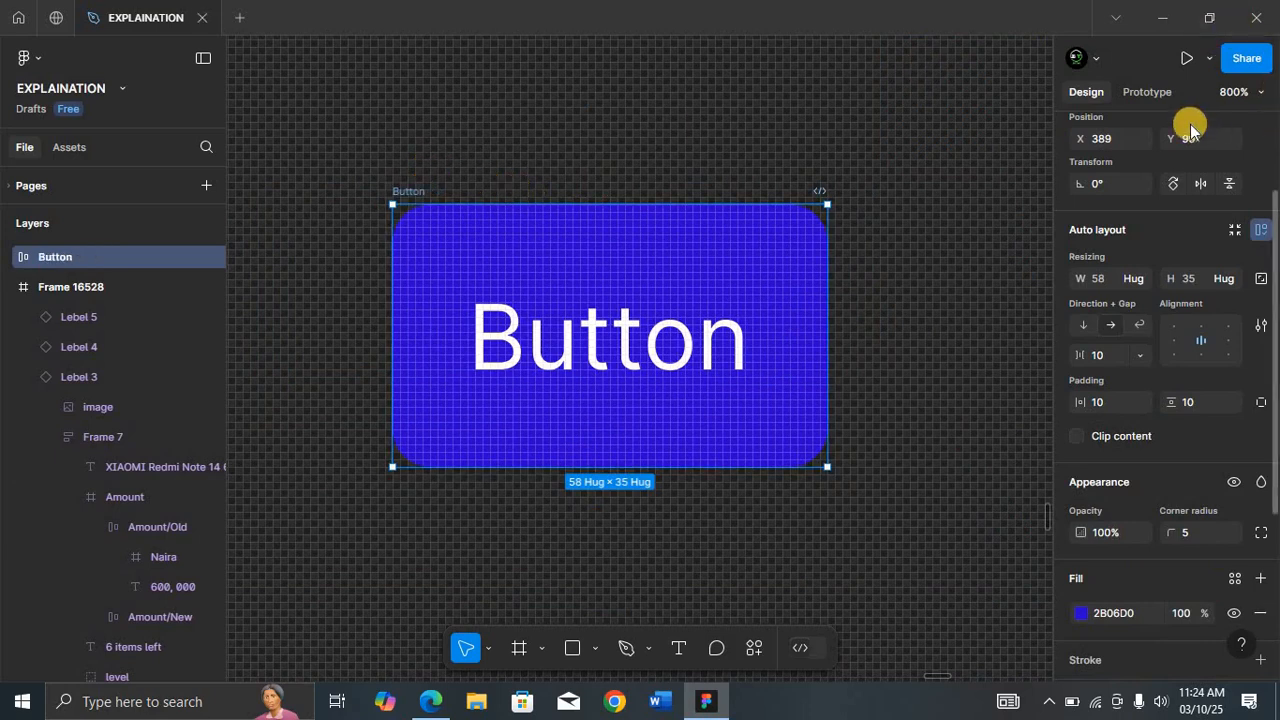
Step: Turn the Button frame into a component and add a second variant to it
scroll(1192, 135, "up", 2)
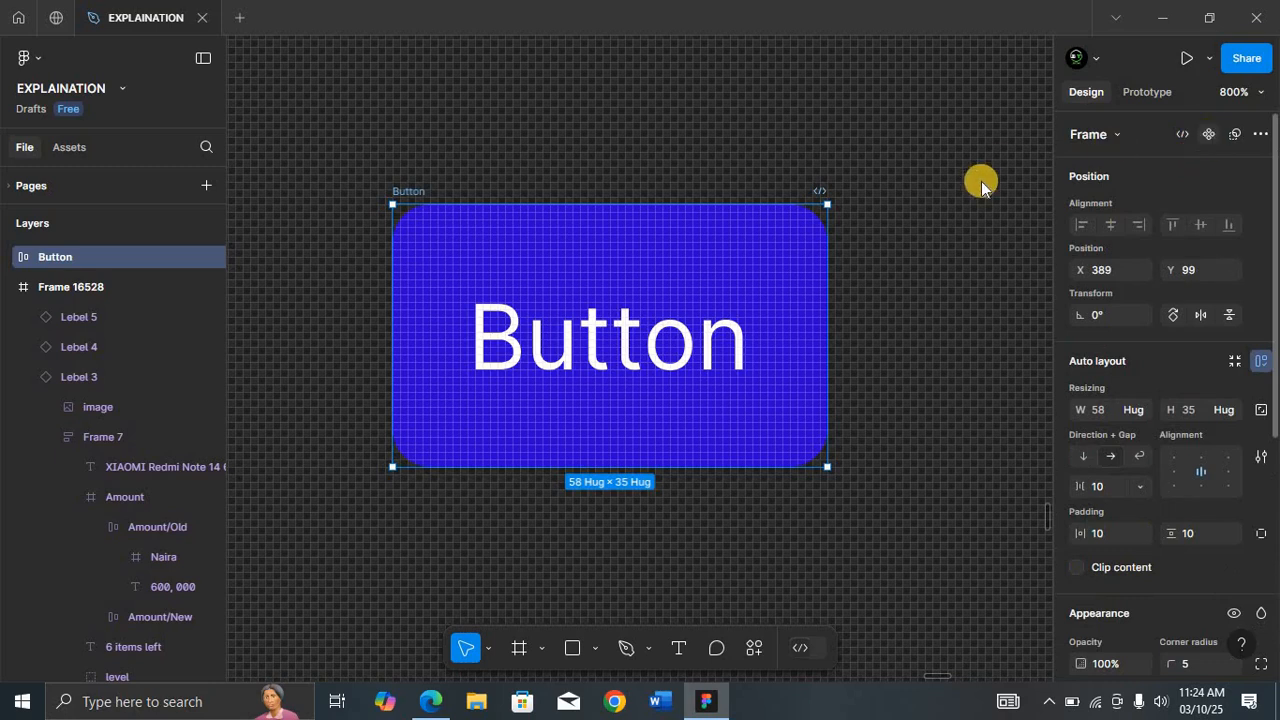
key("ctrl+alt+k")
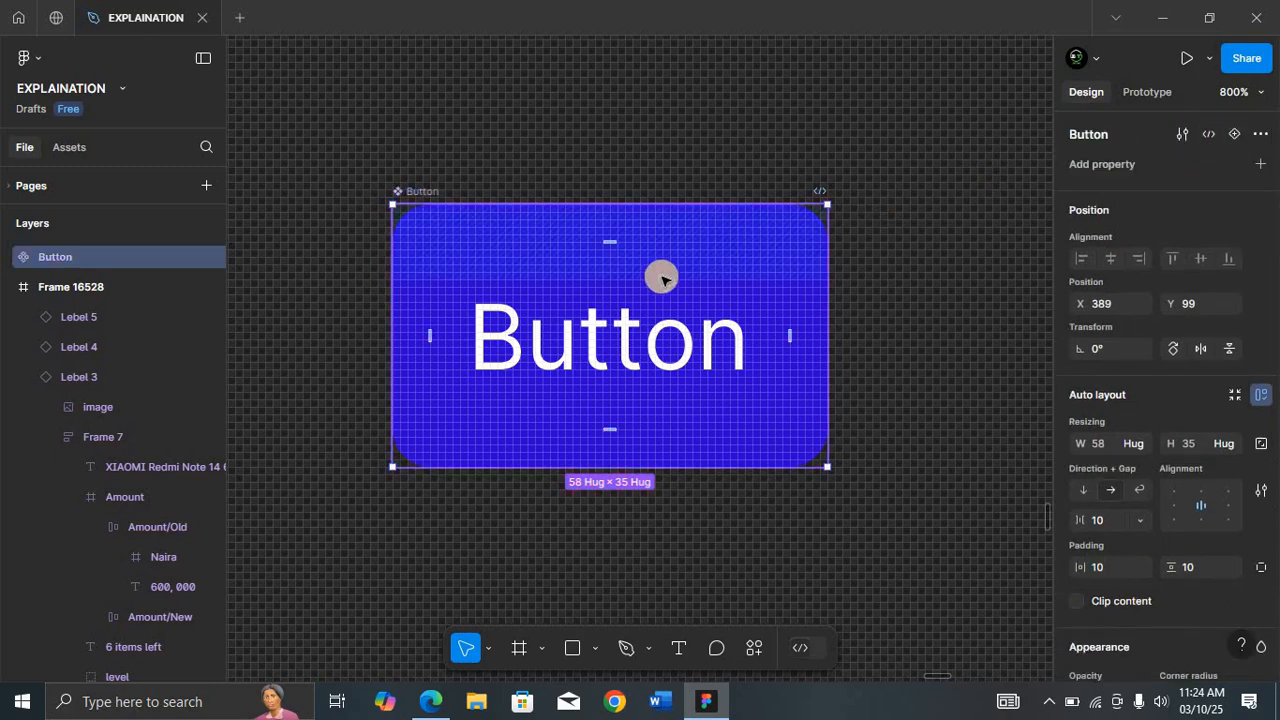
scroll(661, 278, "down", 3)
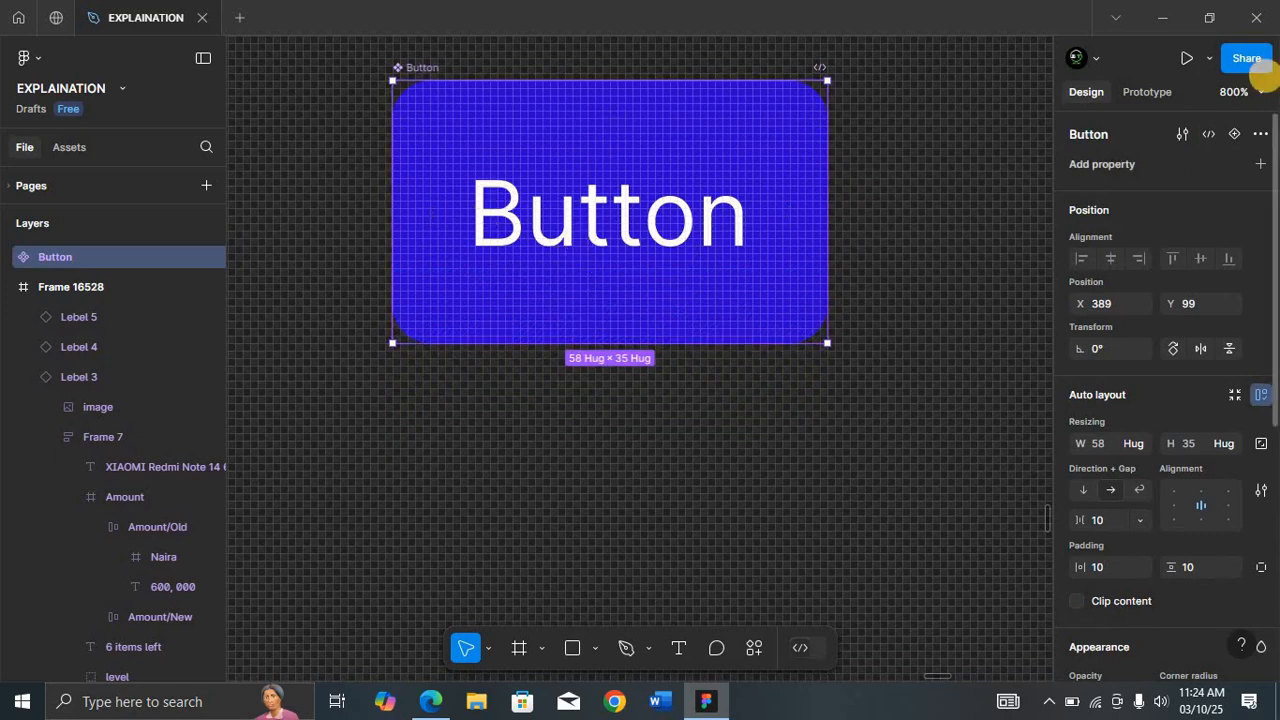
left_click(1233, 134)
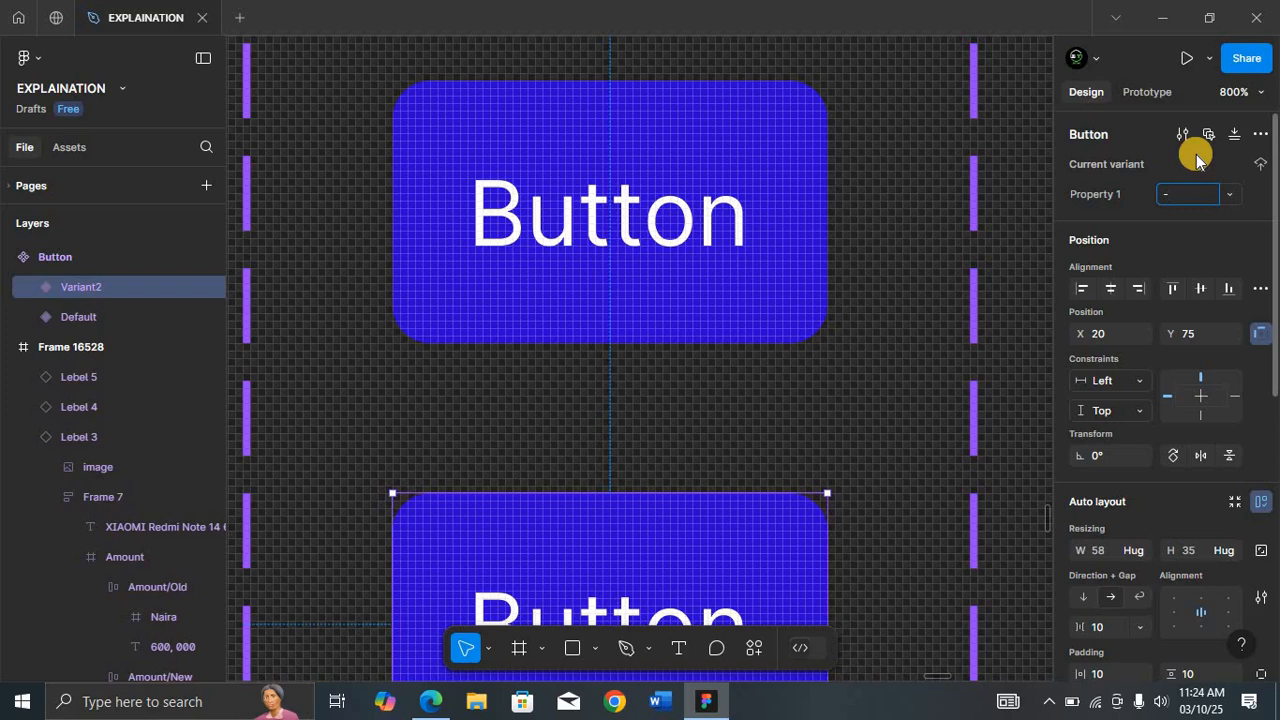
left_click(903, 260)
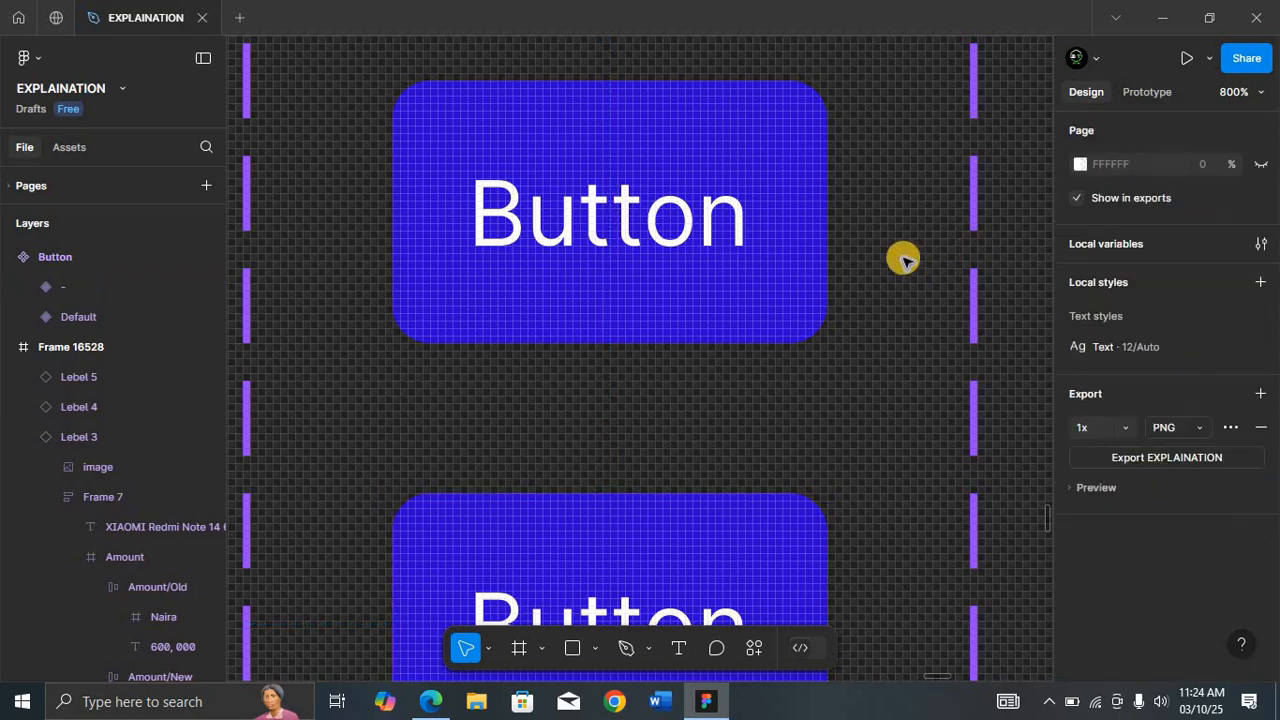
scroll(906, 261, "up", 1)
scroll(906, 261, "down", 1)
key("ctrl+minus")
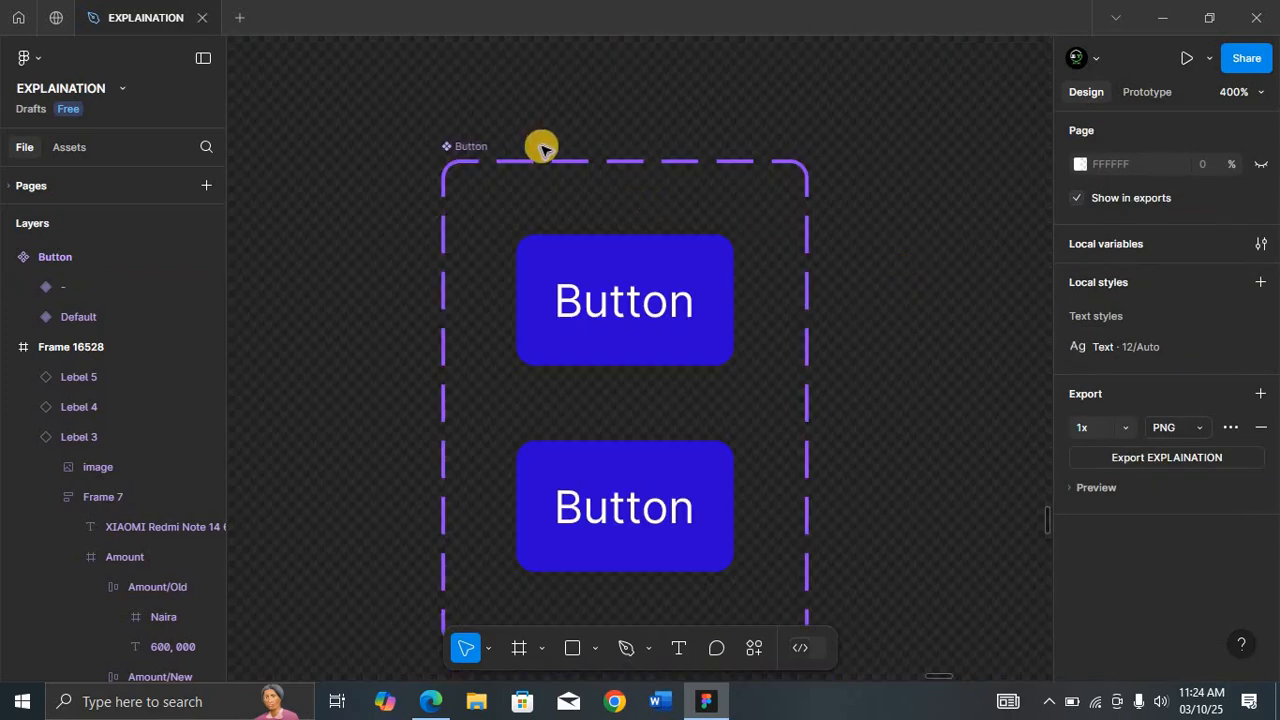
scroll(565, 212, "down", 3)
scroll(565, 213, "up", 2)
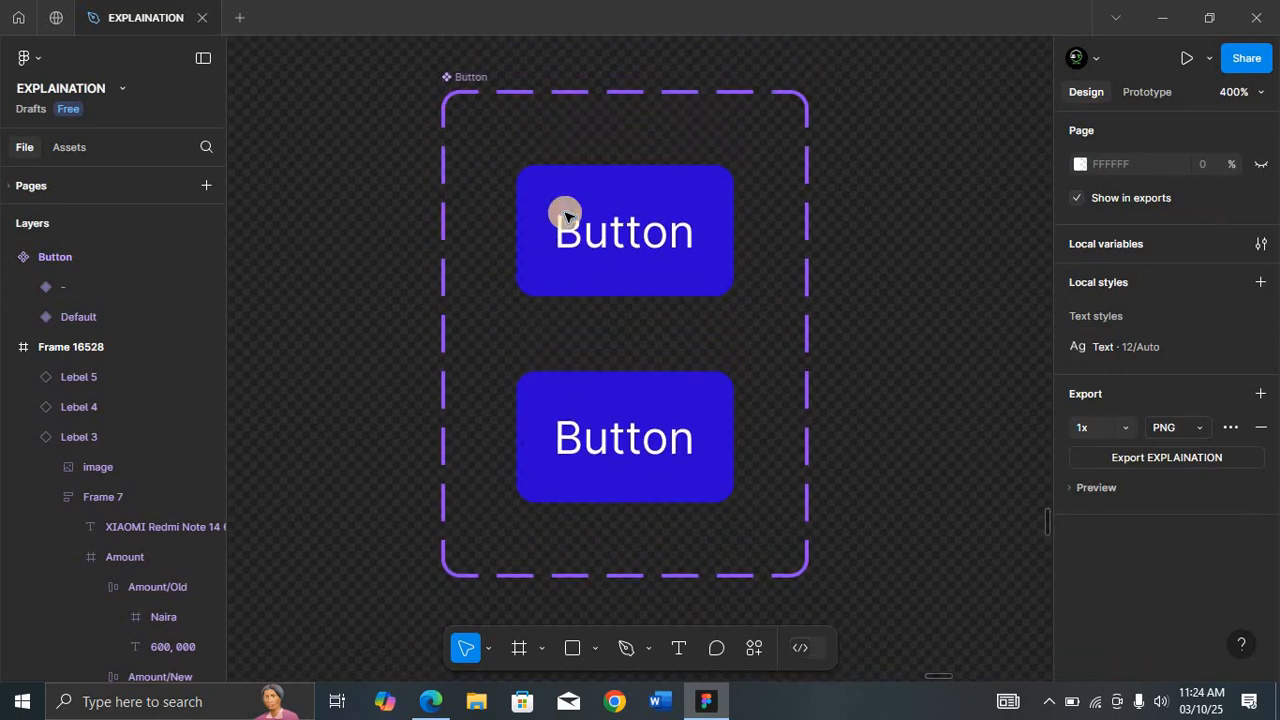
left_click(627, 263)
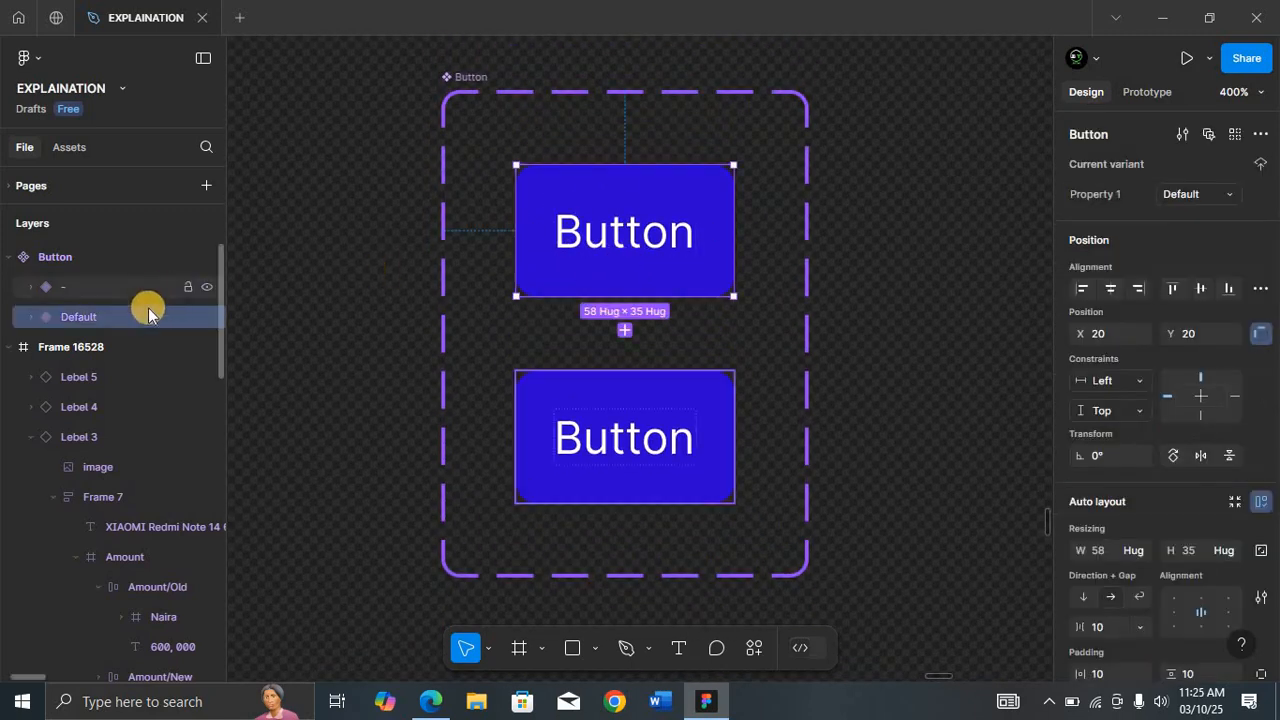
left_click(620, 398)
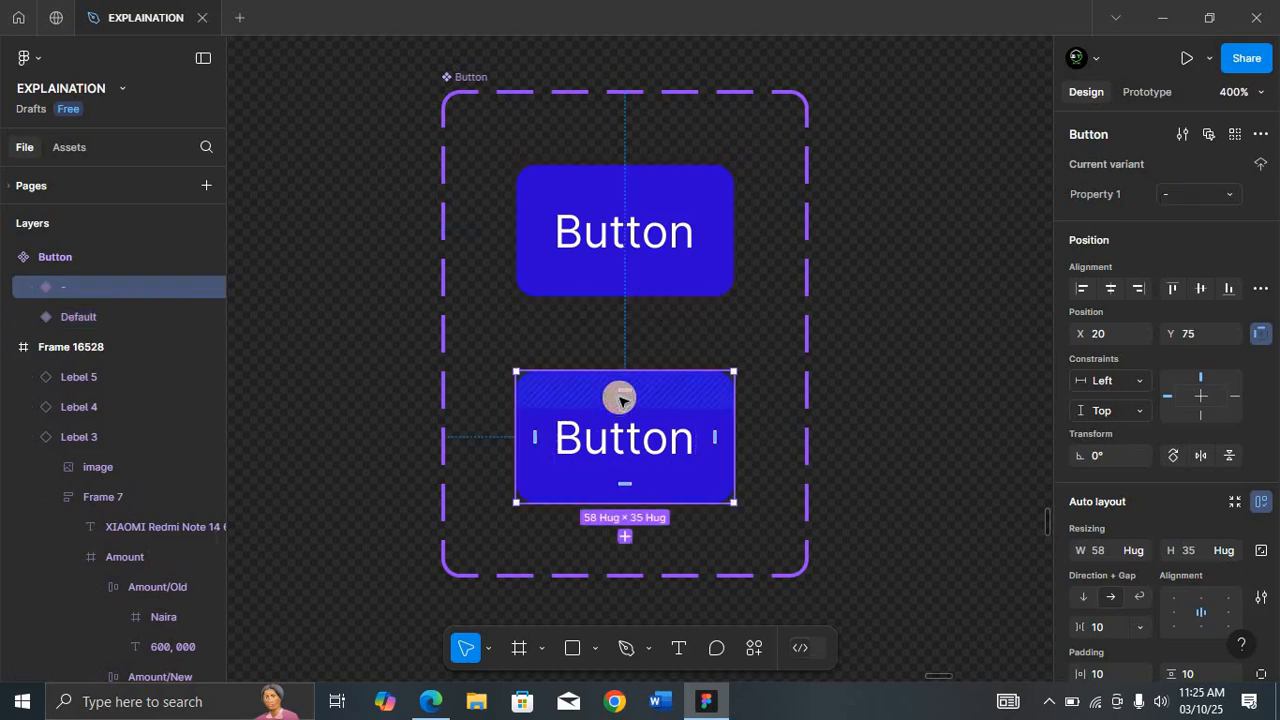
double_click(117, 289)
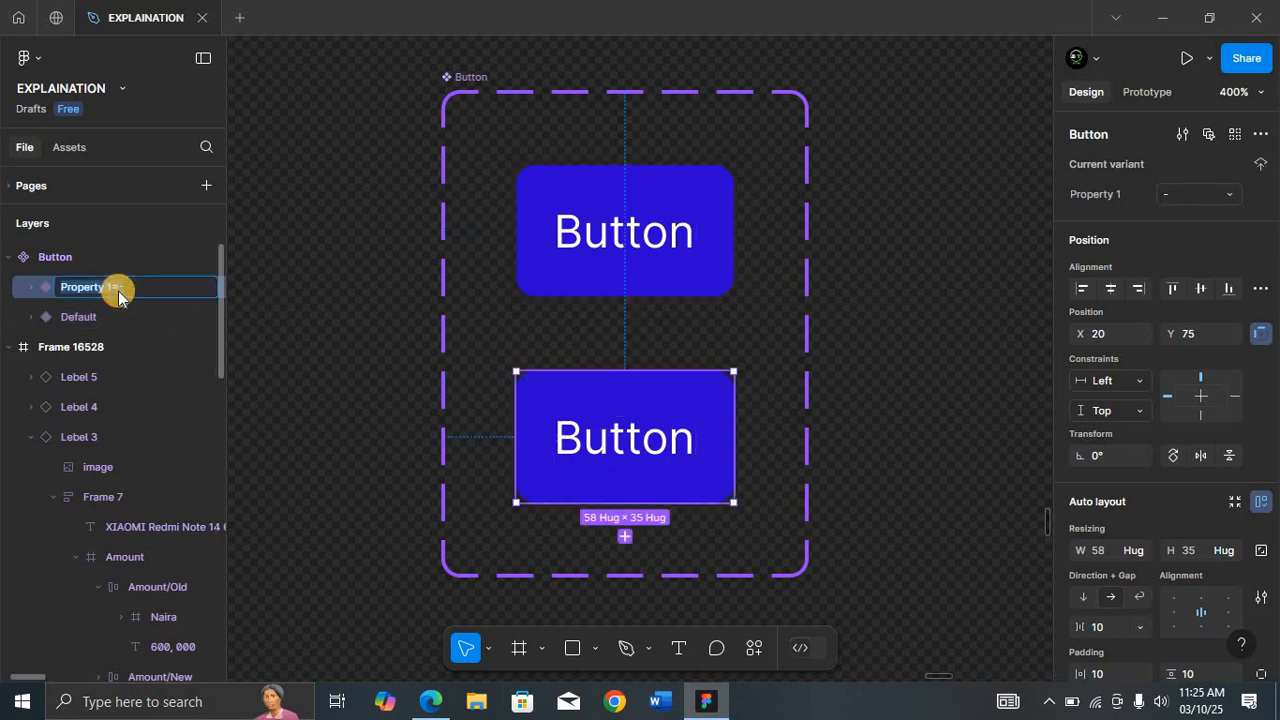
left_click(686, 194)
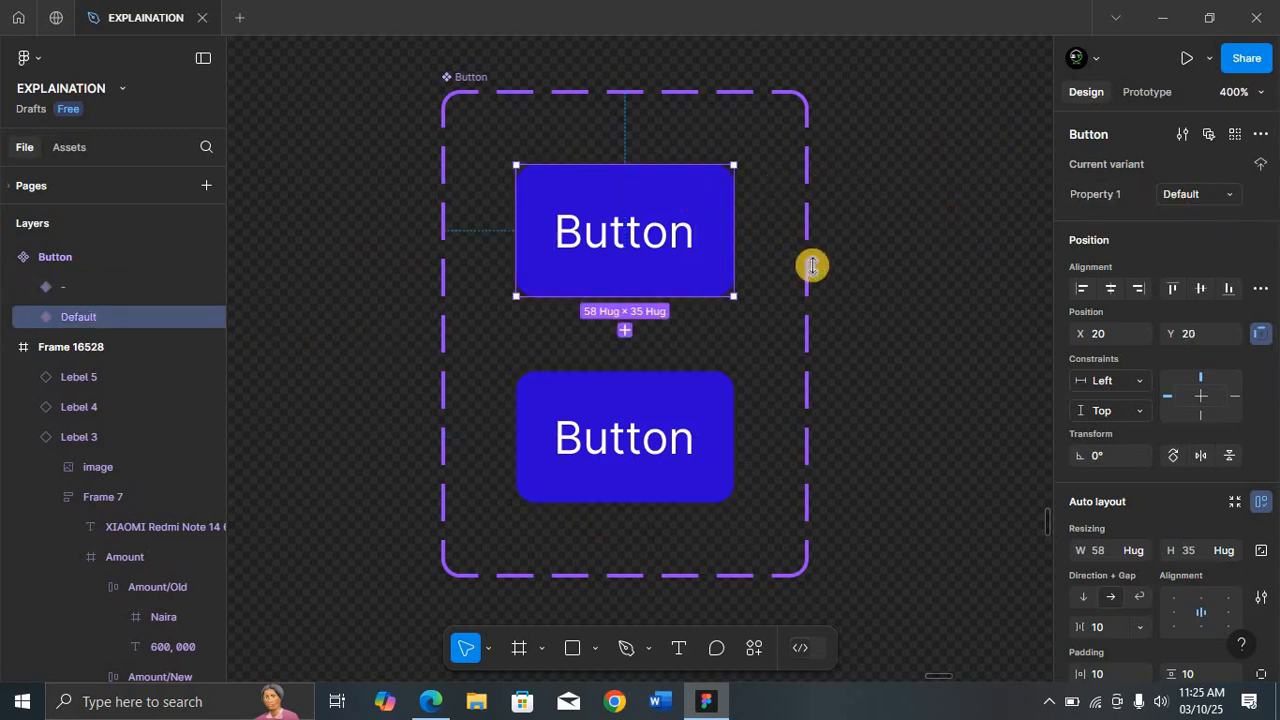
Step: Rename the variant property to State and set the second variant's value to Hover
left_click(1119, 203)
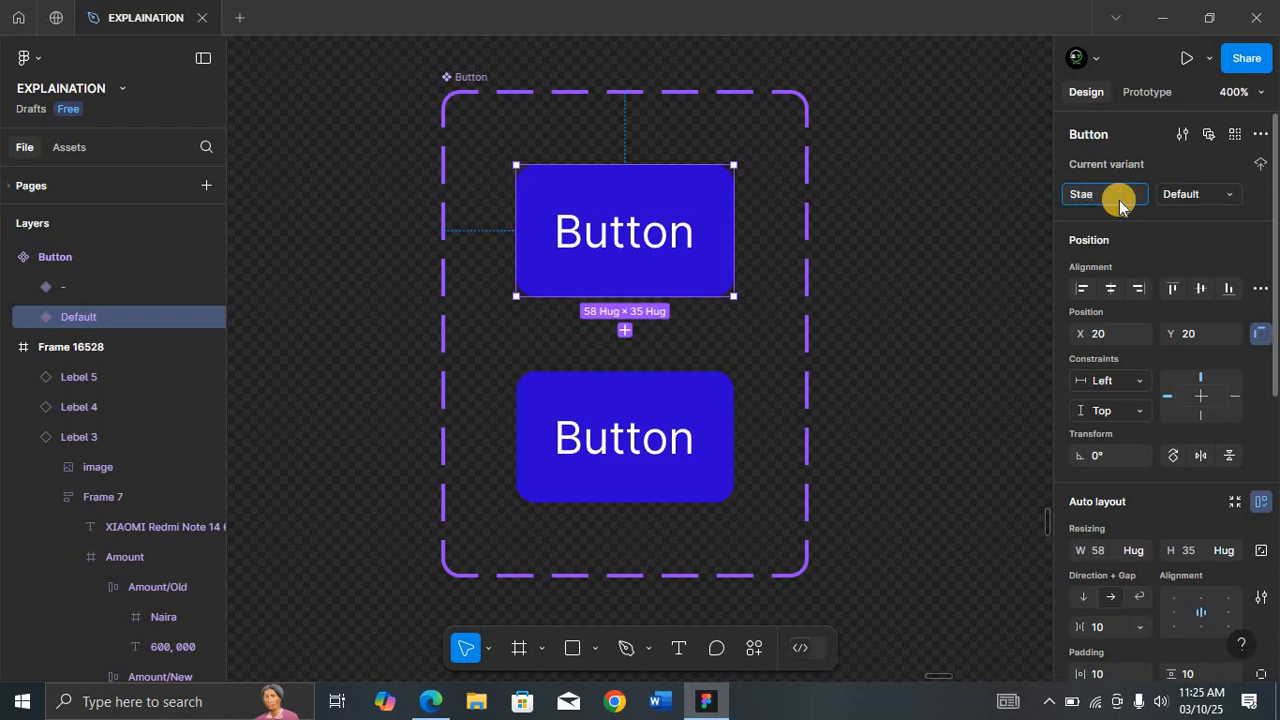
key("Return")
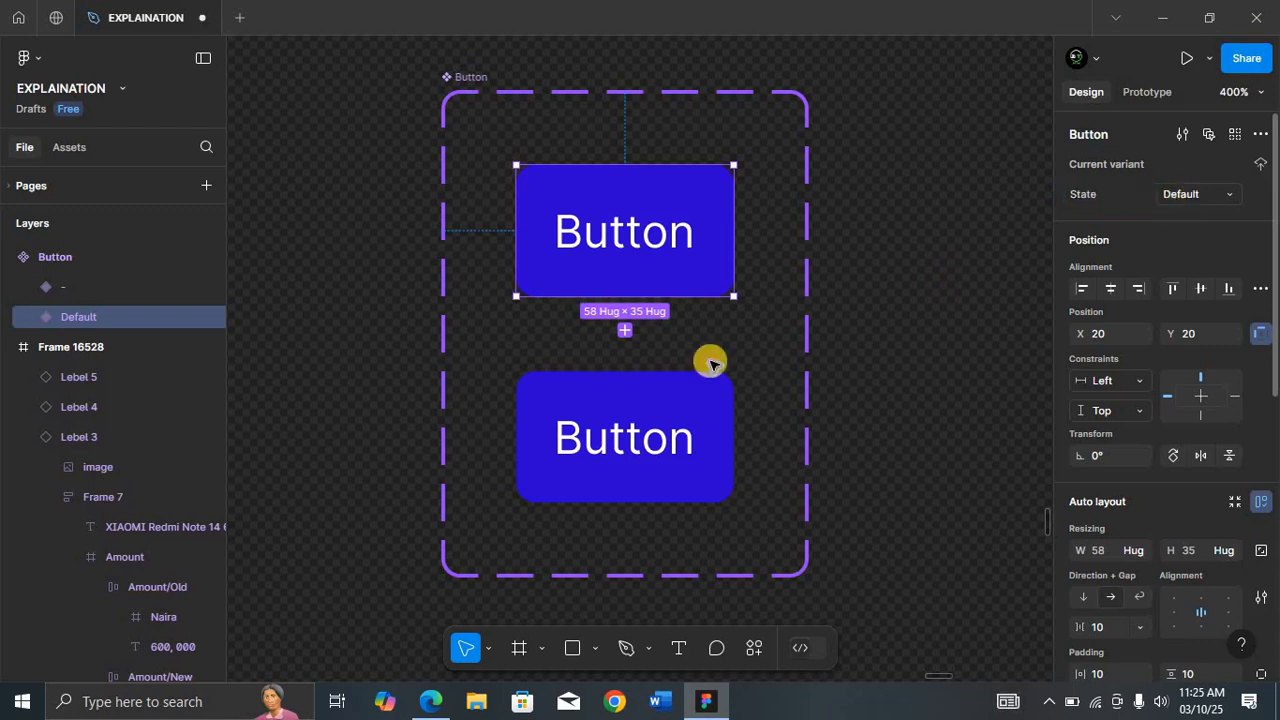
left_click(648, 402)
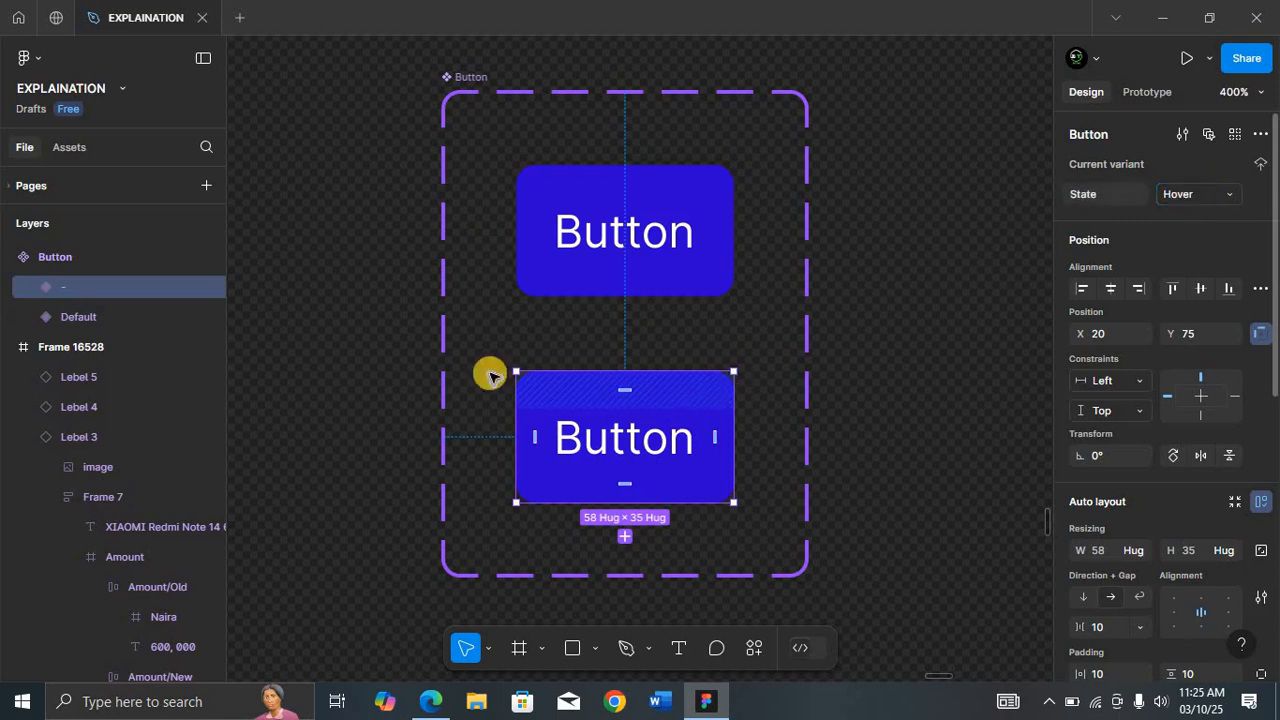
Step: Add two more variants to the Button component set
left_click(468, 80)
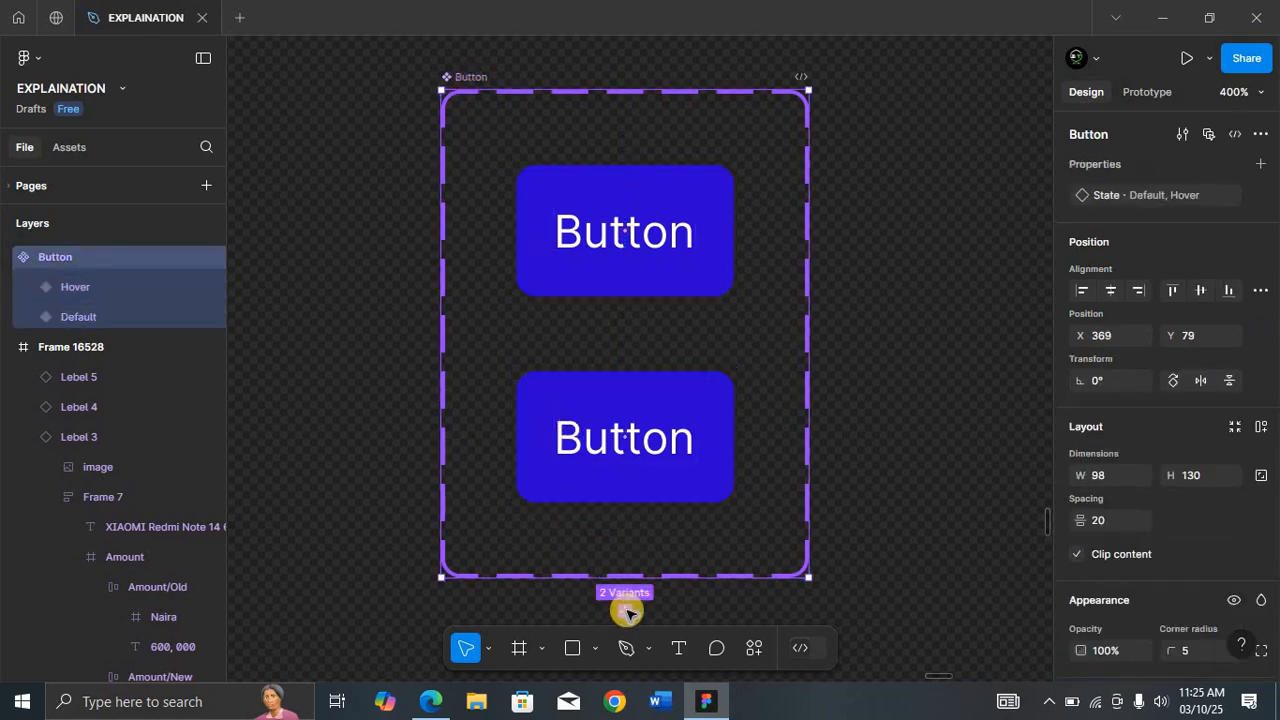
left_click(625, 611)
scroll(657, 559, "down", 3)
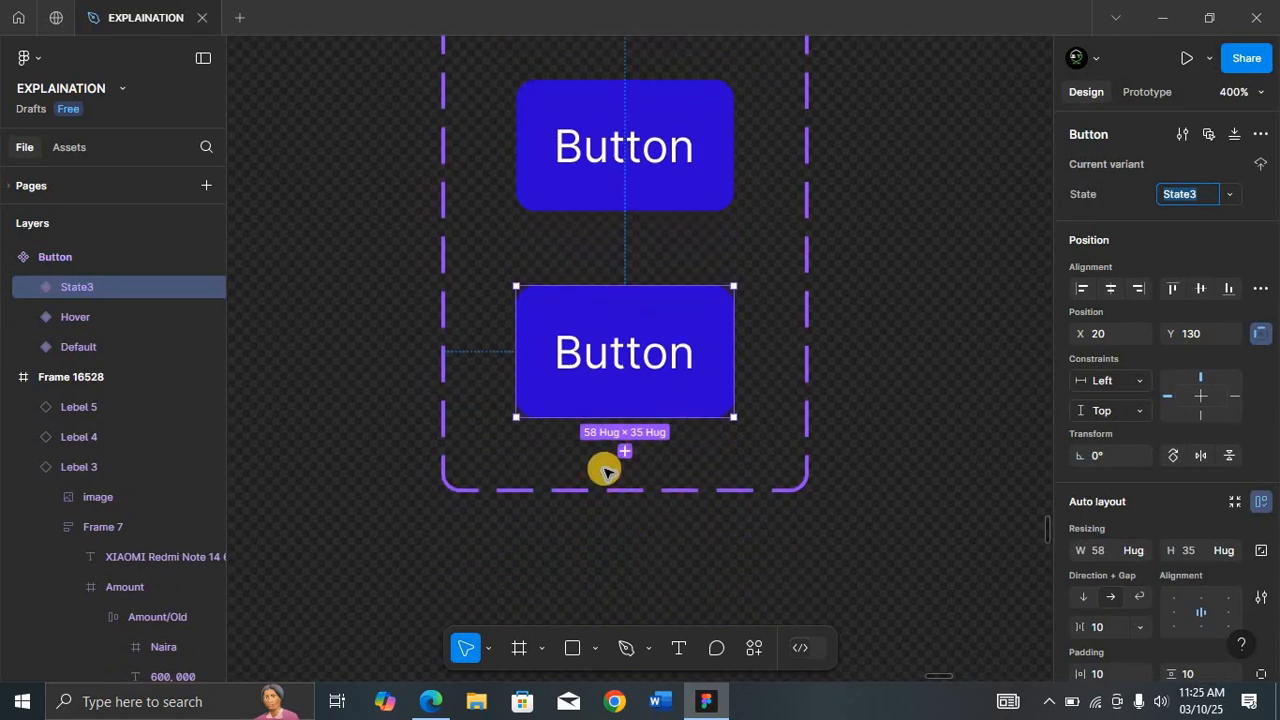
scroll(605, 470, "up", 2)
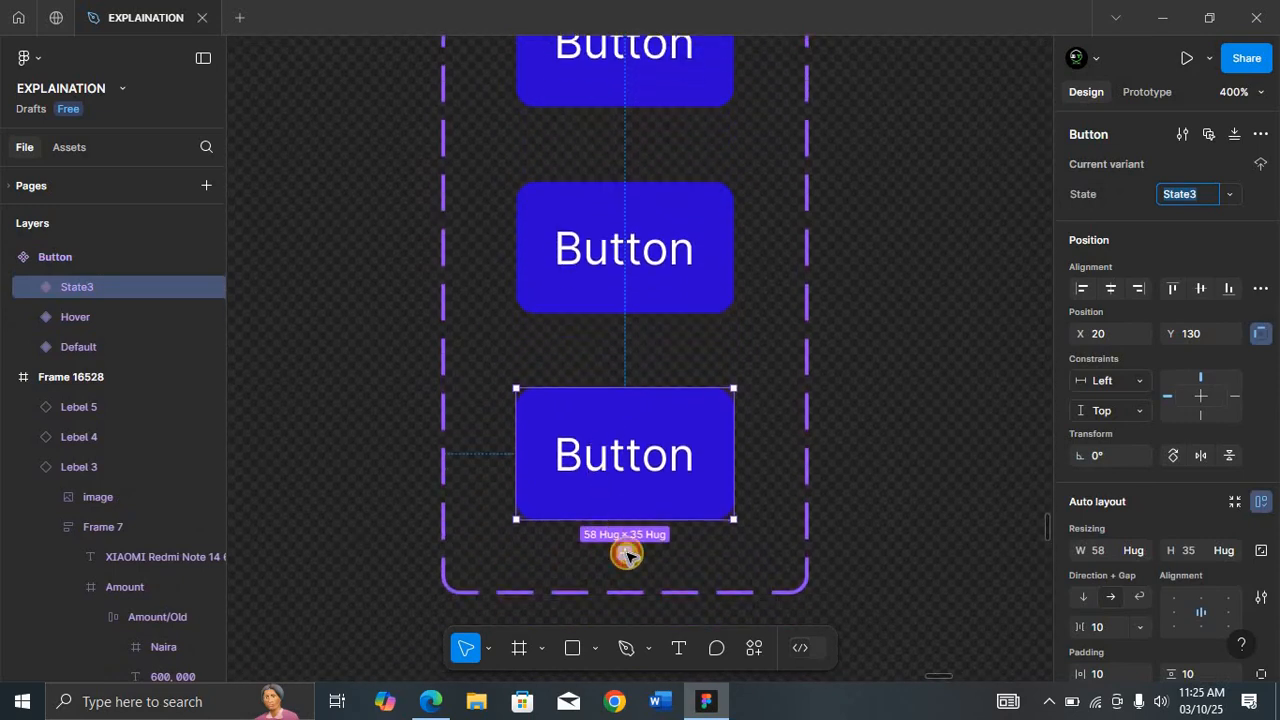
left_click(627, 554)
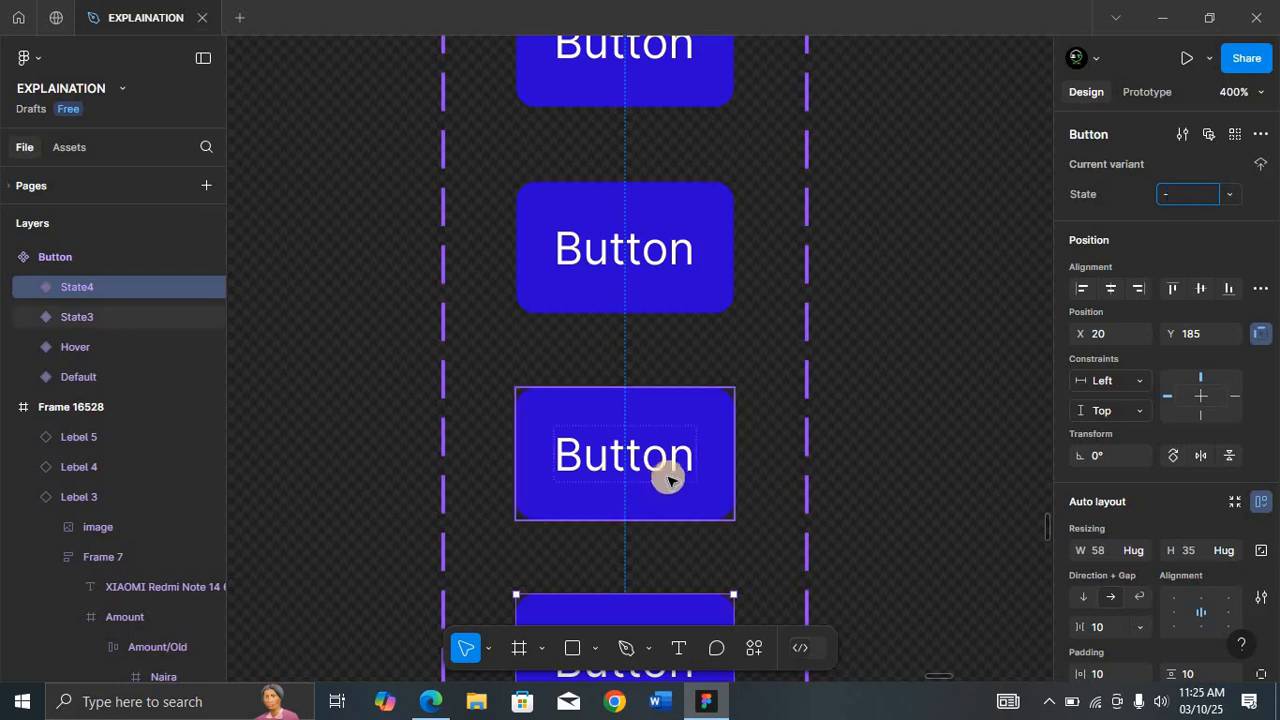
left_click(908, 323)
key("ctrl+minus")
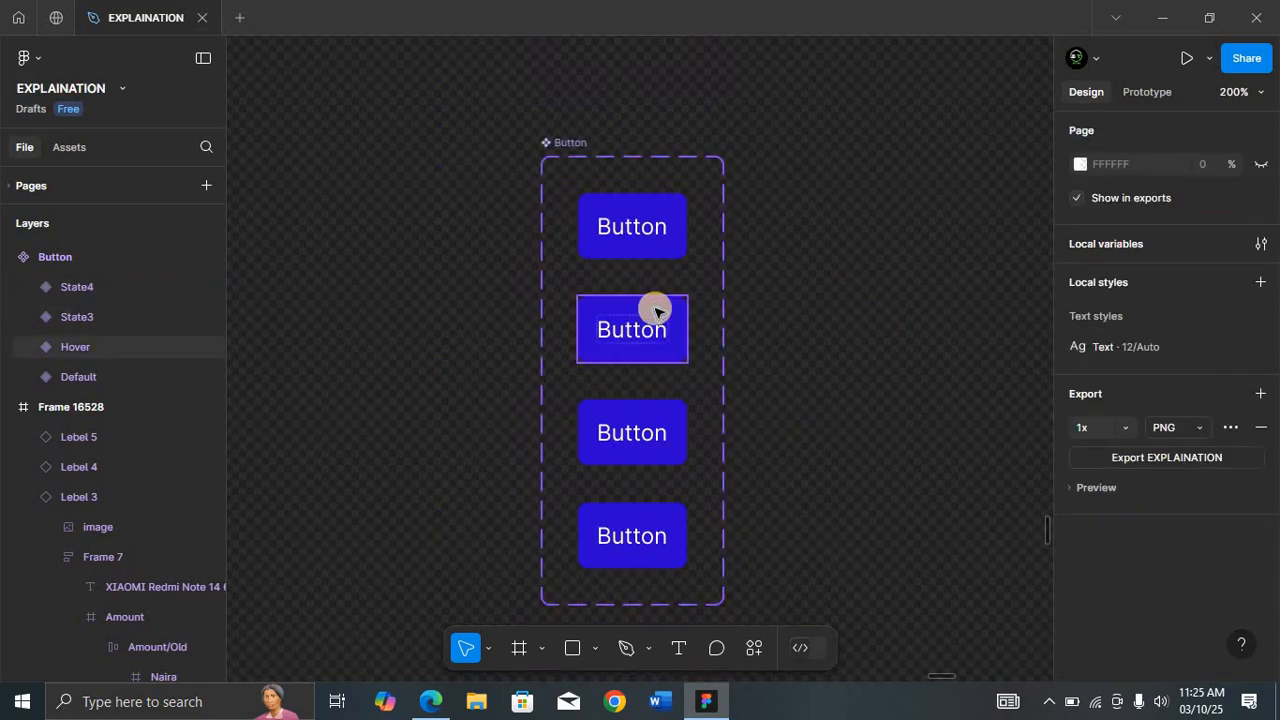
Step: Set the third variant's State to Pressed and the fourth variant's State to Disabled
left_click(650, 345)
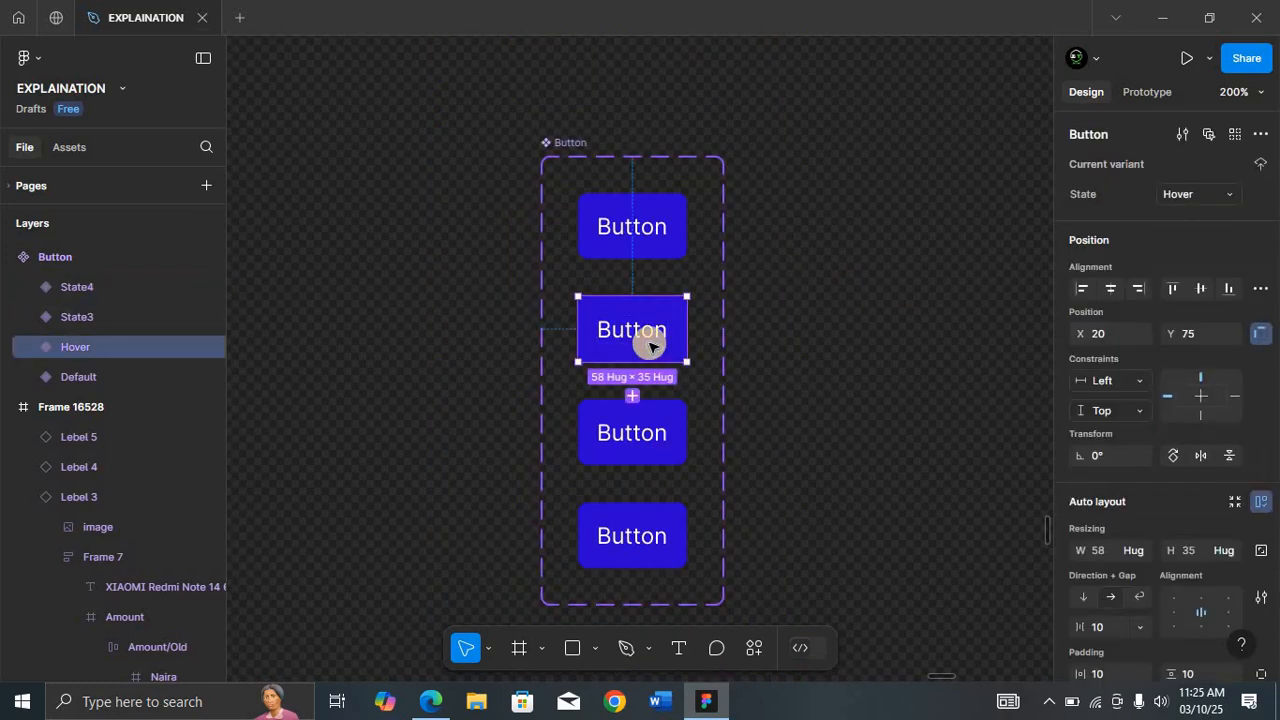
left_click(637, 414)
left_click(1198, 195)
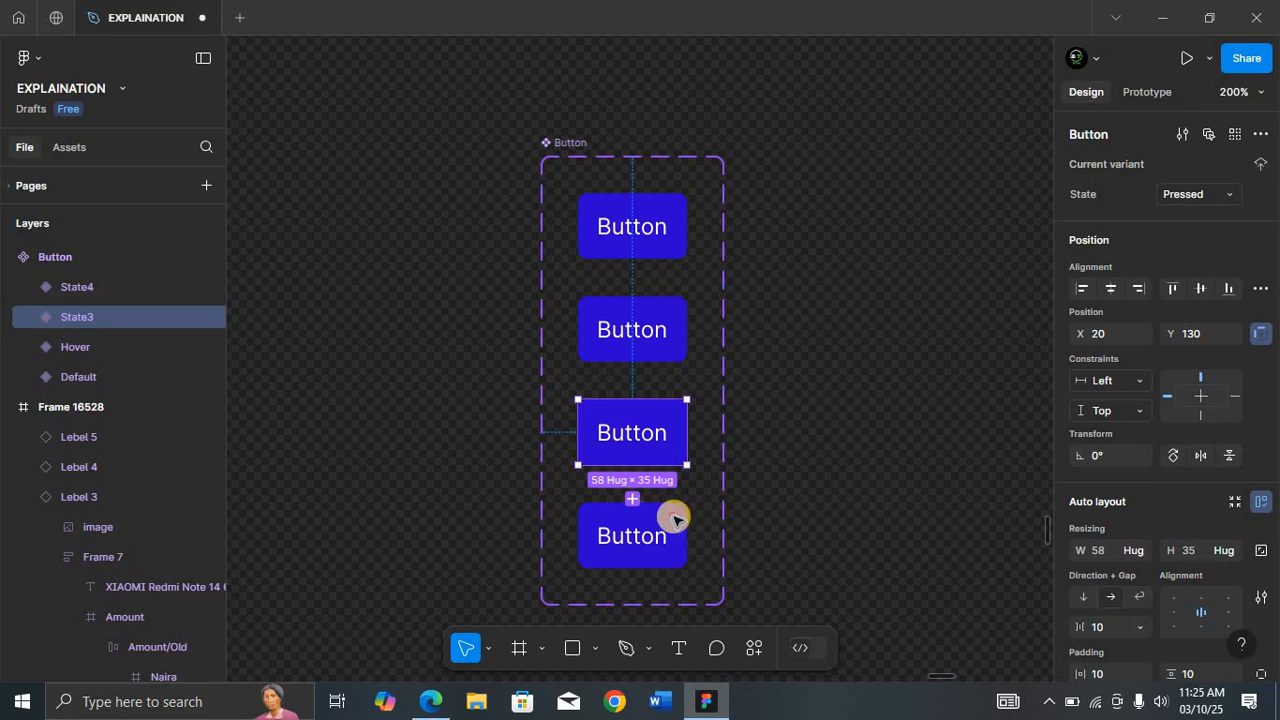
left_click(672, 515)
left_click(1198, 203)
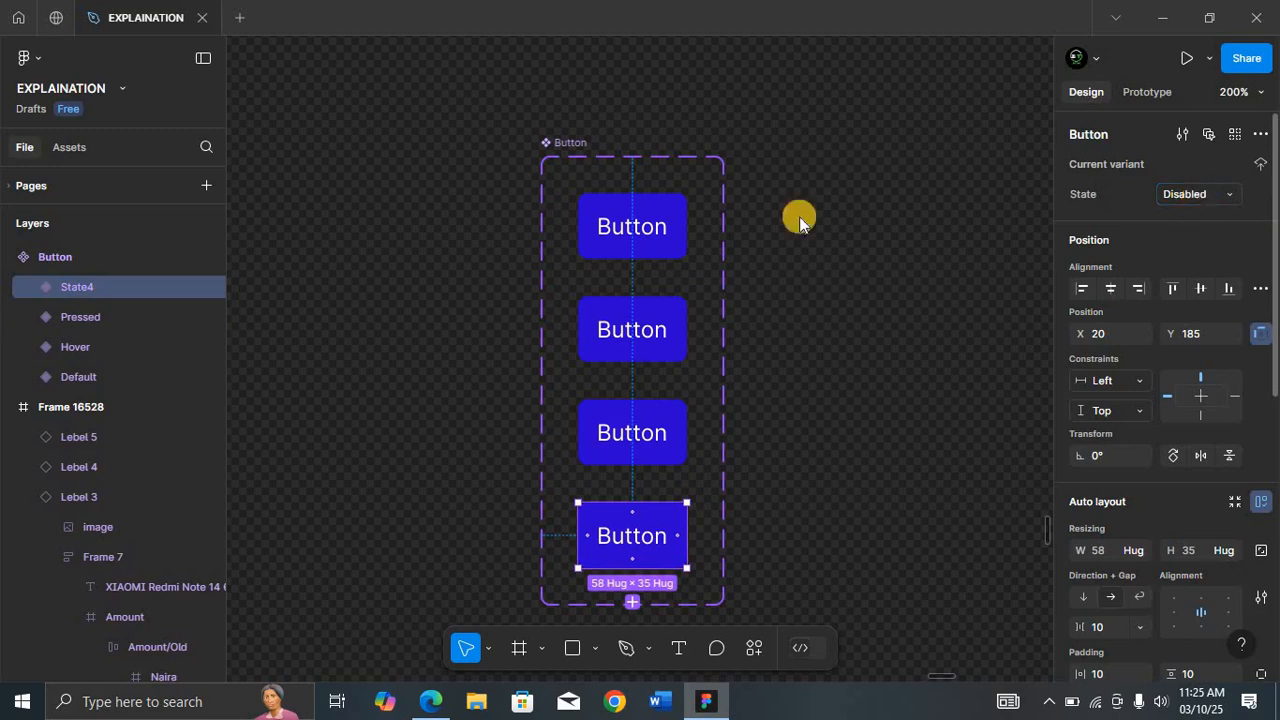
key("Return")
Step: Move the Button component set, and add a black fill at 40% opacity over the Hover variant's fill
left_click_drag(543, 132, 459, 98)
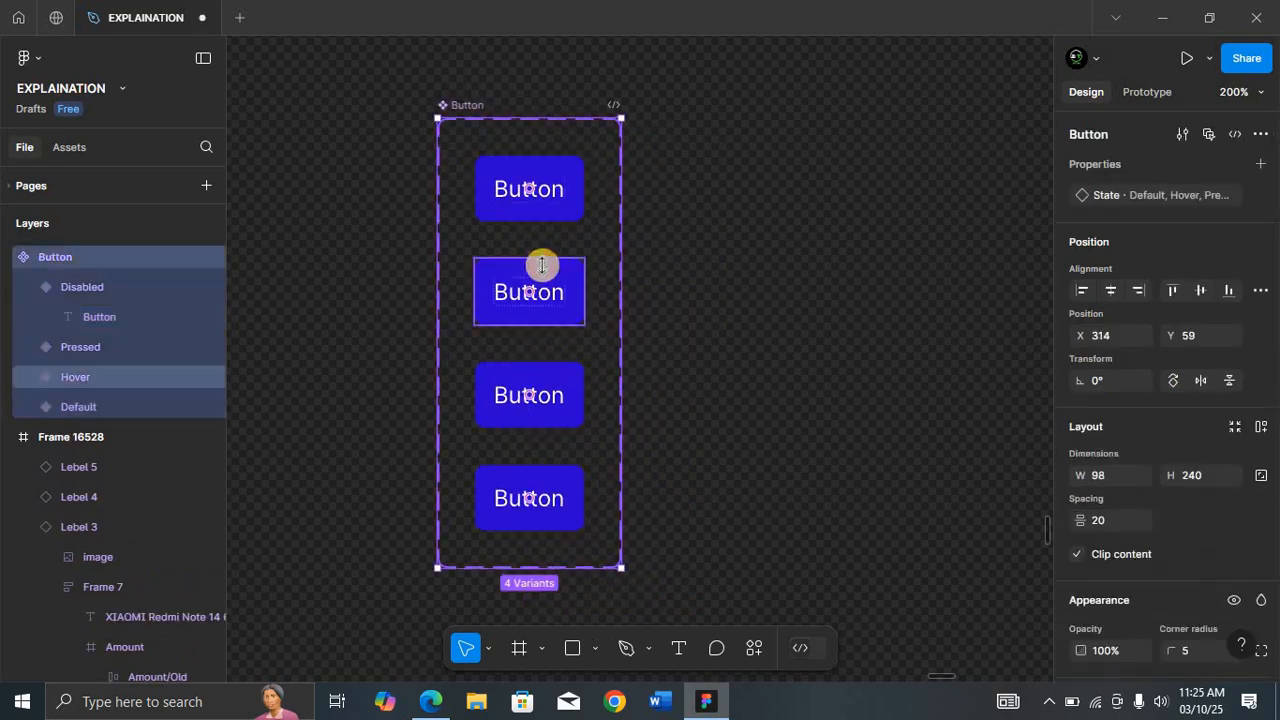
left_click(540, 265)
scroll(1162, 392, "down", 3)
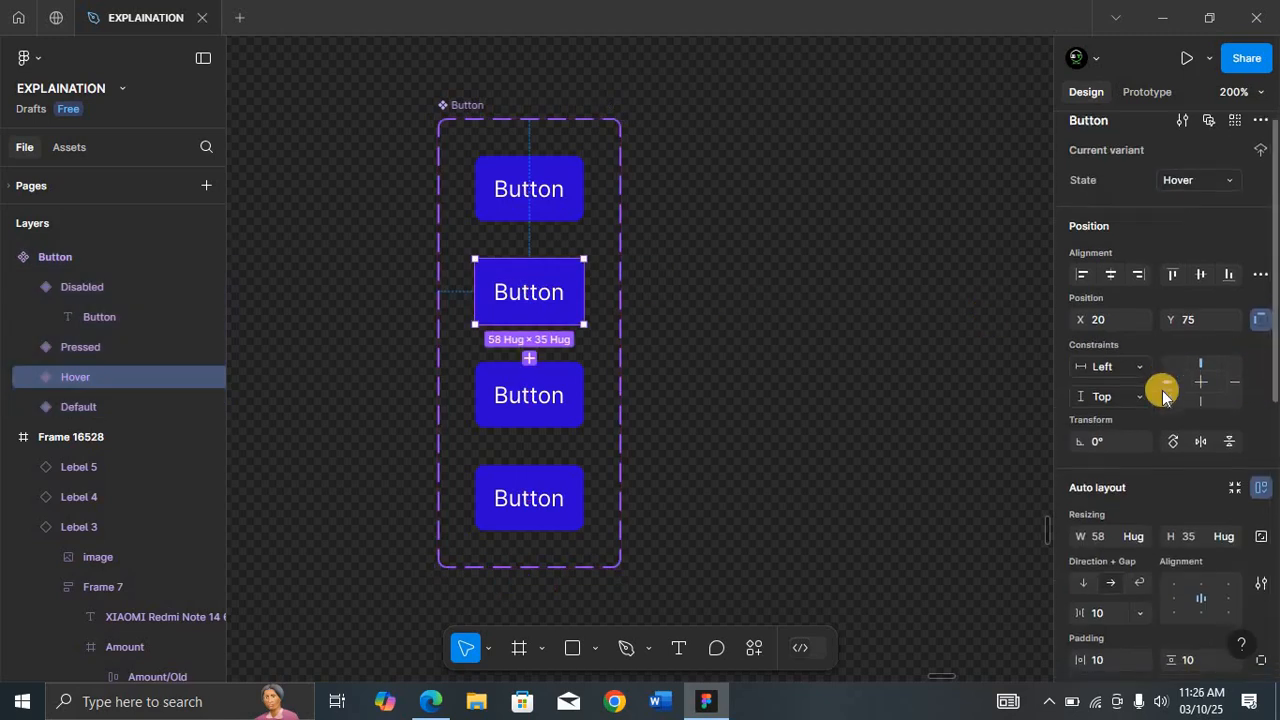
scroll(1153, 485, "down", 4)
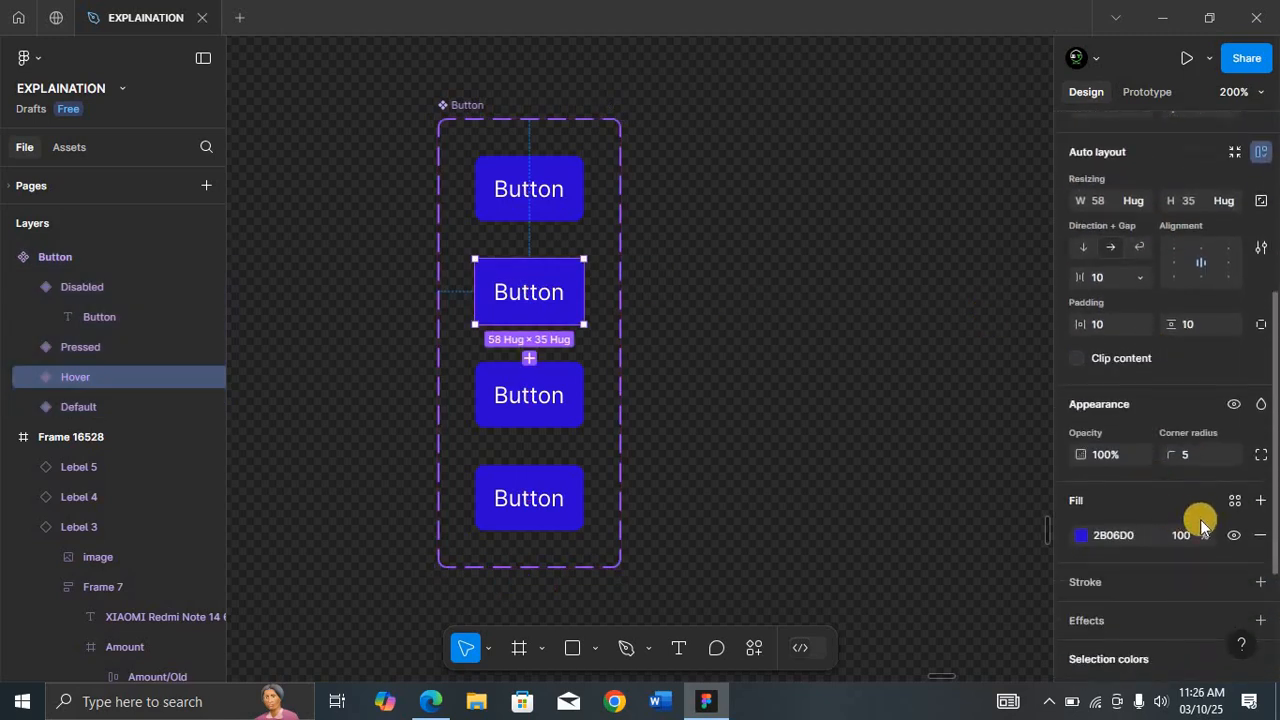
left_click(1260, 500)
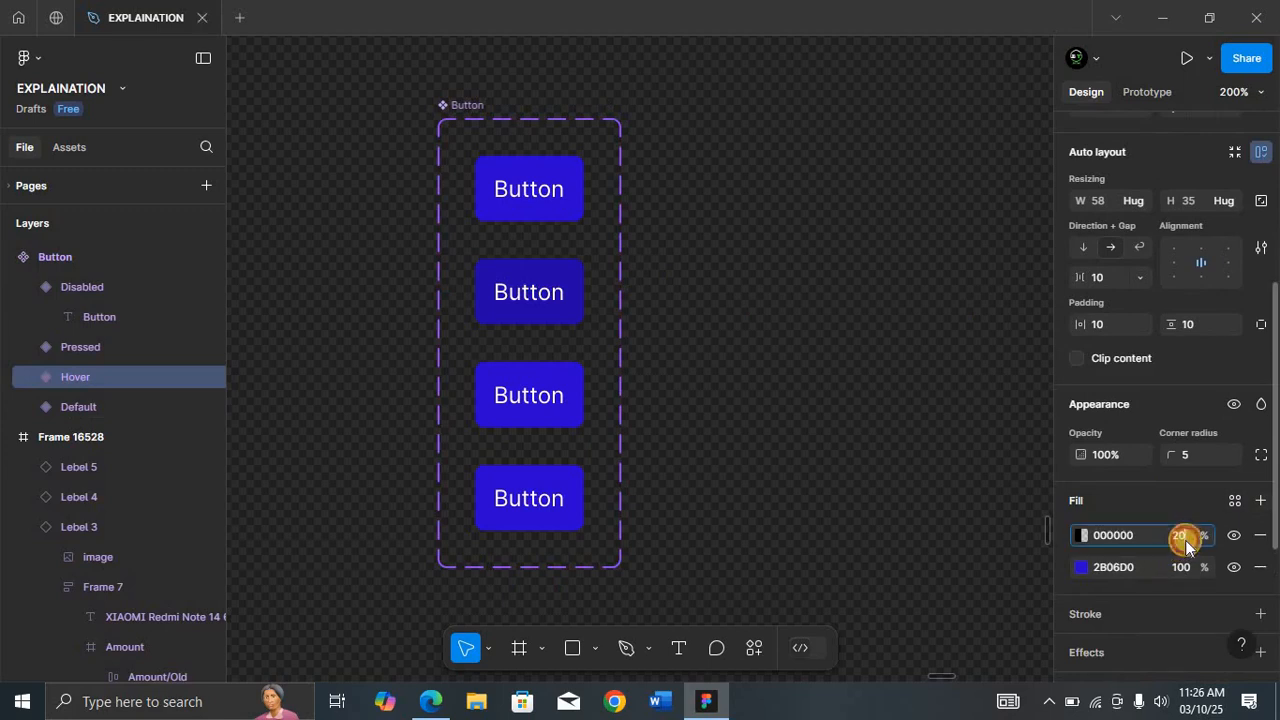
key("Return")
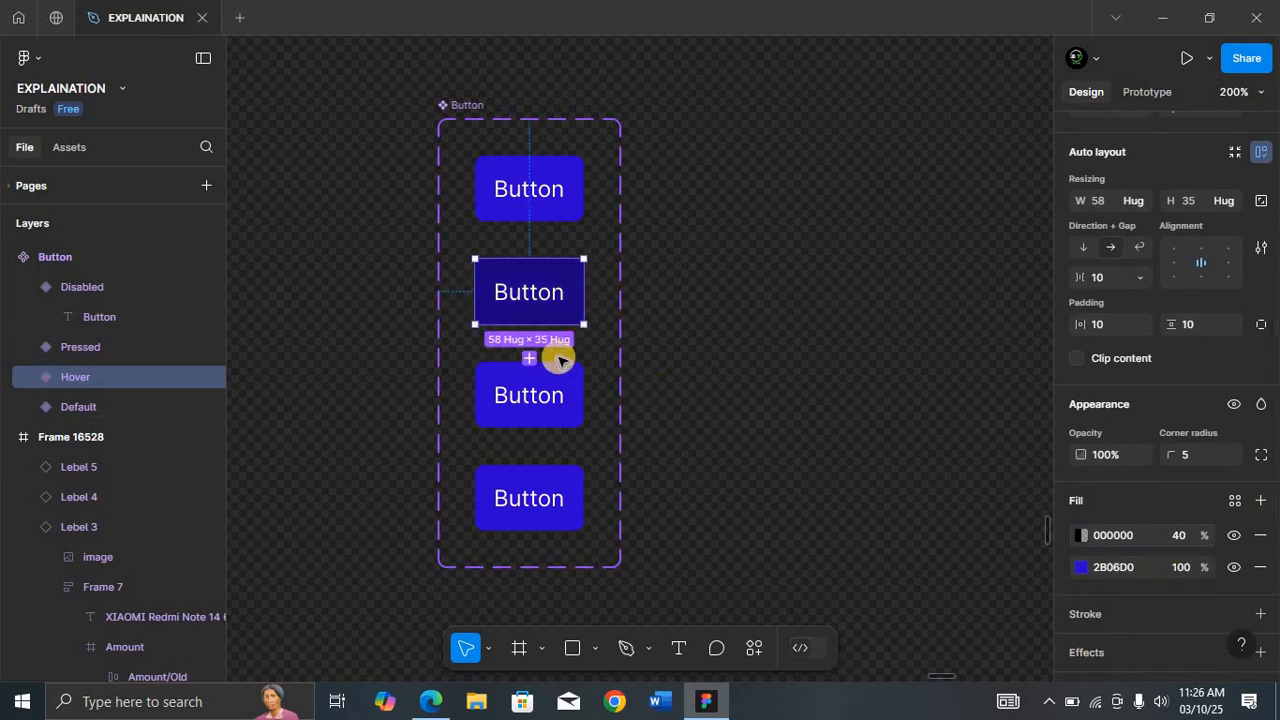
Step: Add a second fill to the Pressed variant, set to FFFFFF at 40% opacity
left_click(551, 375)
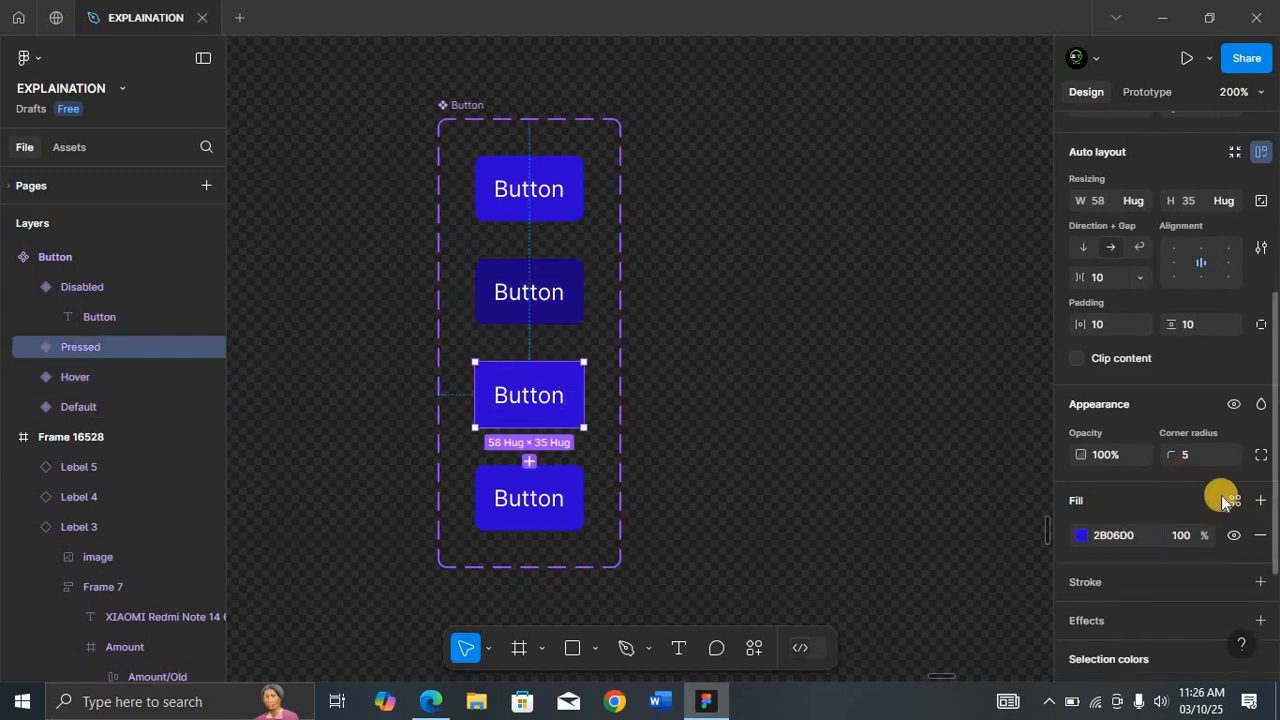
left_click(1260, 500)
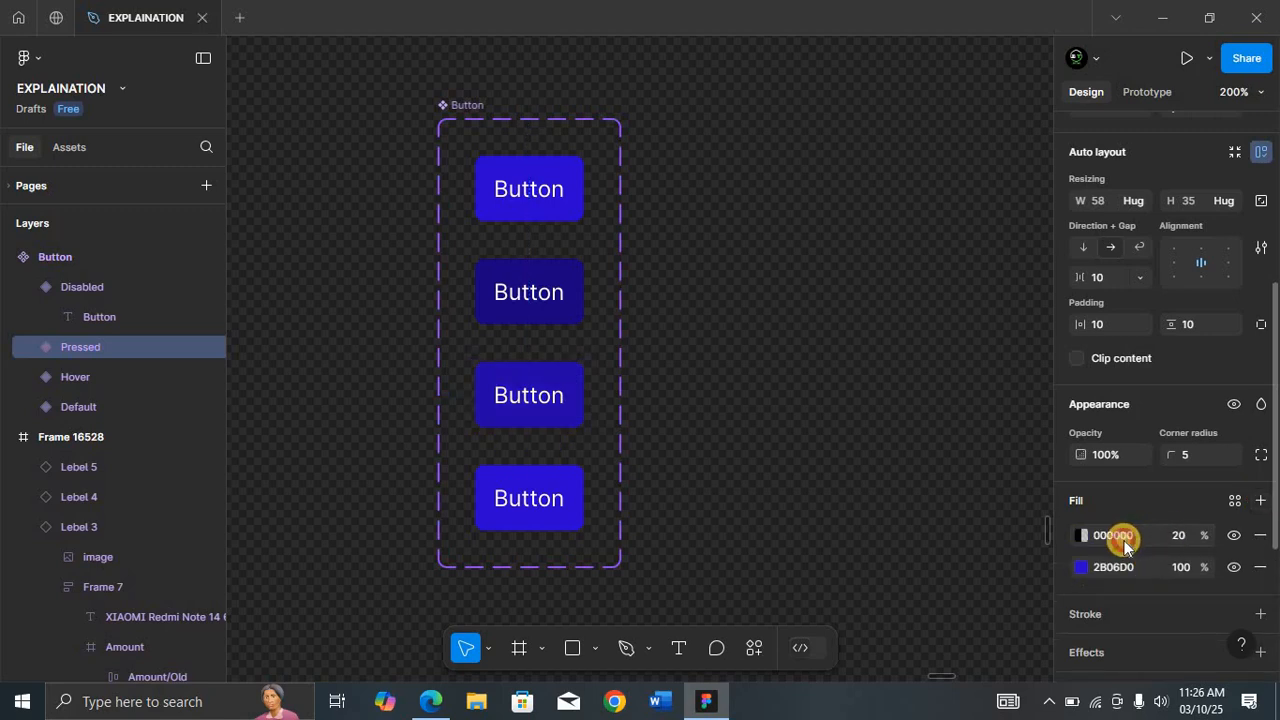
left_click(1122, 540)
type("ffffff")
left_click(1177, 537)
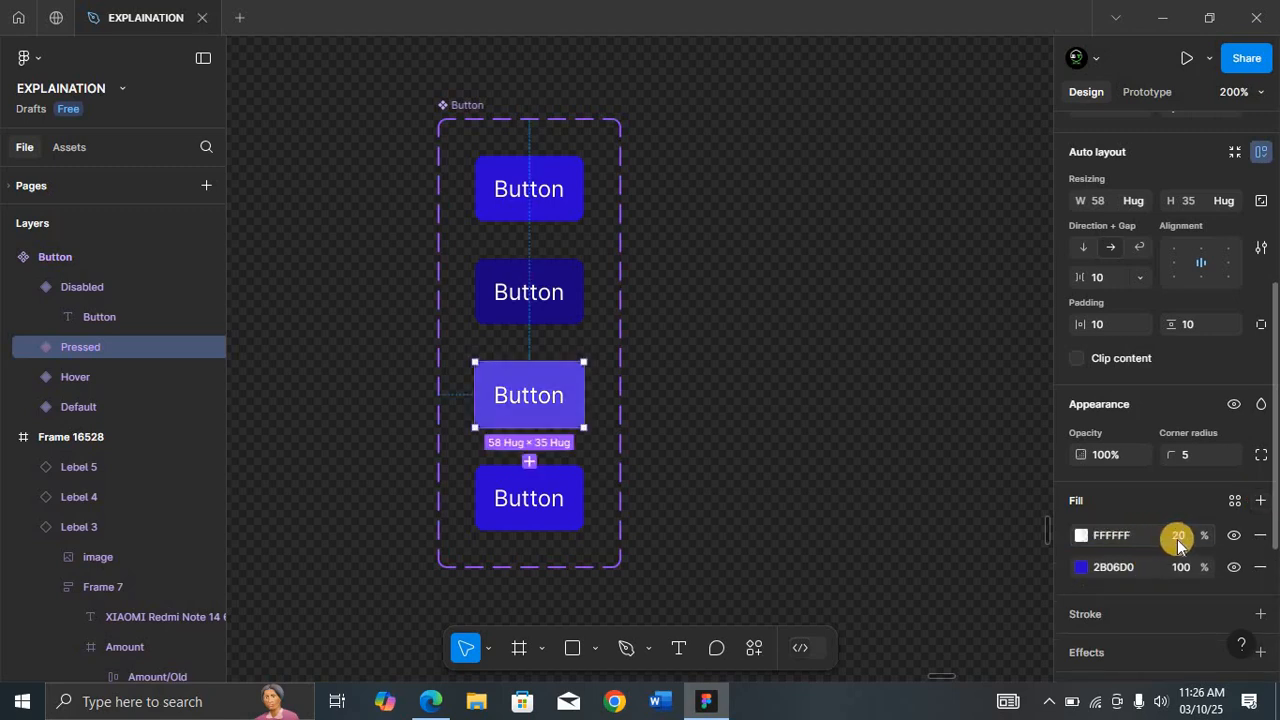
type("4")
type("0")
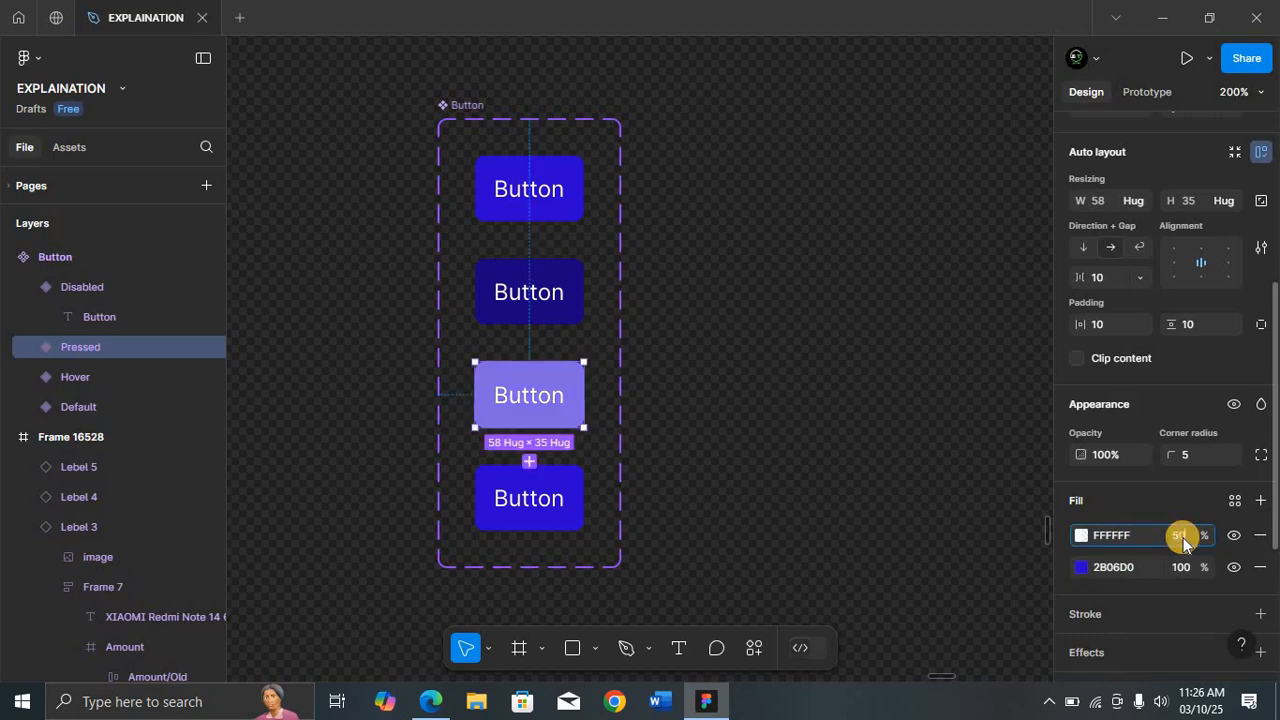
Step: Change the Disabled variant's fill colour to a grey, about 9D9C9E
left_click(574, 500)
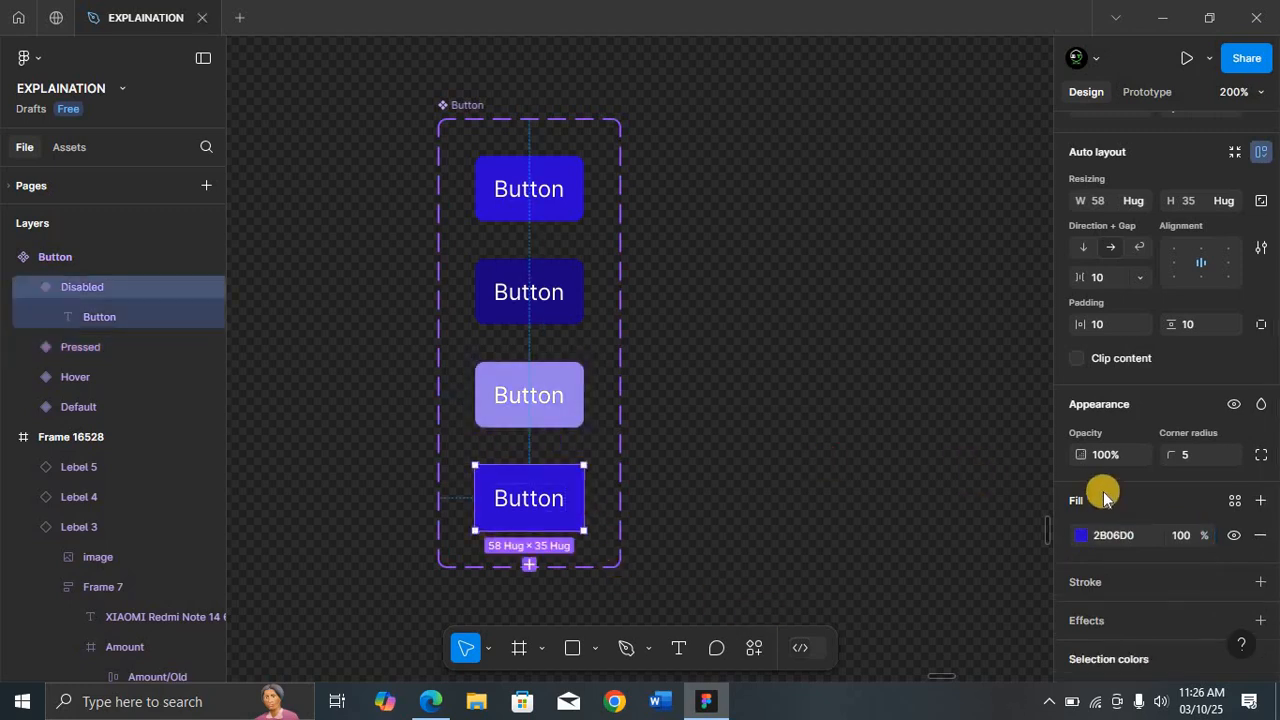
left_click(1080, 535)
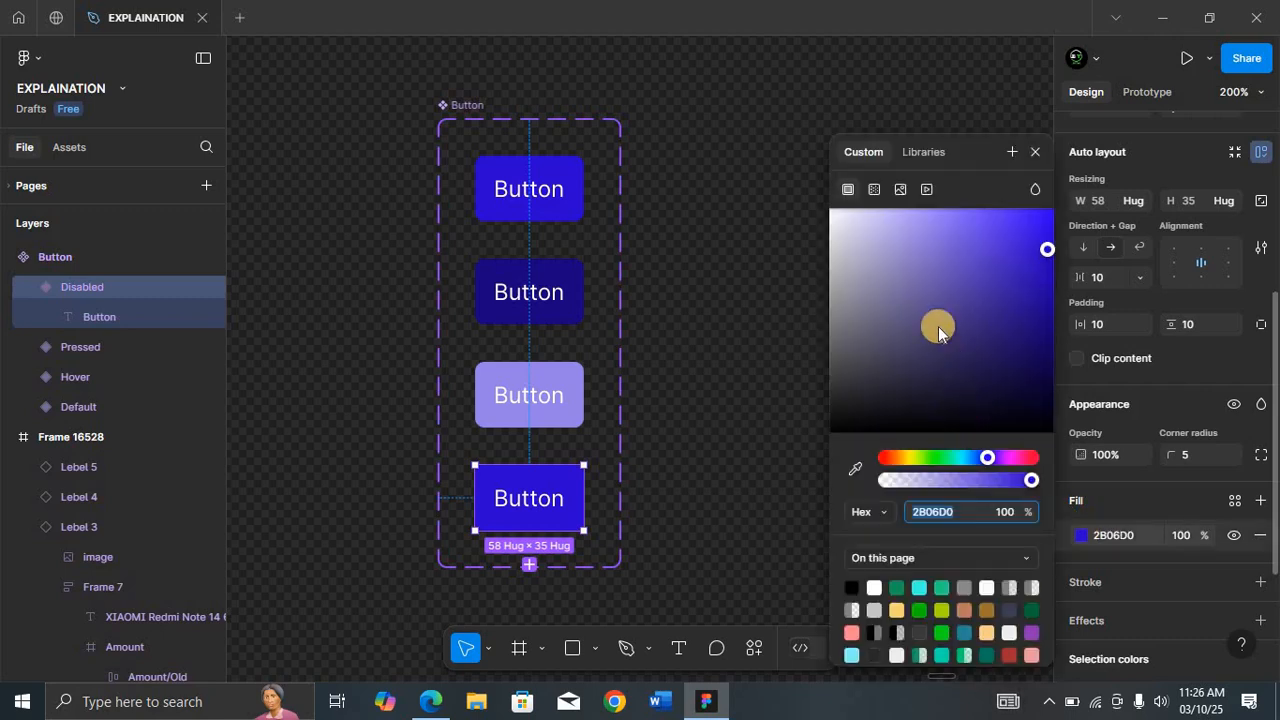
left_click(833, 271)
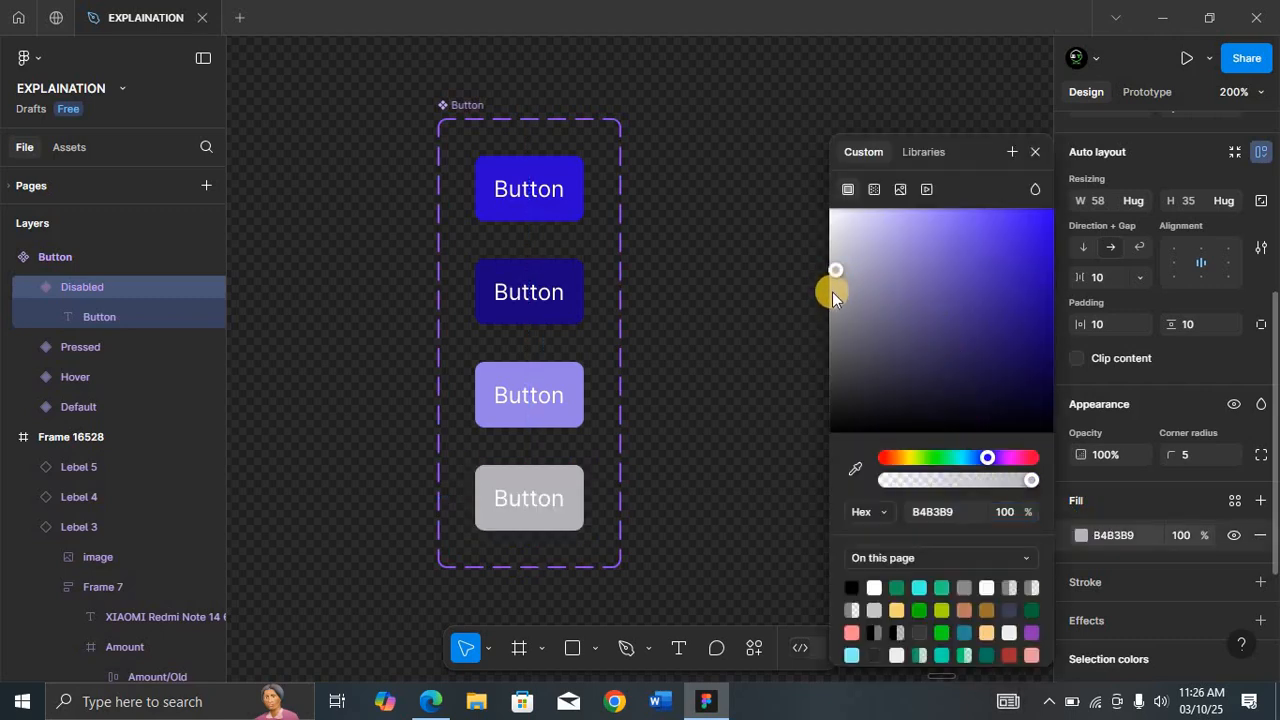
left_click_drag(832, 291, 831, 323)
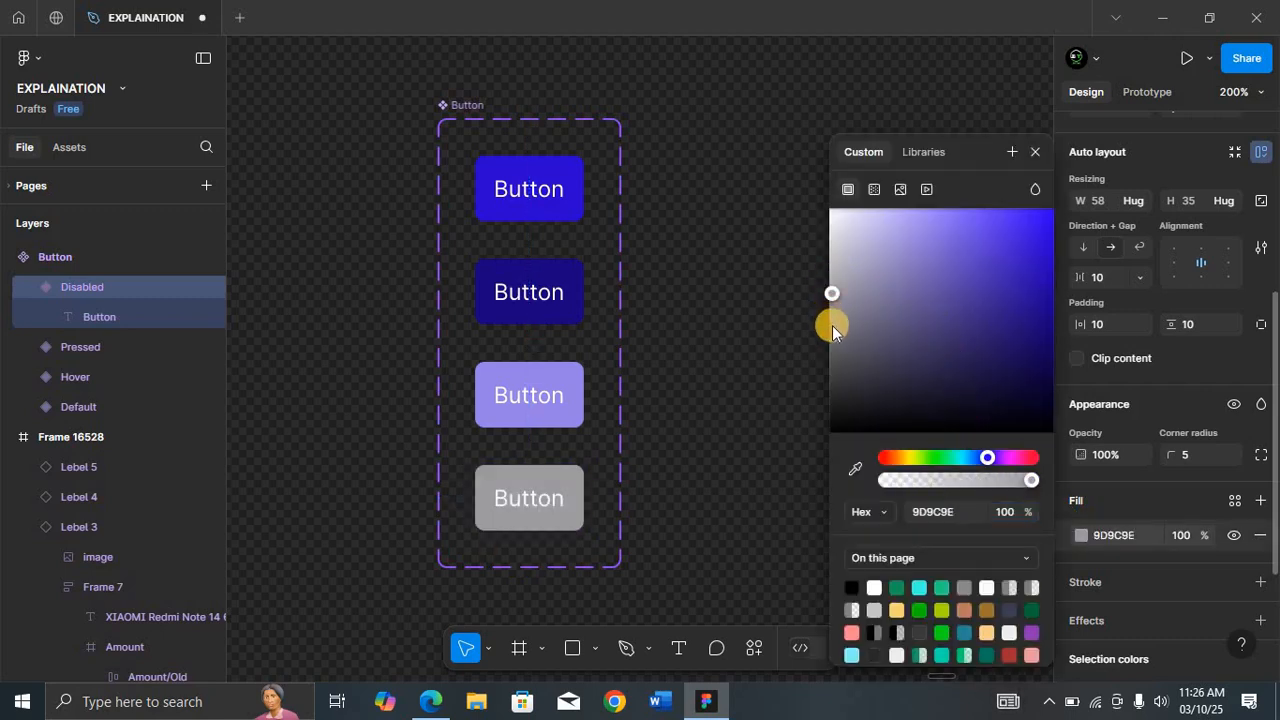
Step: Create an instance of the Default Button variant and place it beside the component set
left_click(525, 183)
left_click_drag(526, 181, 739, 180)
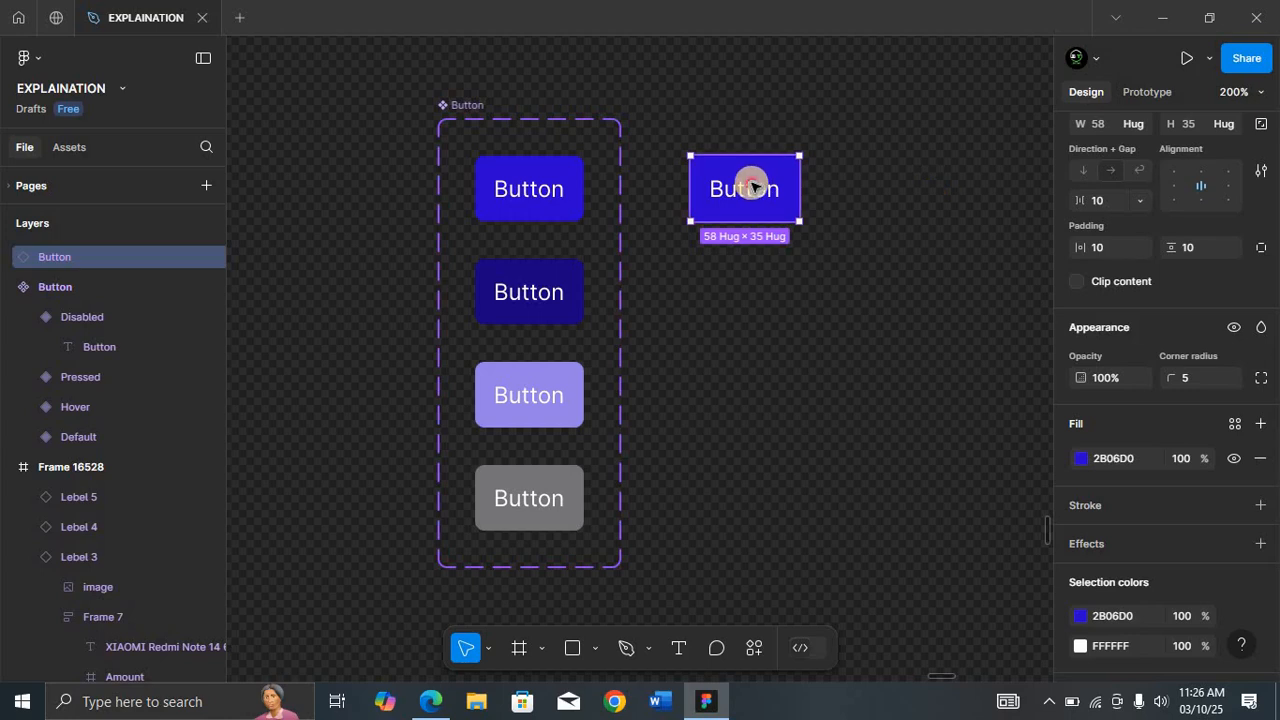
left_click_drag(746, 186, 825, 147)
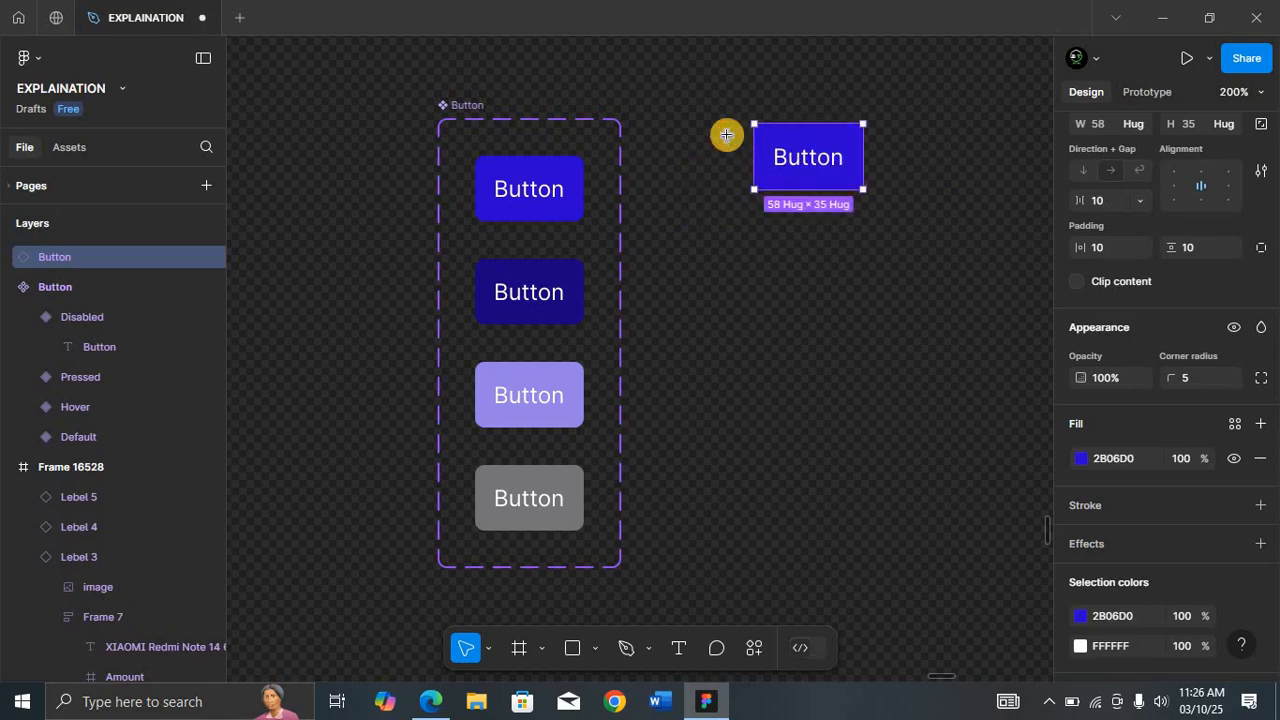
Step: Draw a frame around the Button instance
key("f")
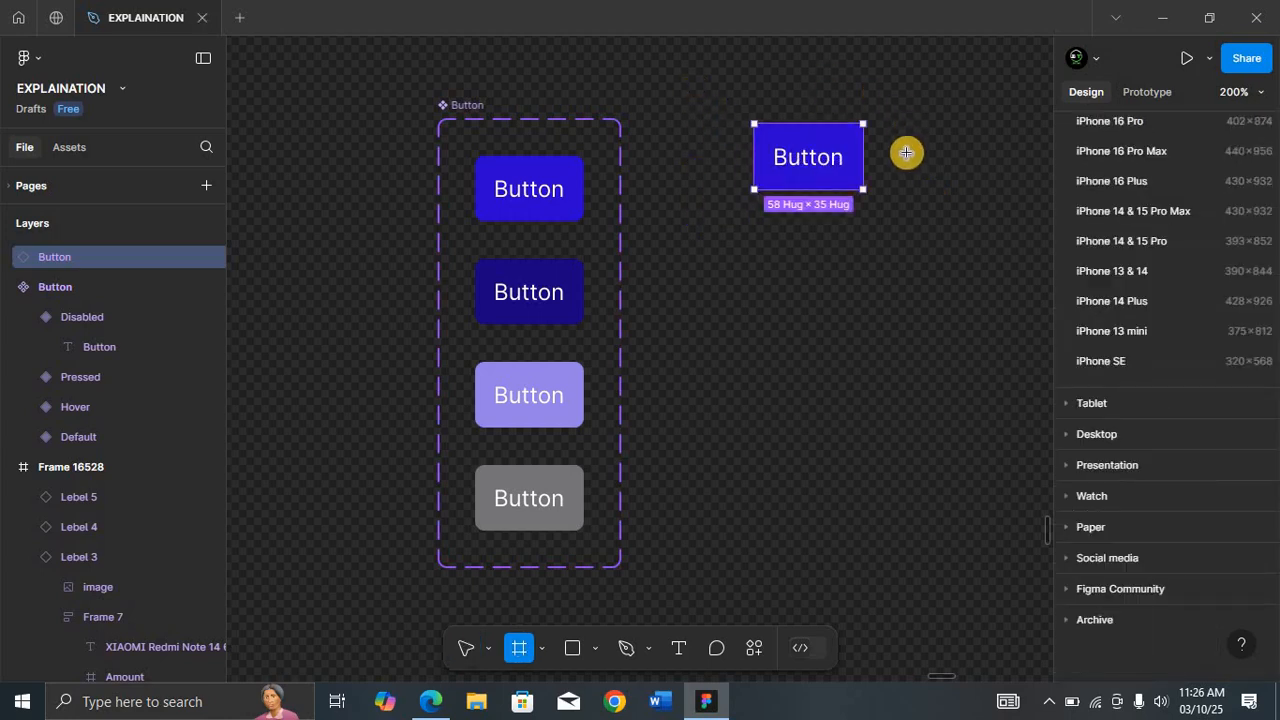
left_click_drag(906, 223, 716, 93)
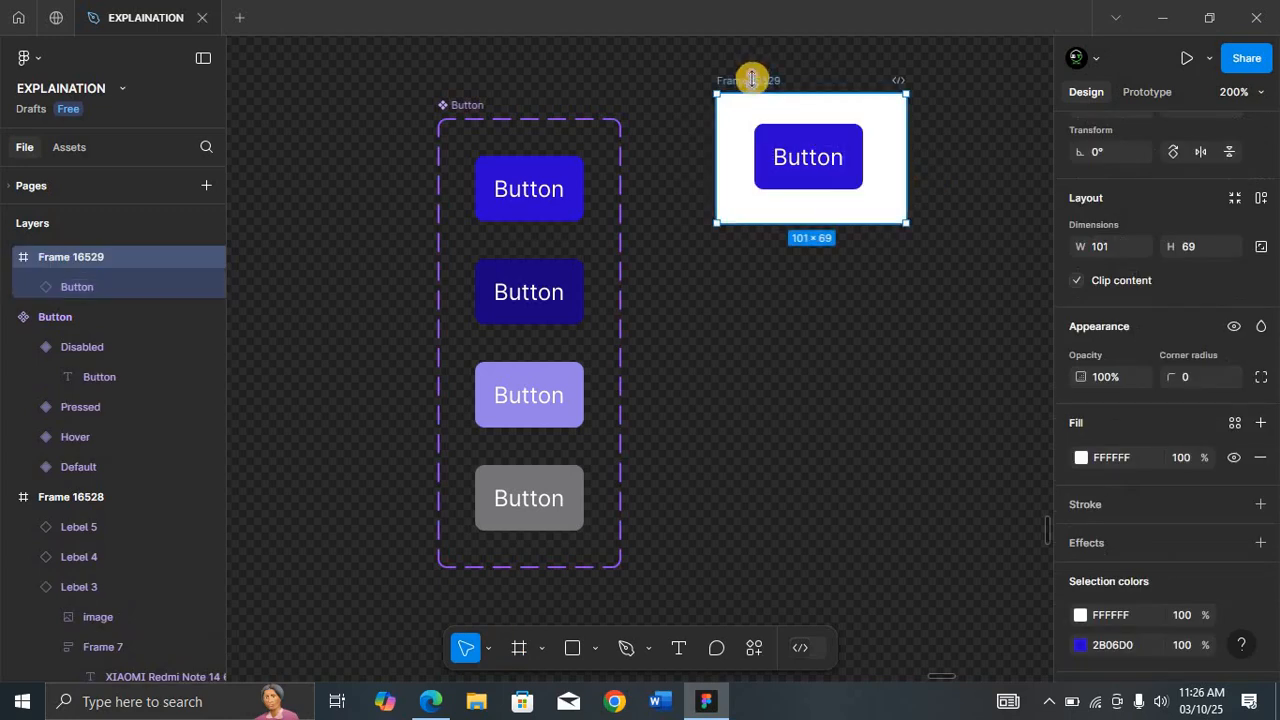
key("shift+2")
scroll(1189, 200, "up", 3)
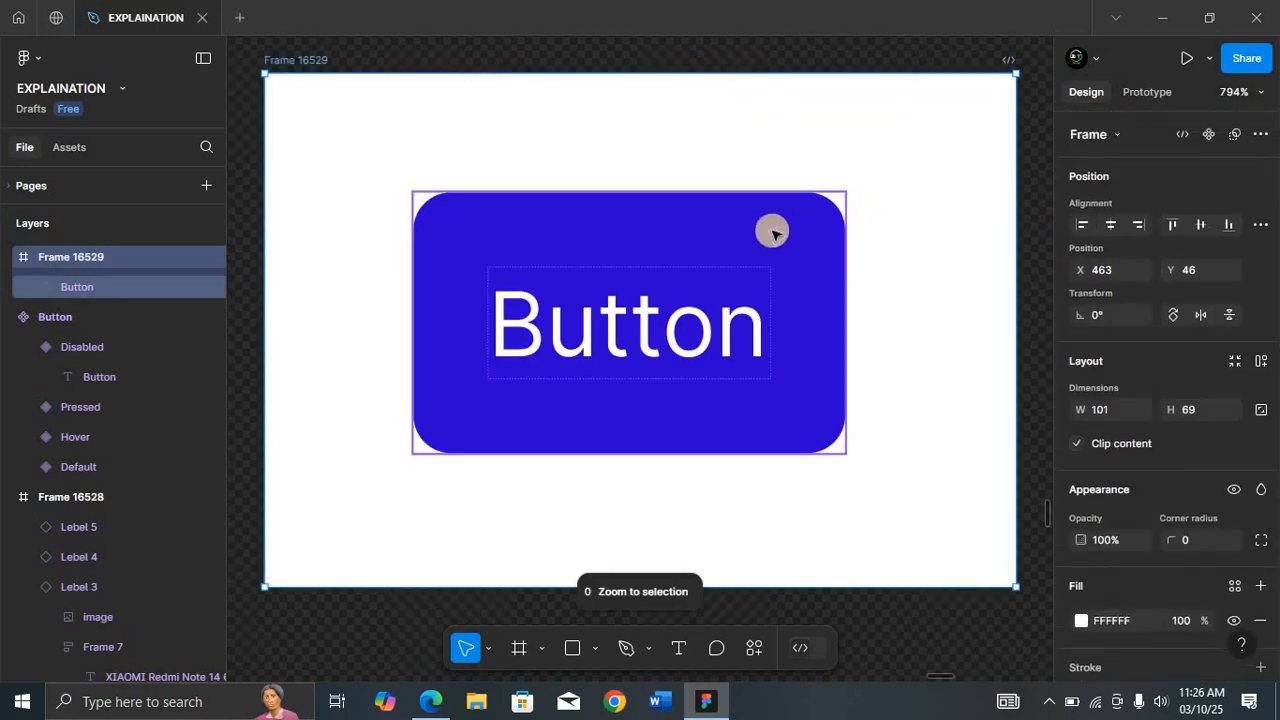
Step: Switch the instance's State through Hover, Pressed and Disabled, then back to Default
left_click(770, 232)
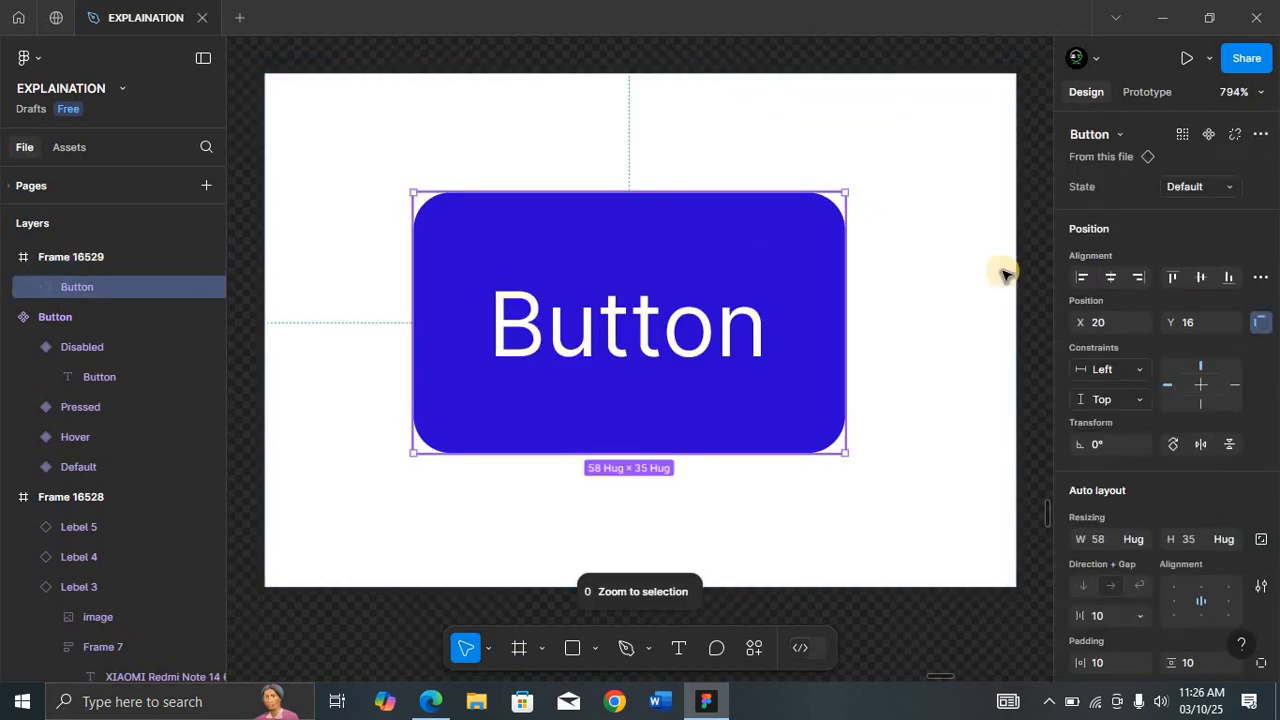
left_click(1220, 190)
left_click(1172, 206)
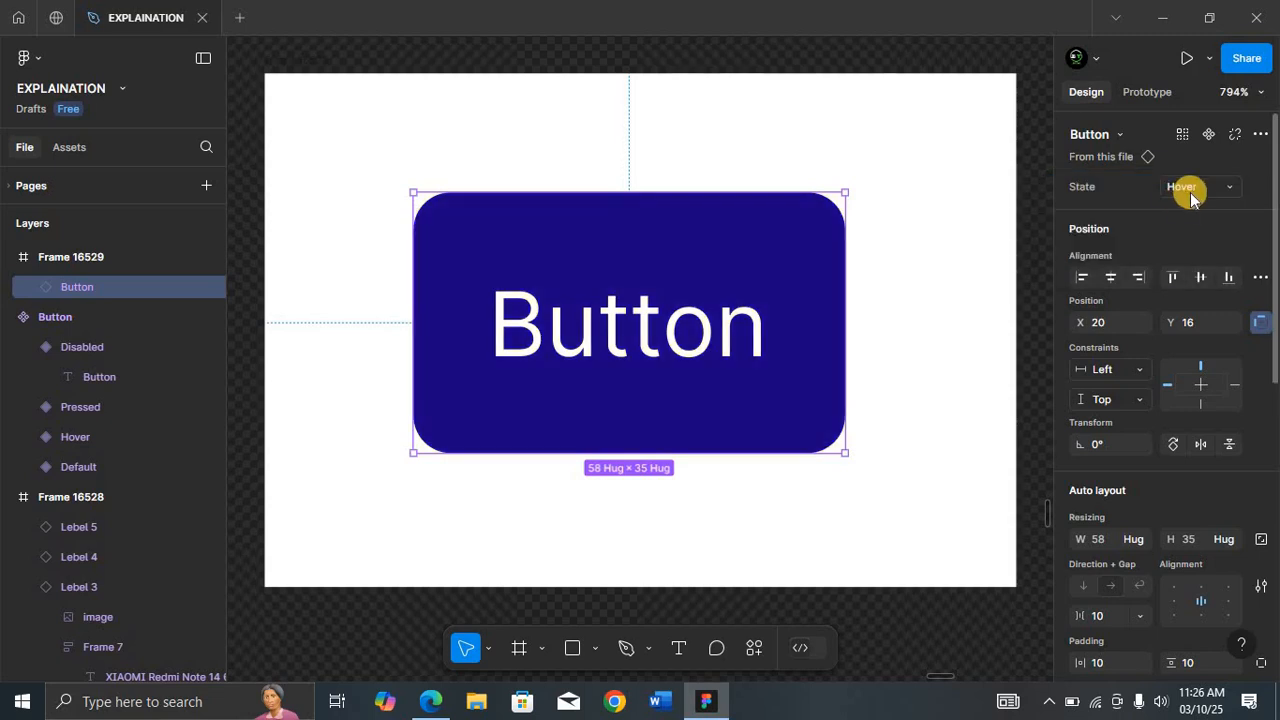
left_click(1194, 190)
left_click(1172, 210)
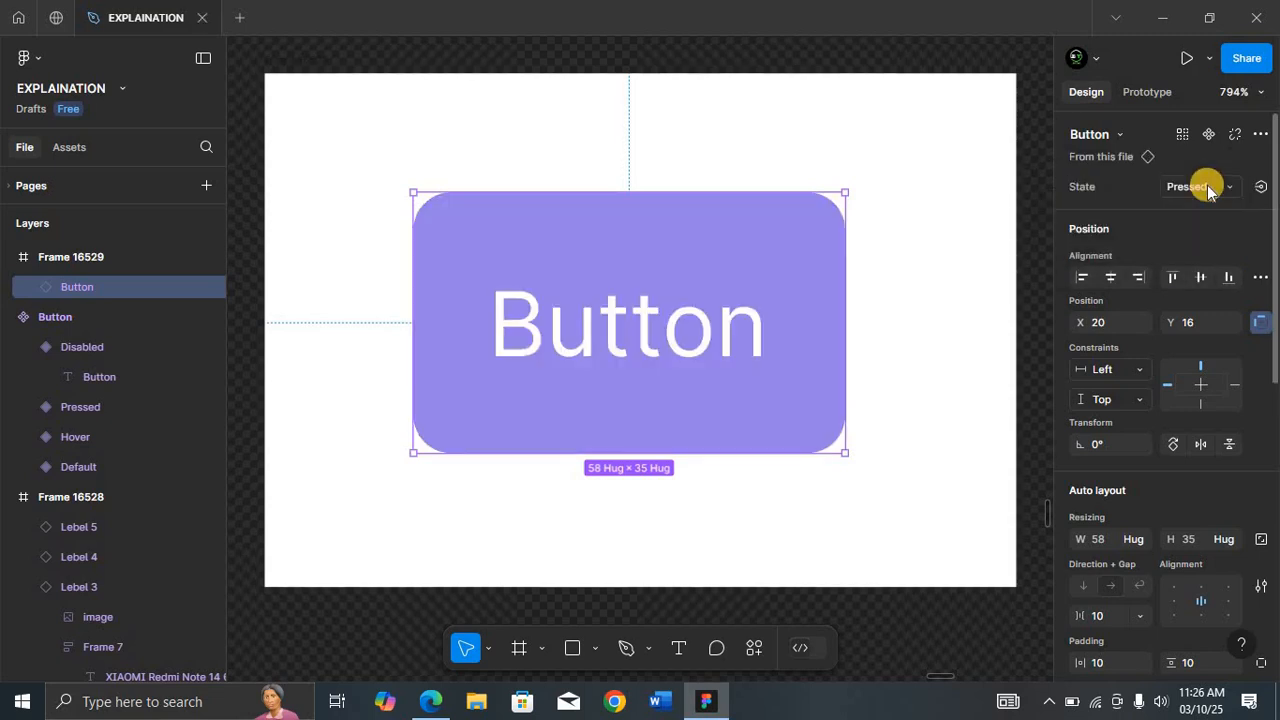
left_click(1207, 190)
left_click(1171, 209)
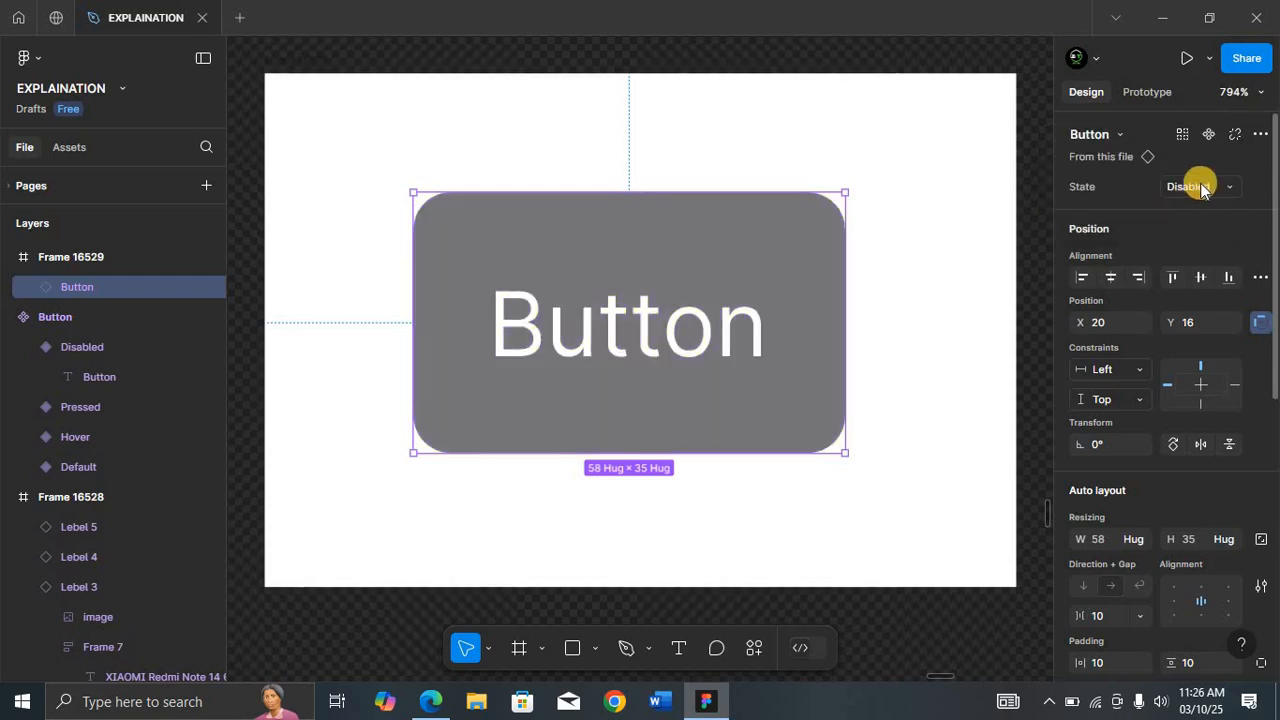
left_click(1201, 186)
left_click(1112, 116)
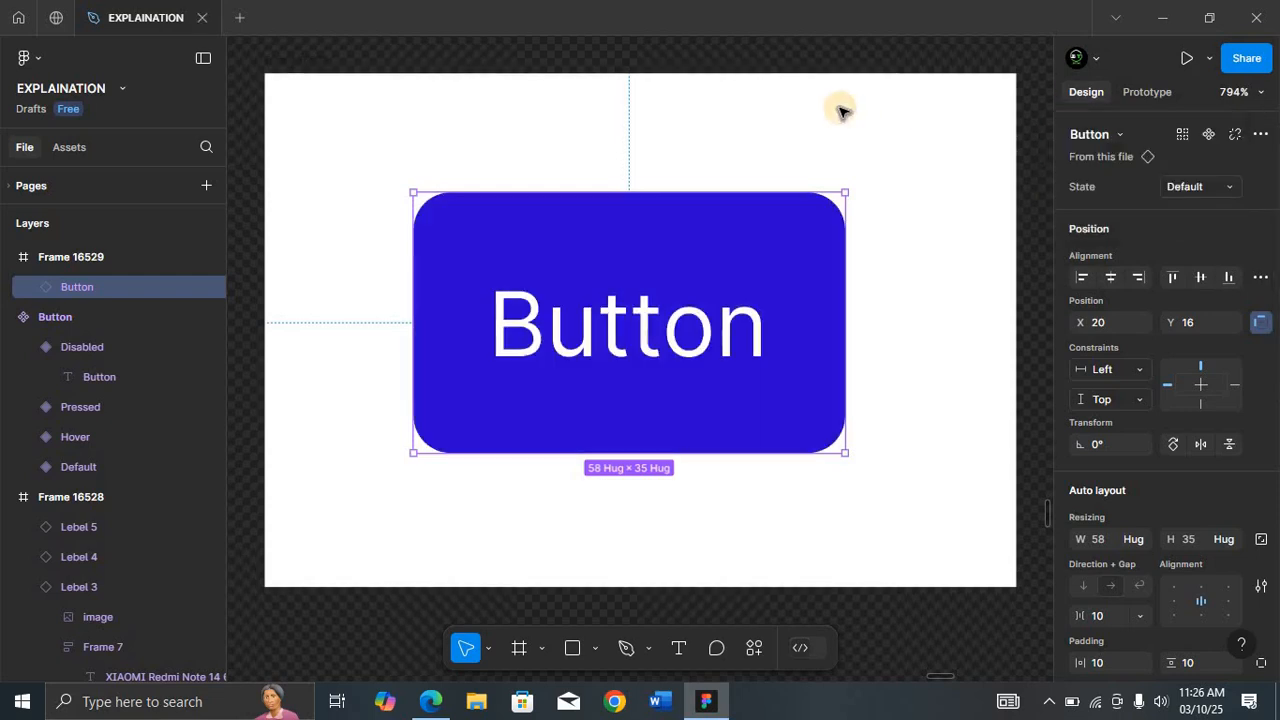
Step: Move the frame holding the instance above the component set
key("shift+0")
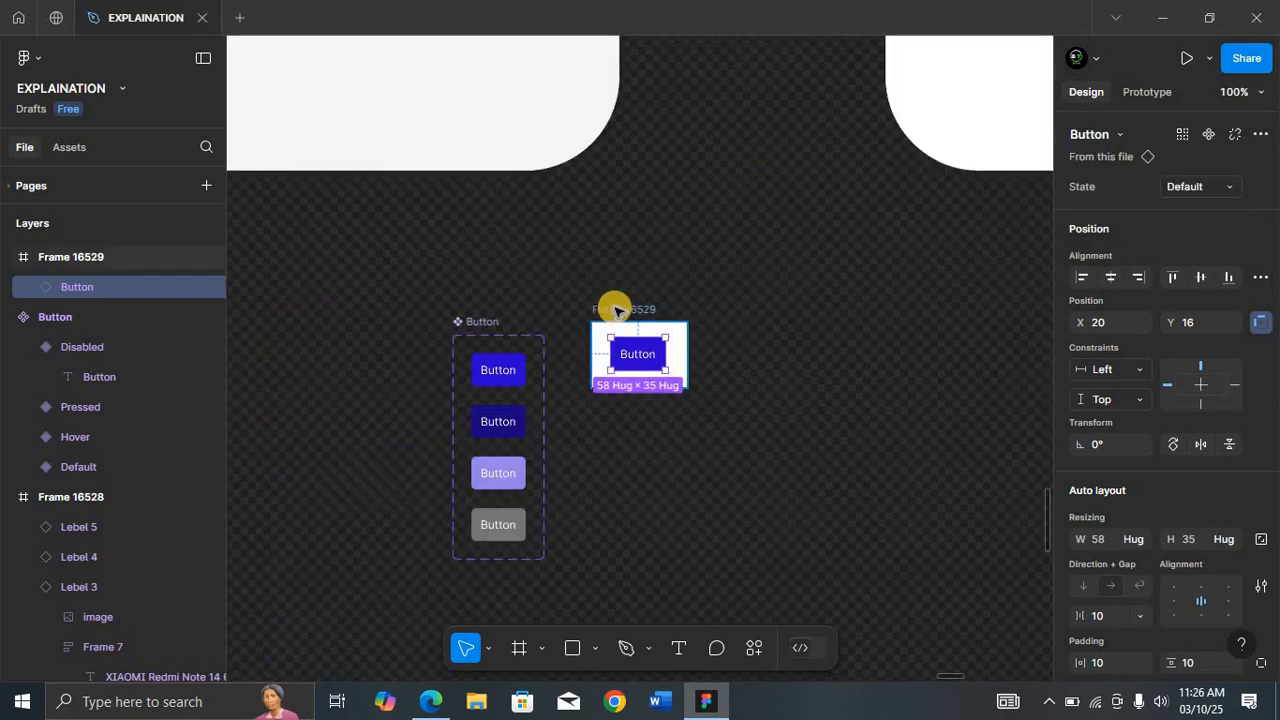
left_click_drag(612, 310, 621, 225)
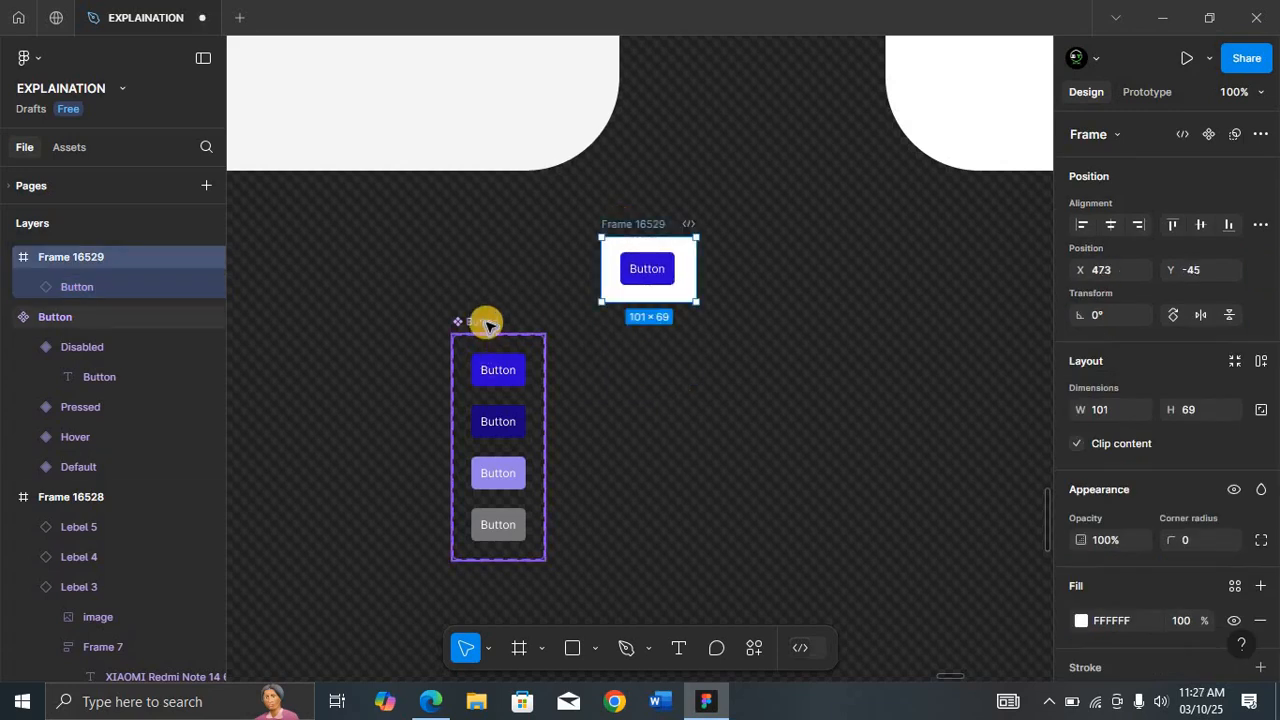
Step: Select all four Button variants inside the component set and duplicate them
left_click(487, 323)
key("shift+2")
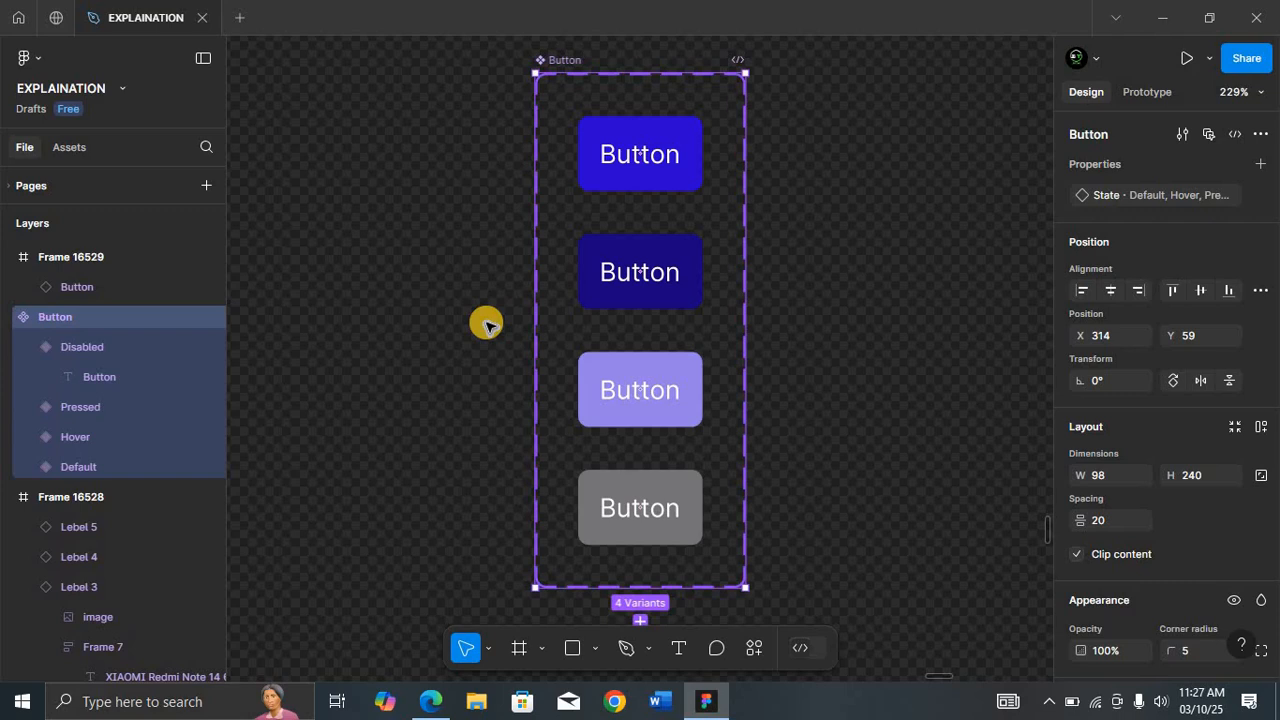
left_click(663, 153)
key("shift+0")
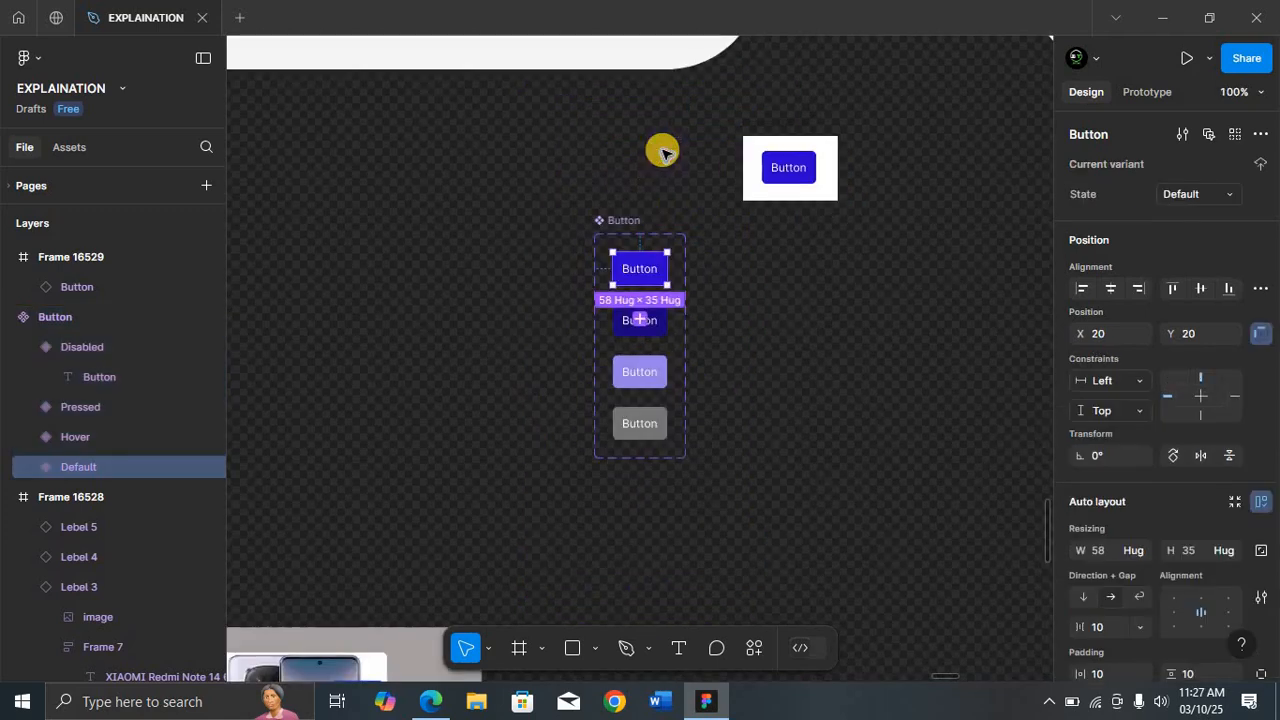
left_click(657, 331, "shift")
left_click(658, 380, "shift")
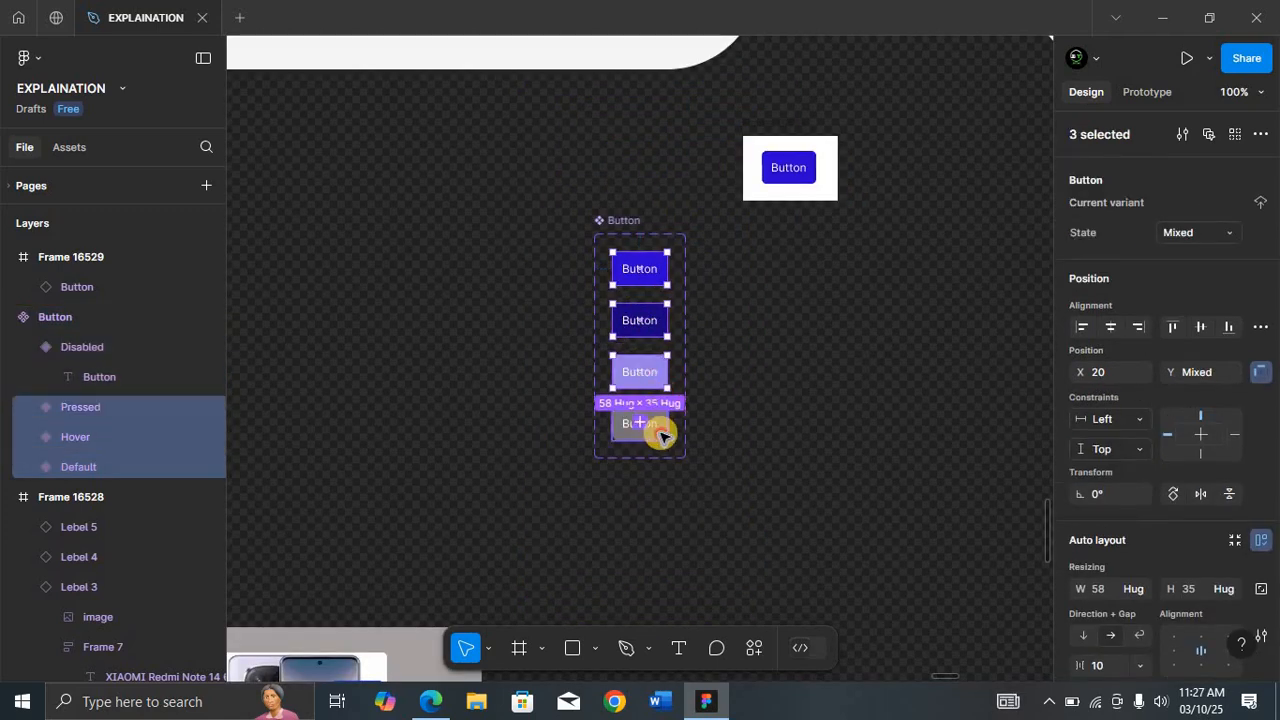
left_click(663, 433, "shift")
key("ctrl+d")
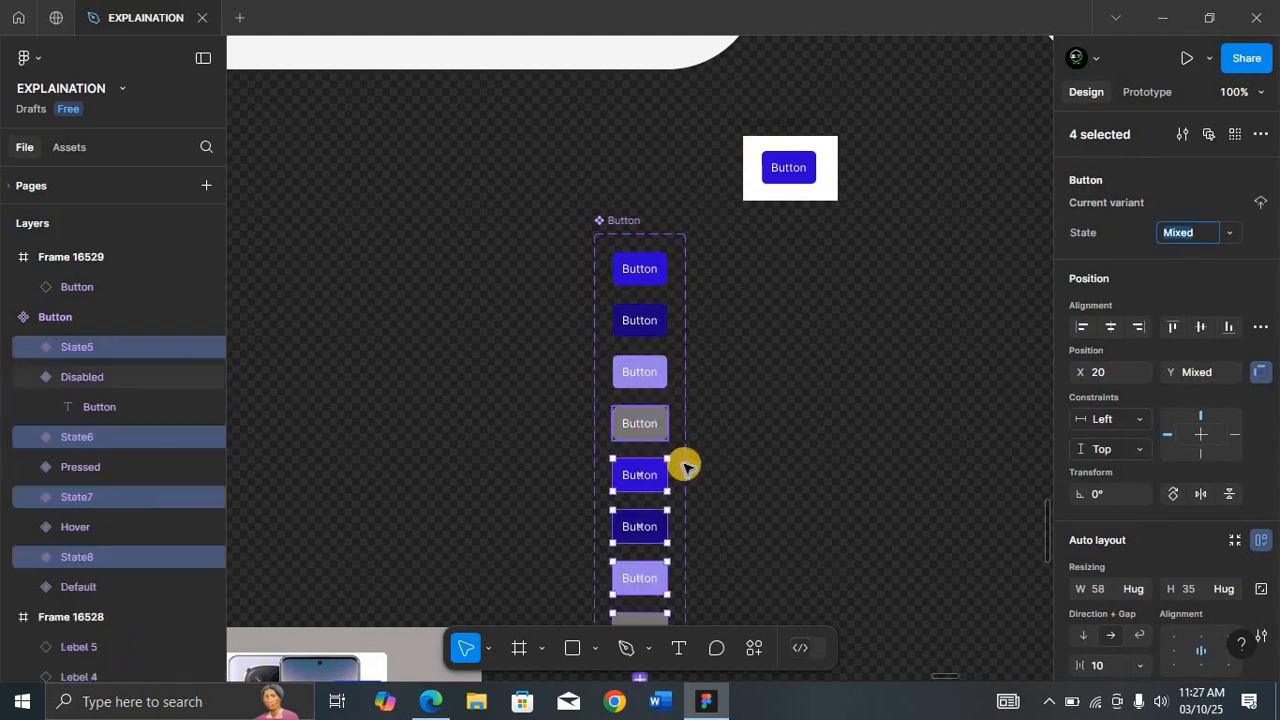
Step: Move the duplicated variants into a second column beside the originals
scroll(686, 466, "down", 2)
left_click_drag(657, 342, 714, 151)
scroll(714, 151, "up", 2)
left_click(630, 120)
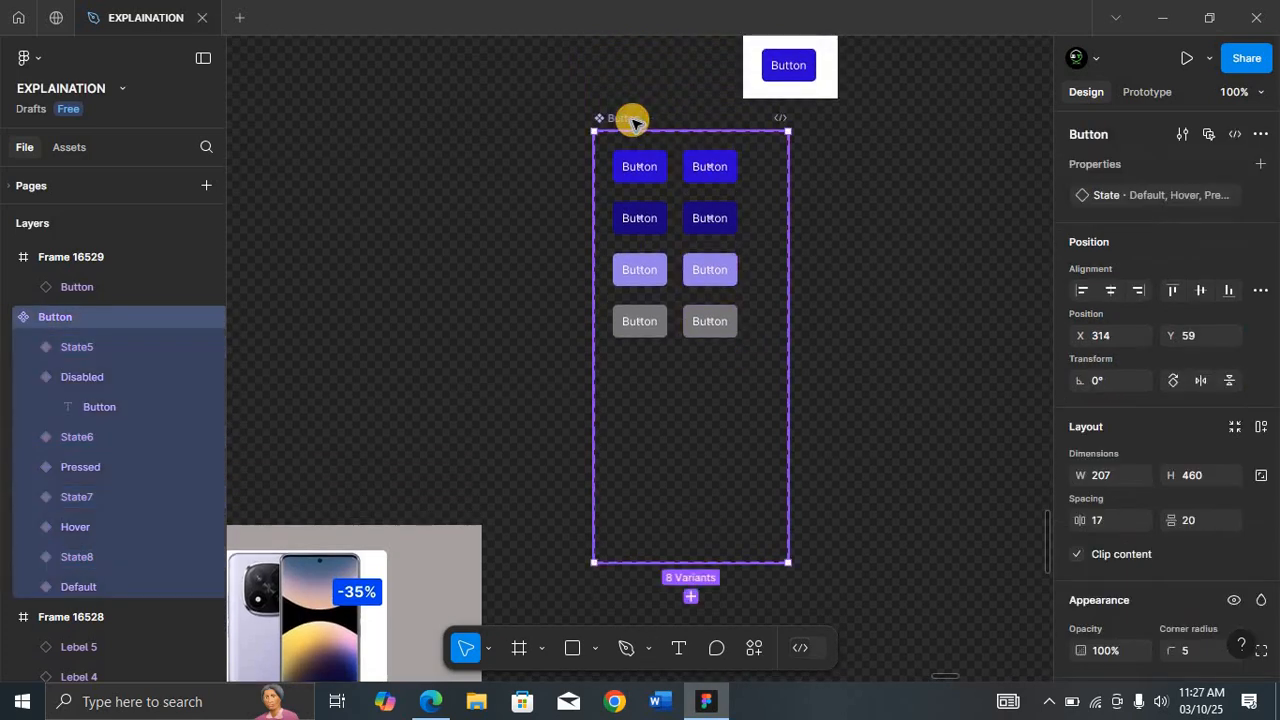
Step: Drag the Facebook outline icon into the top duplicated variant, before its Button text
key("shift+2")
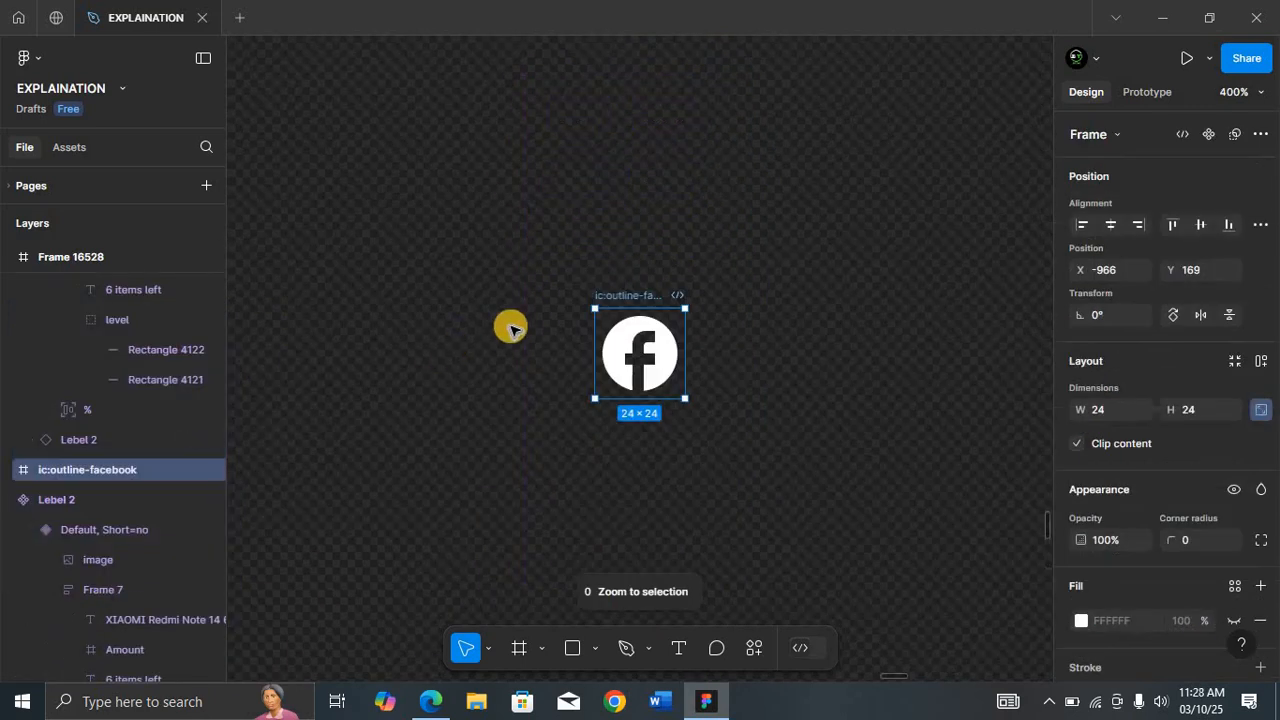
key("shift+0")
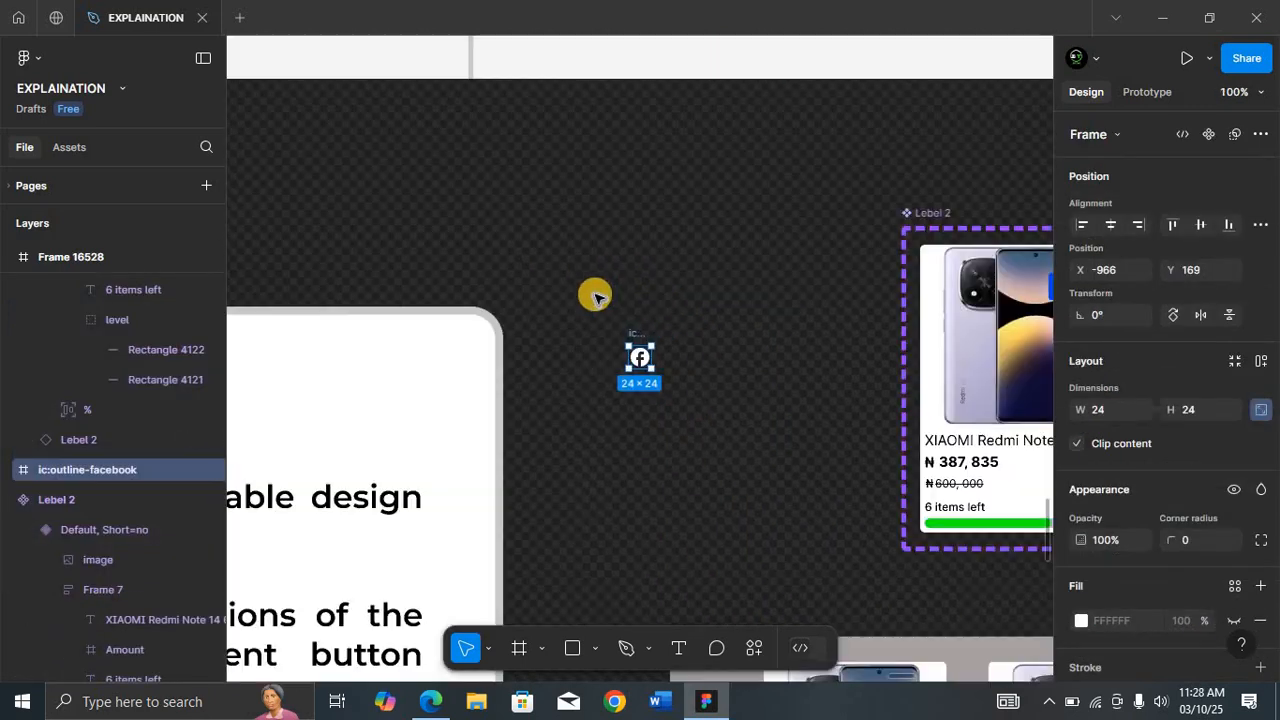
left_click_drag(638, 340, 247, 229)
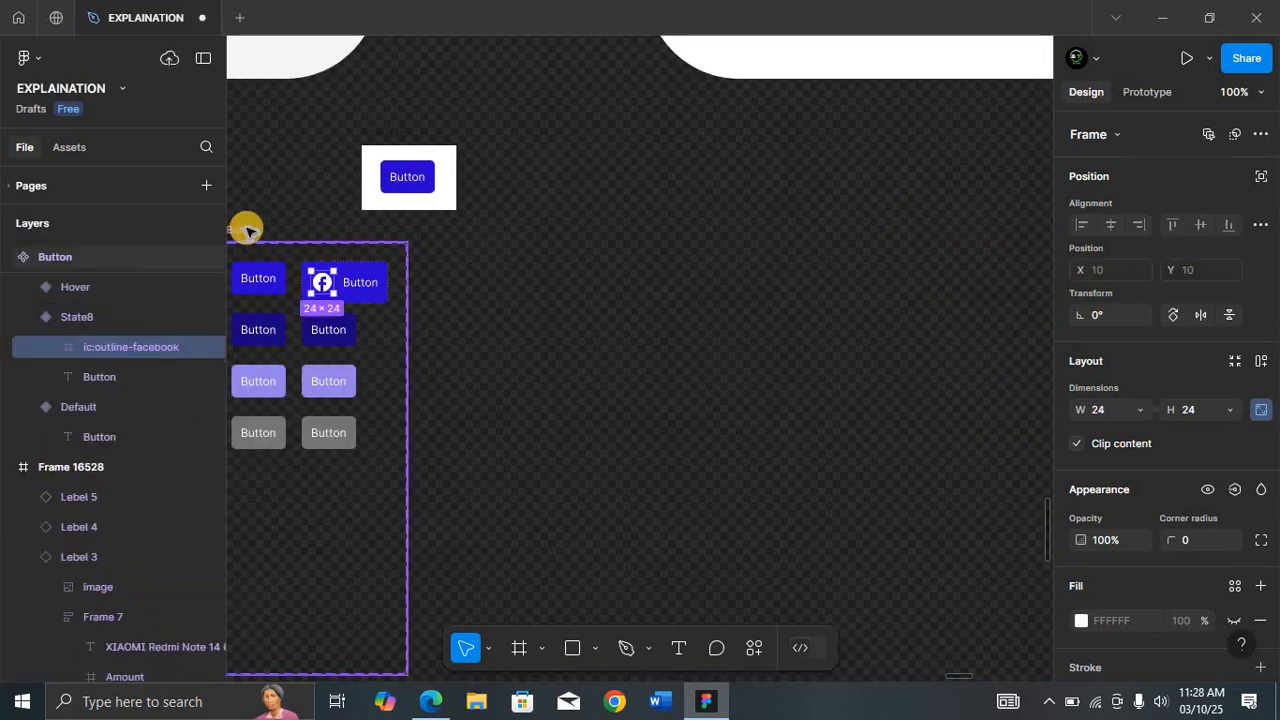
left_click(247, 229)
key("shift+2")
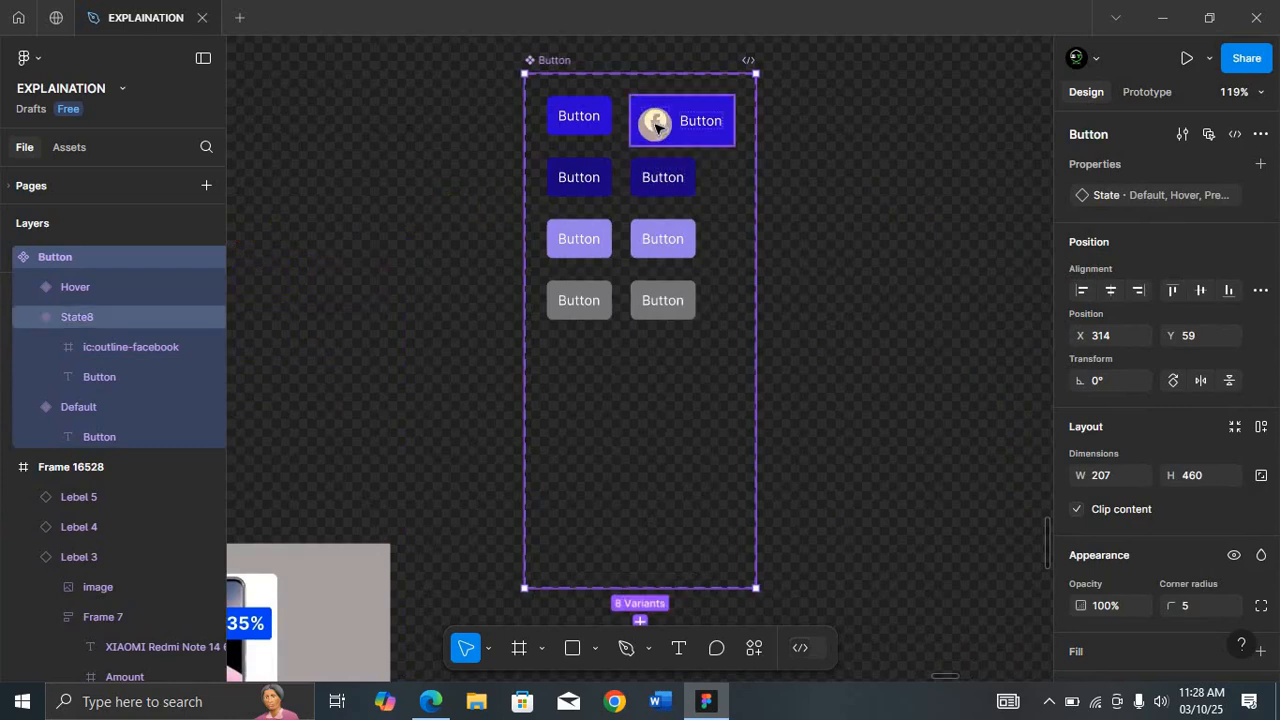
left_click(133, 349)
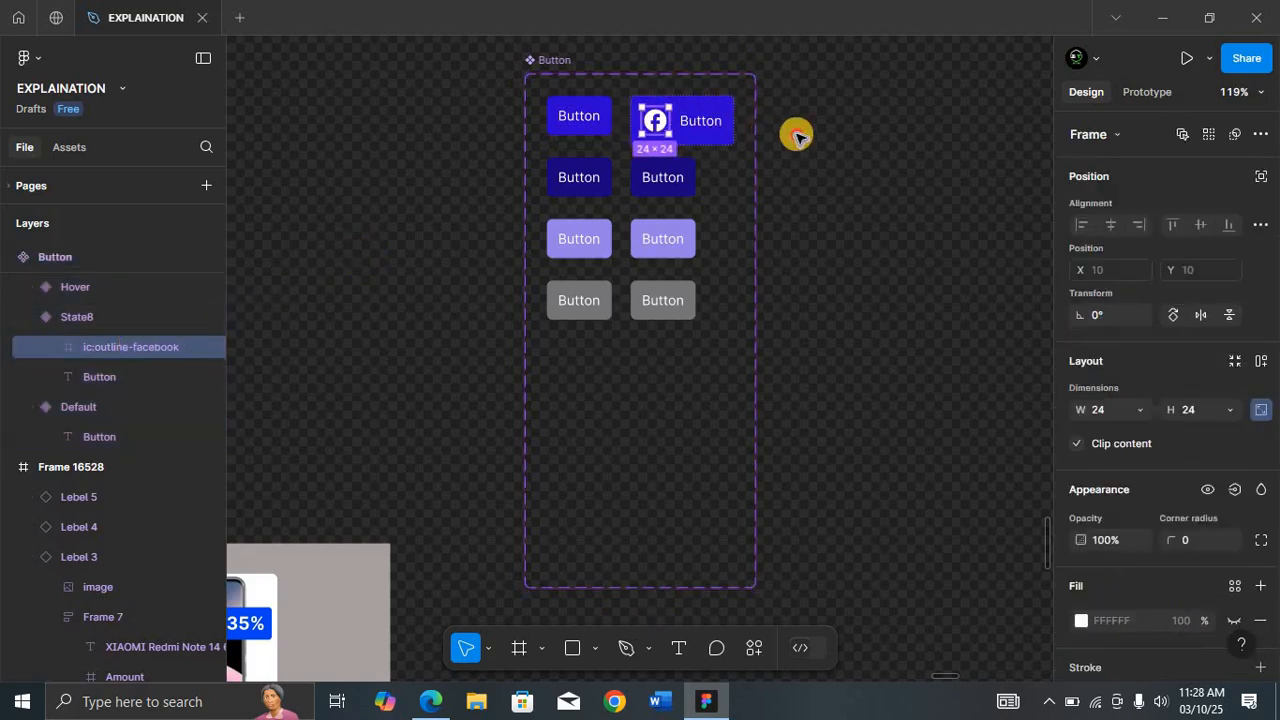
Step: Move the Facebook icon out of the top duplicated variant and back in before its Button text
left_click_drag(655, 120, 815, 140)
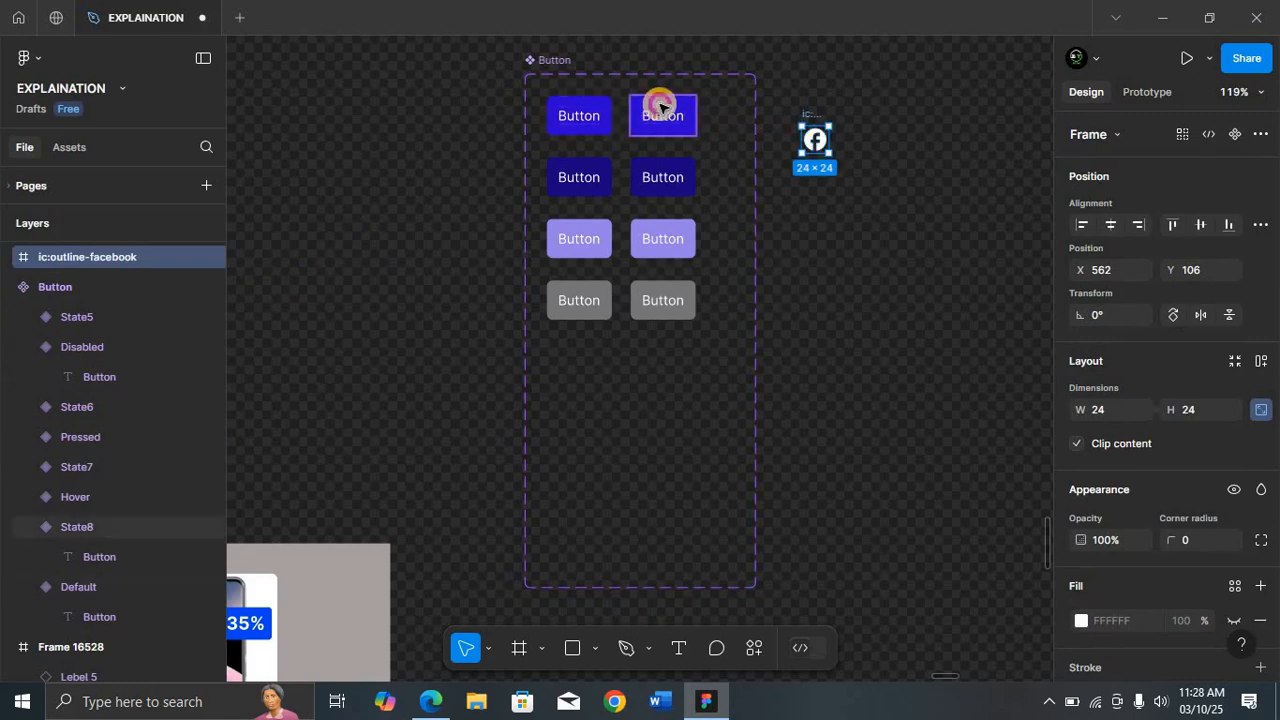
left_click(660, 107)
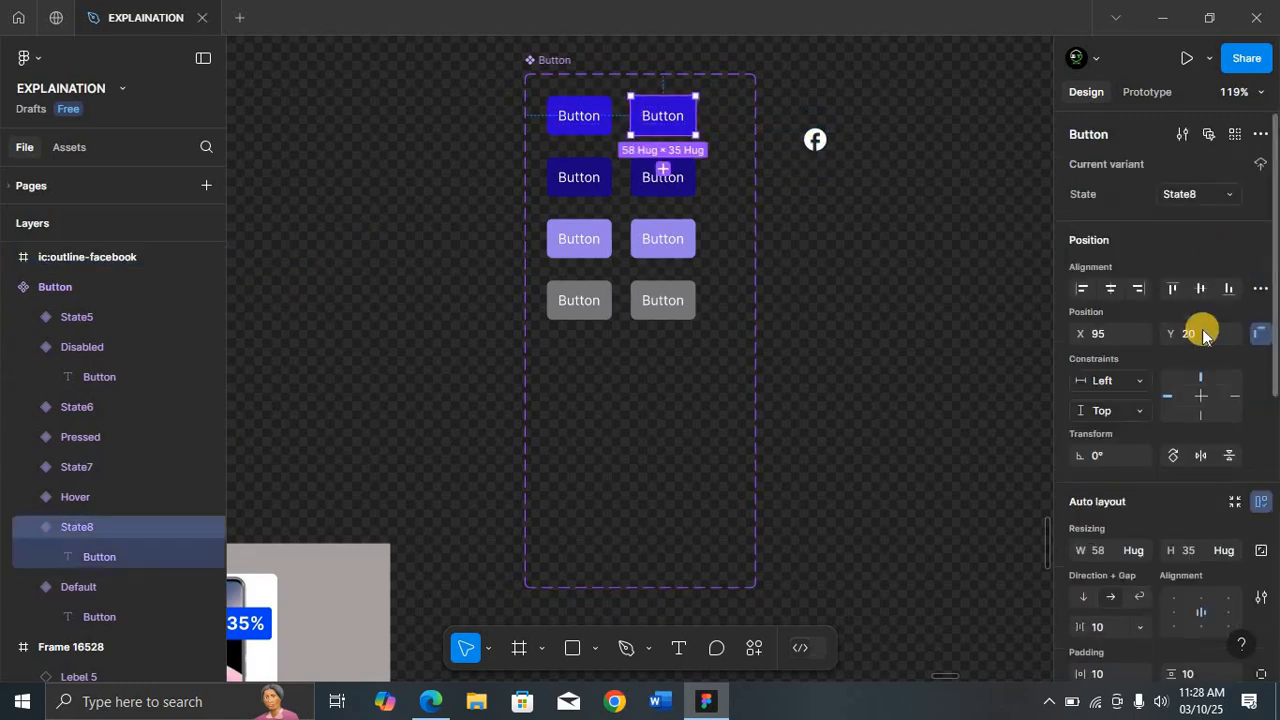
scroll(1203, 335, "down", 2)
scroll(1203, 335, "down", 3)
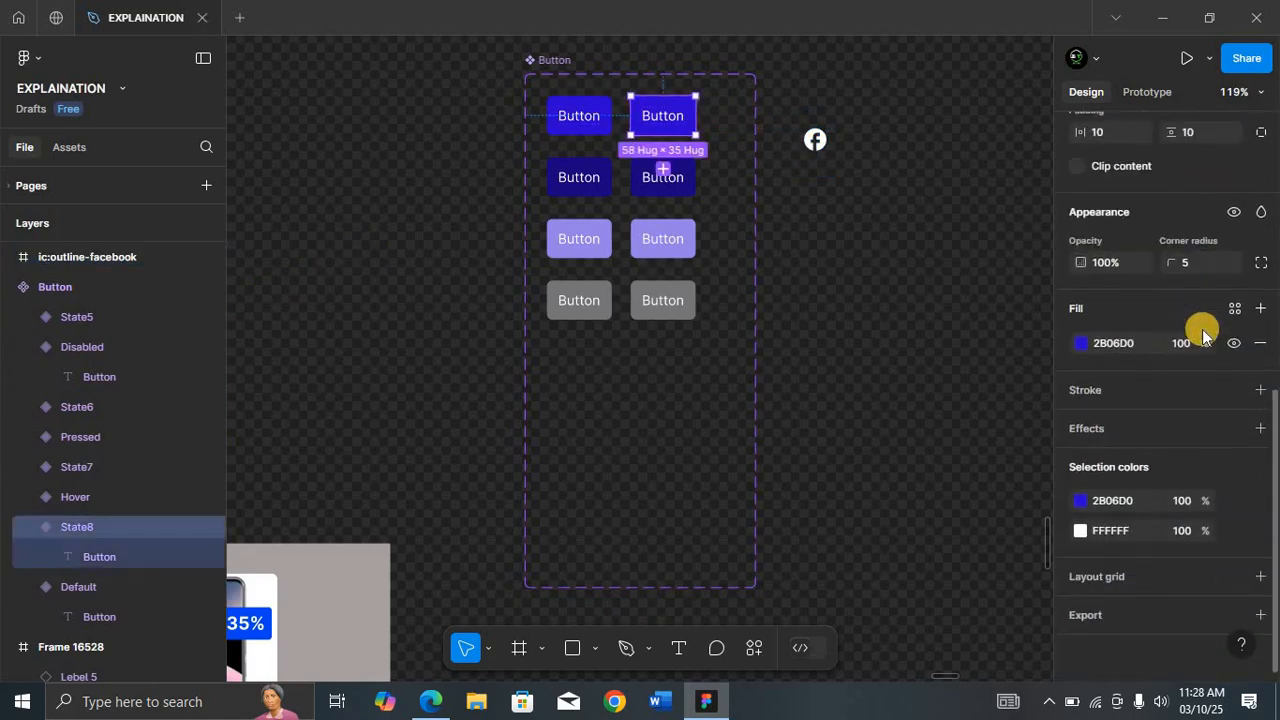
scroll(1203, 335, "up", 4)
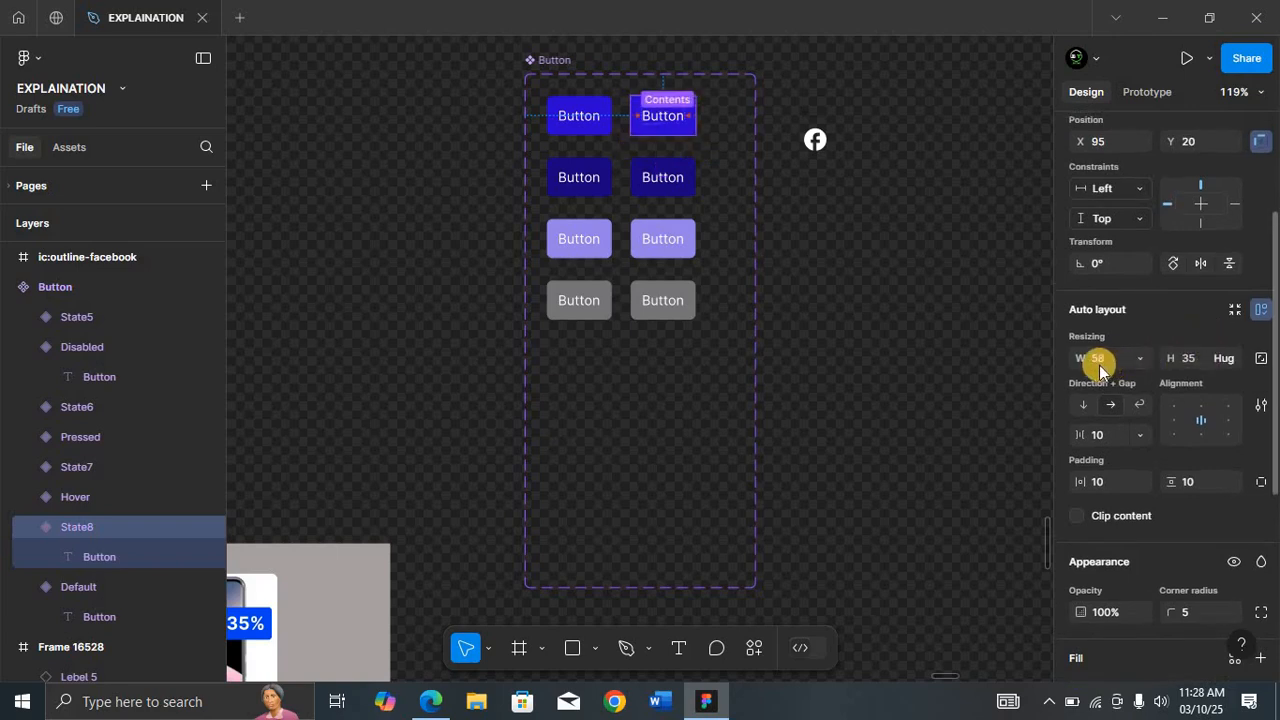
left_click(1230, 362)
left_click(816, 168)
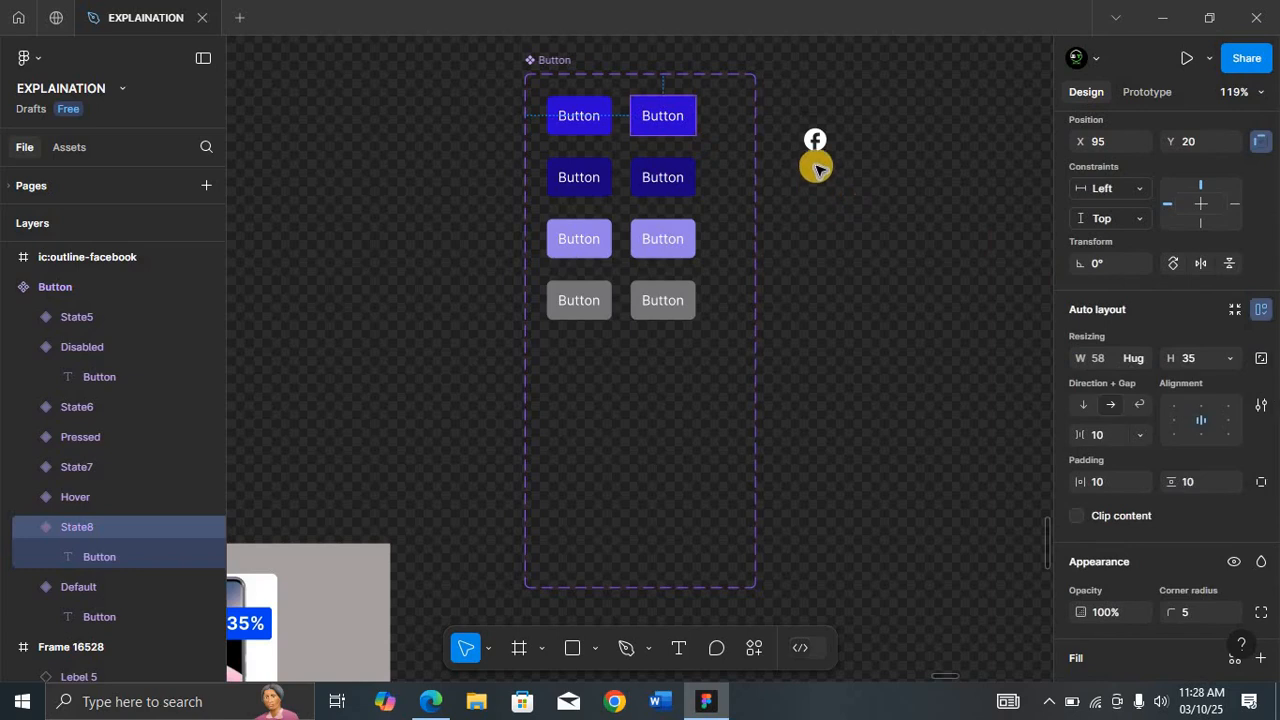
left_click(817, 149)
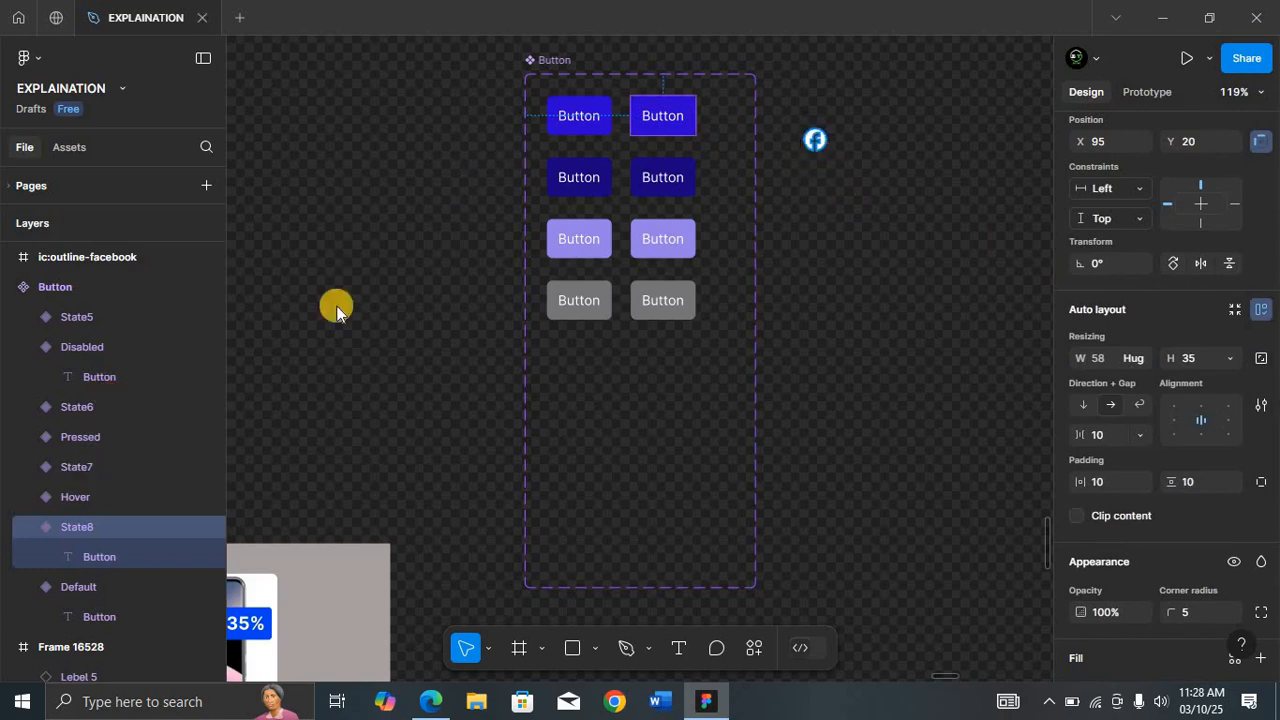
scroll(83, 320, "up", 2)
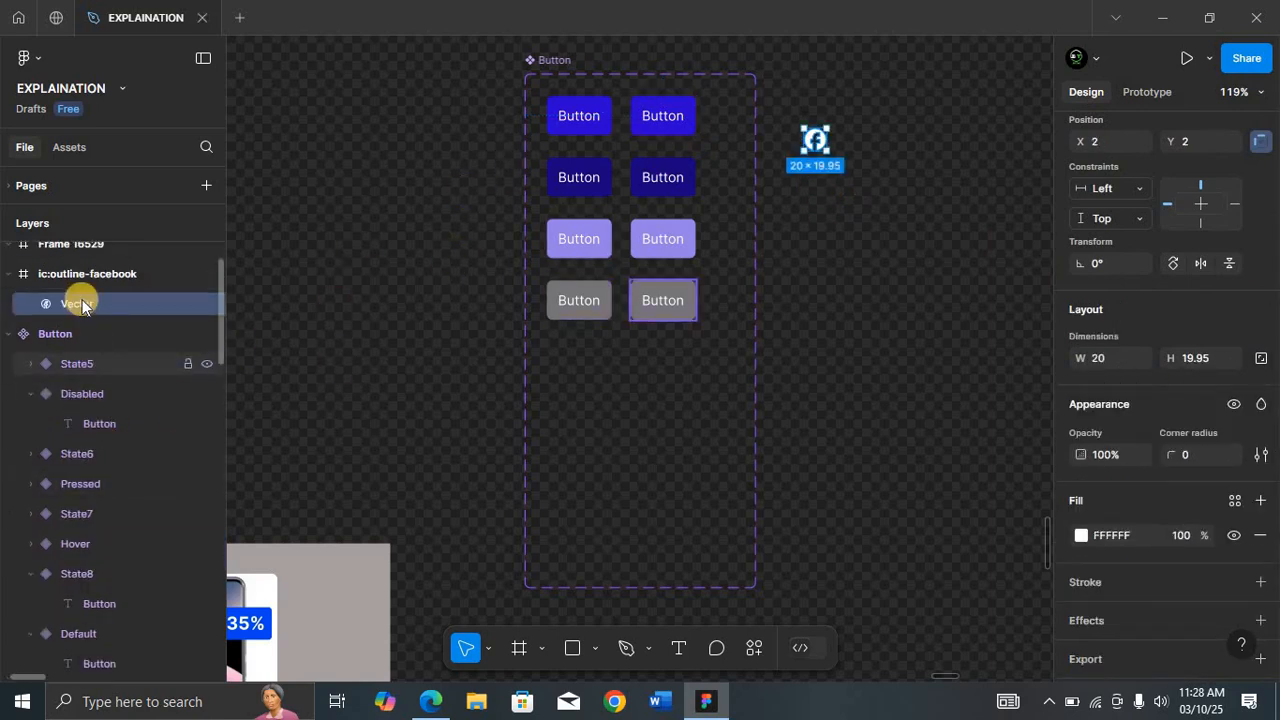
left_click(200, 302)
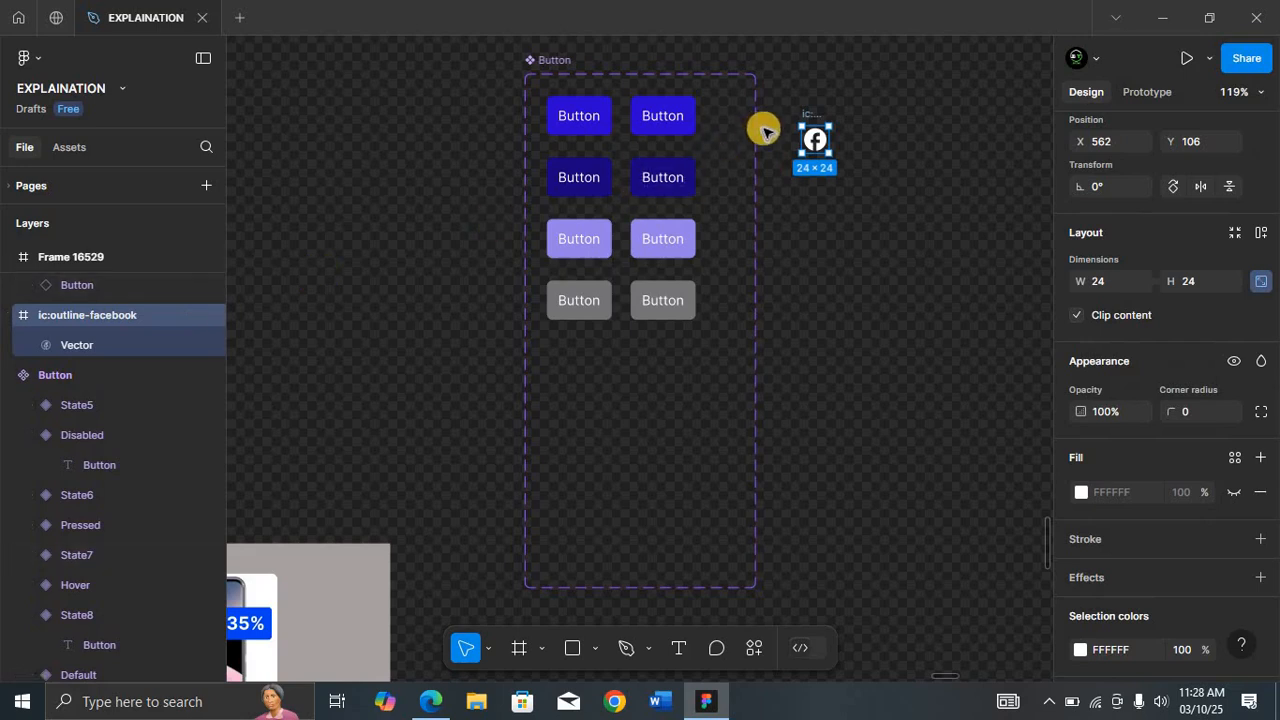
left_click_drag(806, 120, 636, 115)
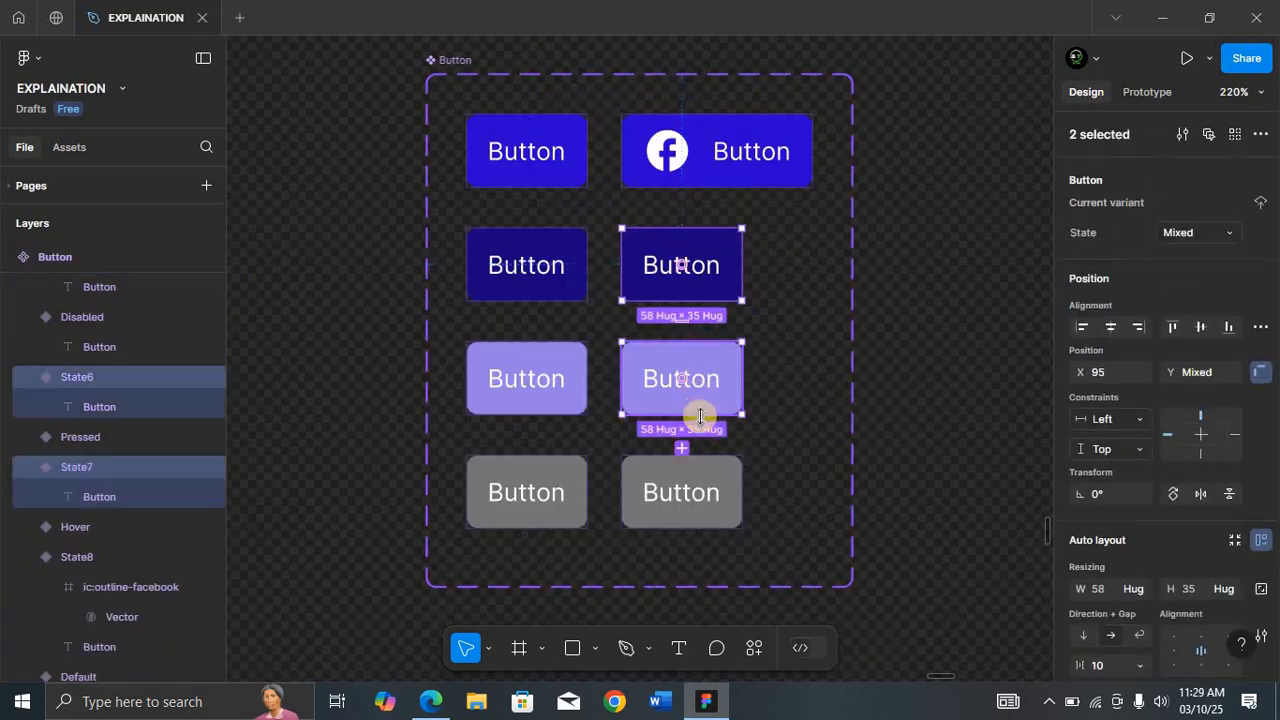
Step: Set the three lower duplicated variants to a fixed height and paste the Facebook icon before their Button text
left_click(704, 489, "shift")
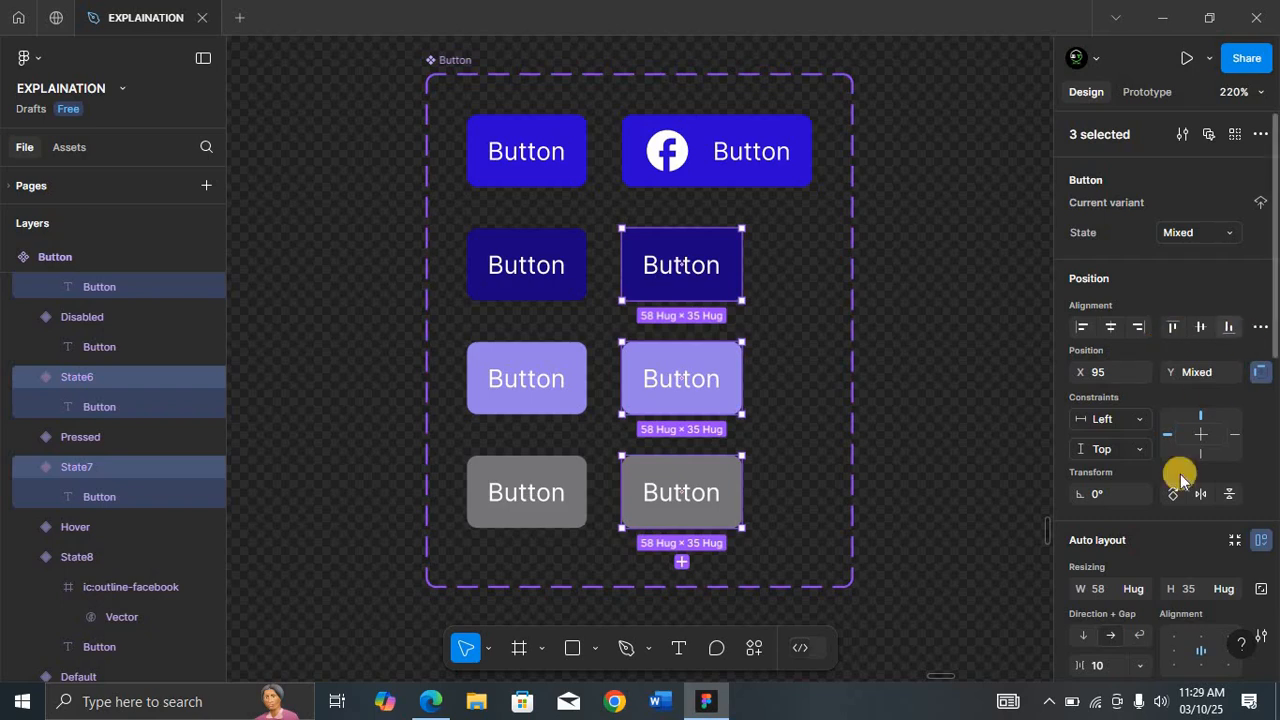
left_click(1224, 590)
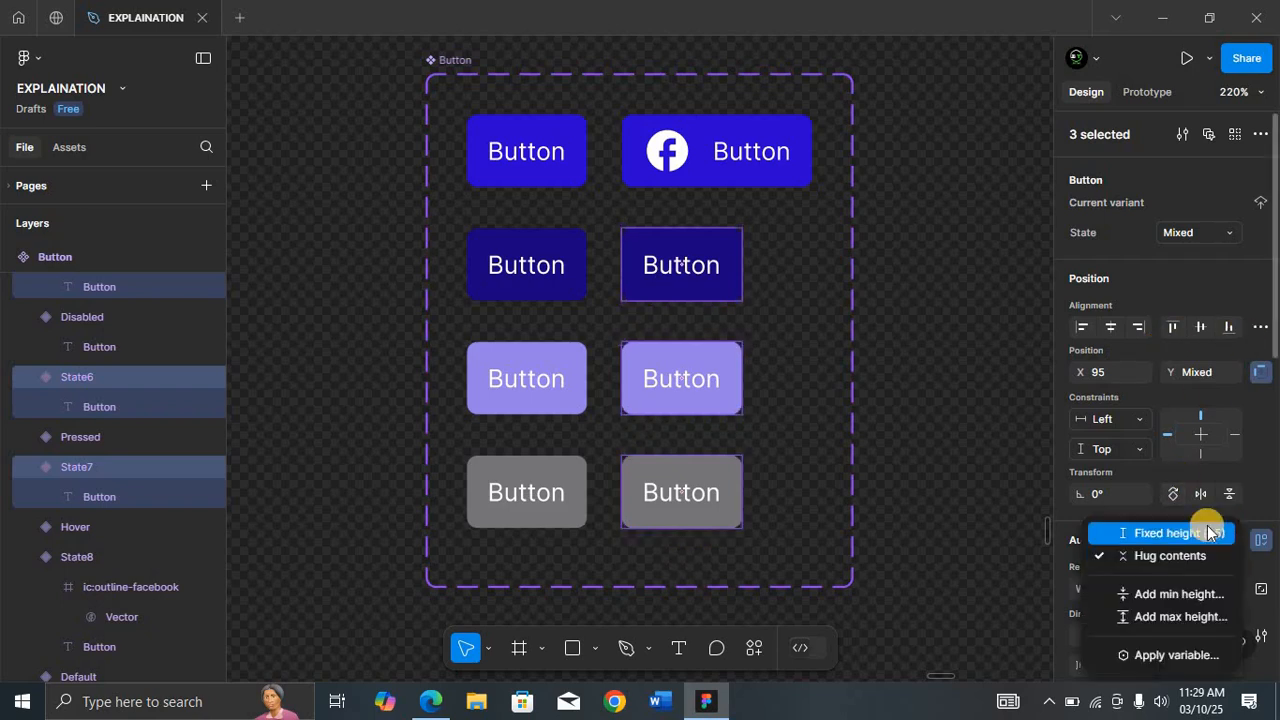
left_click(1206, 532)
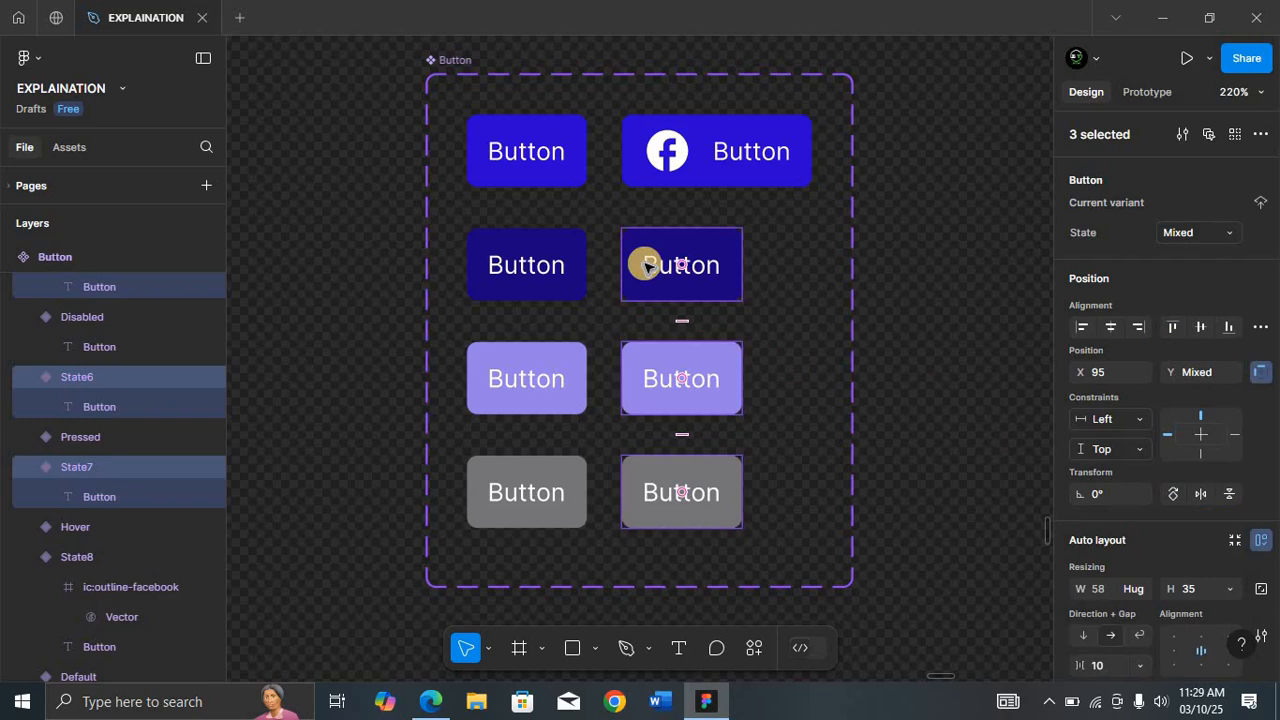
key("ctrl+v")
key("Left")
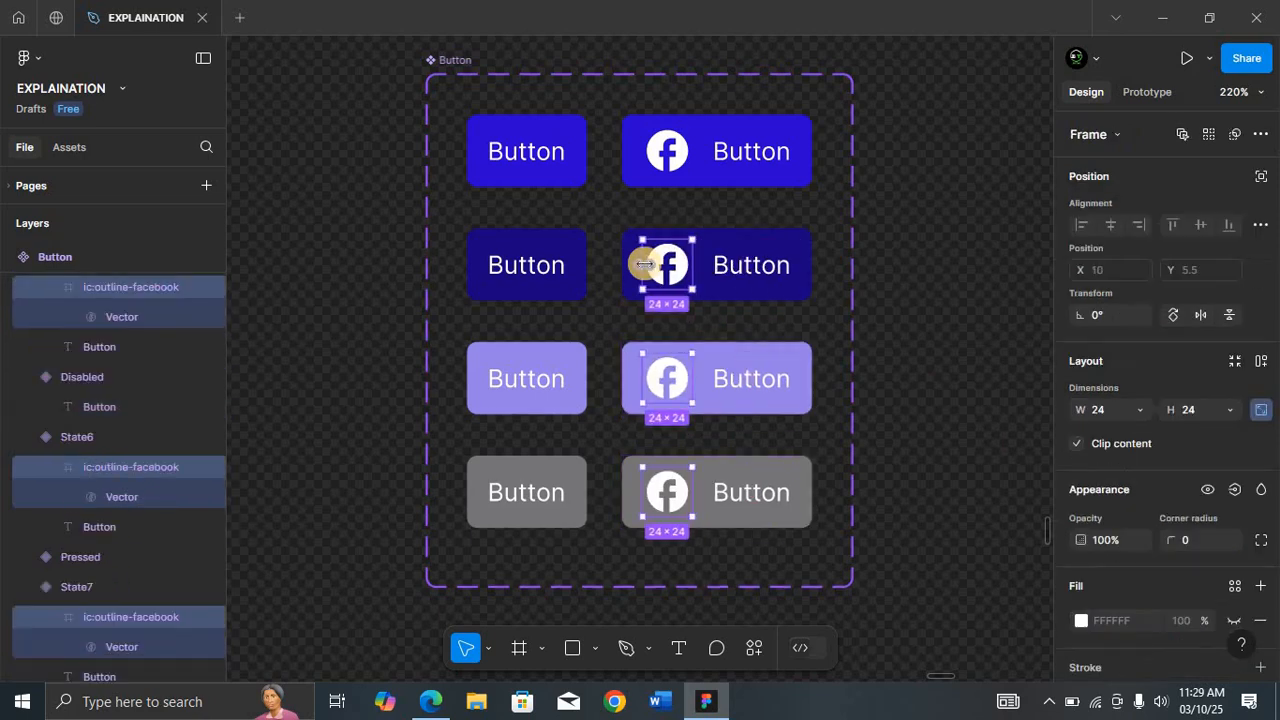
Step: Add a new variant property named With Icon with the value true to the Button component set
left_click(455, 62)
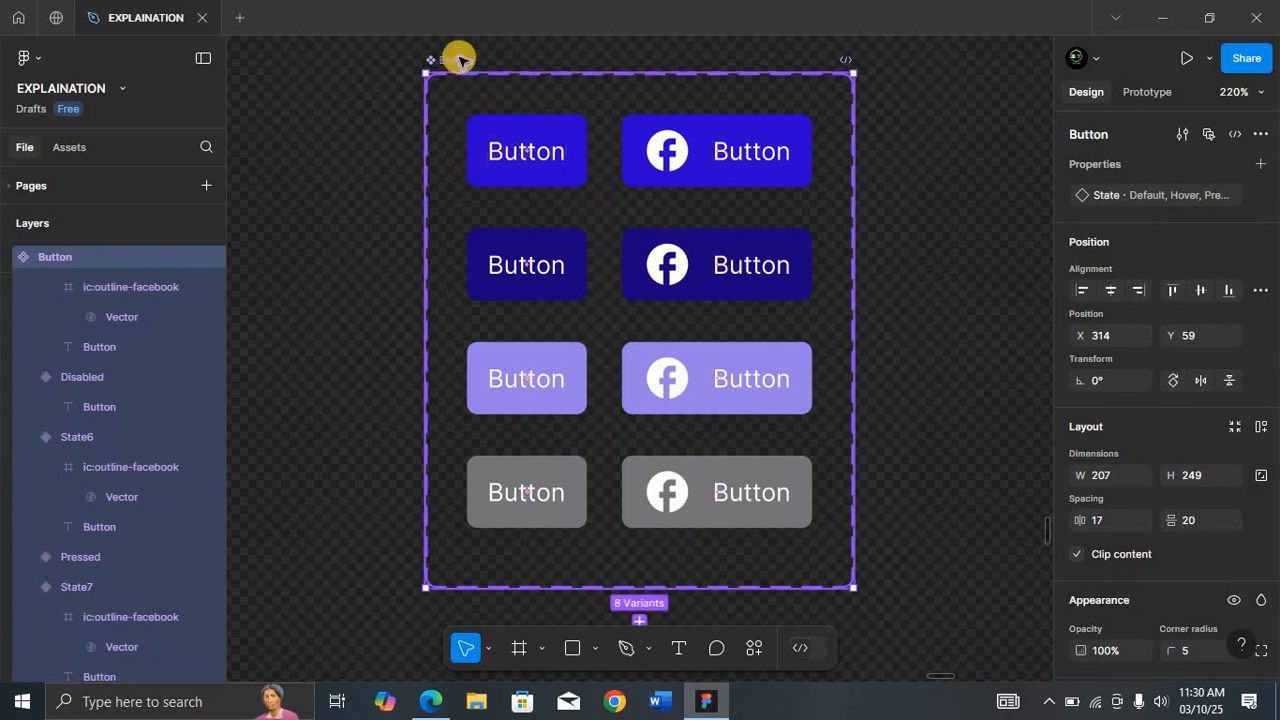
left_click(1262, 164)
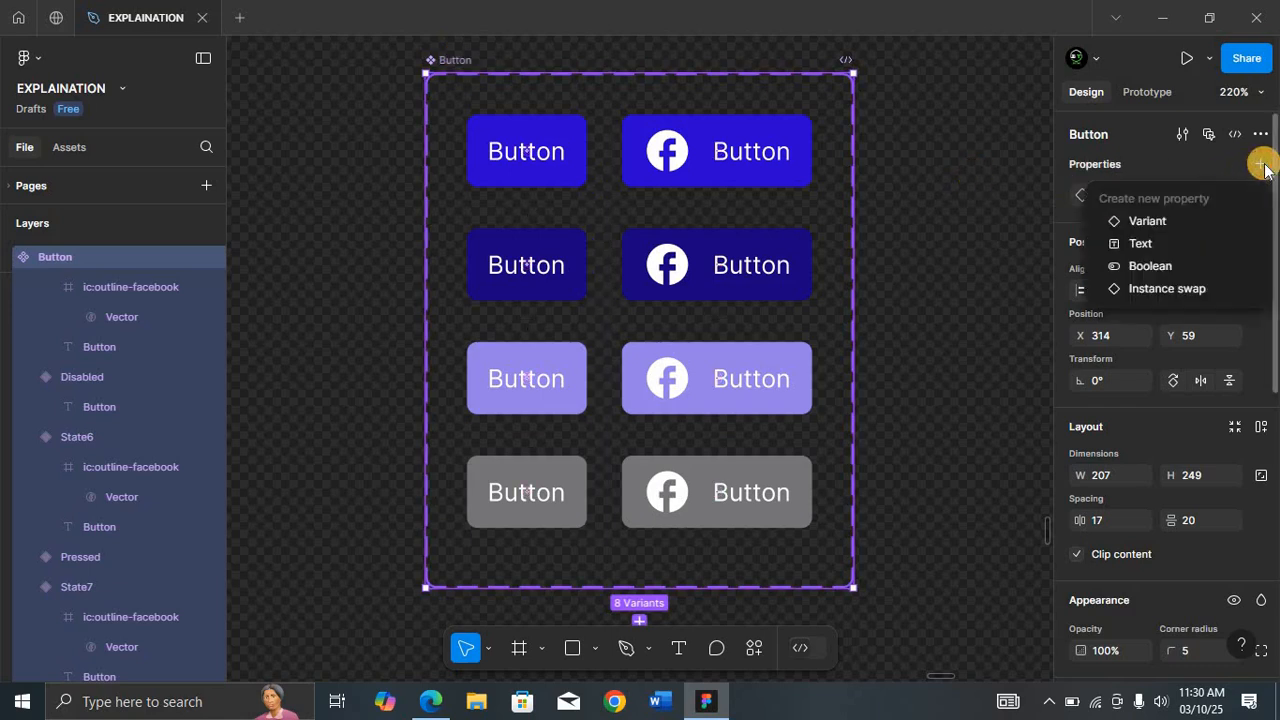
left_click(1178, 221)
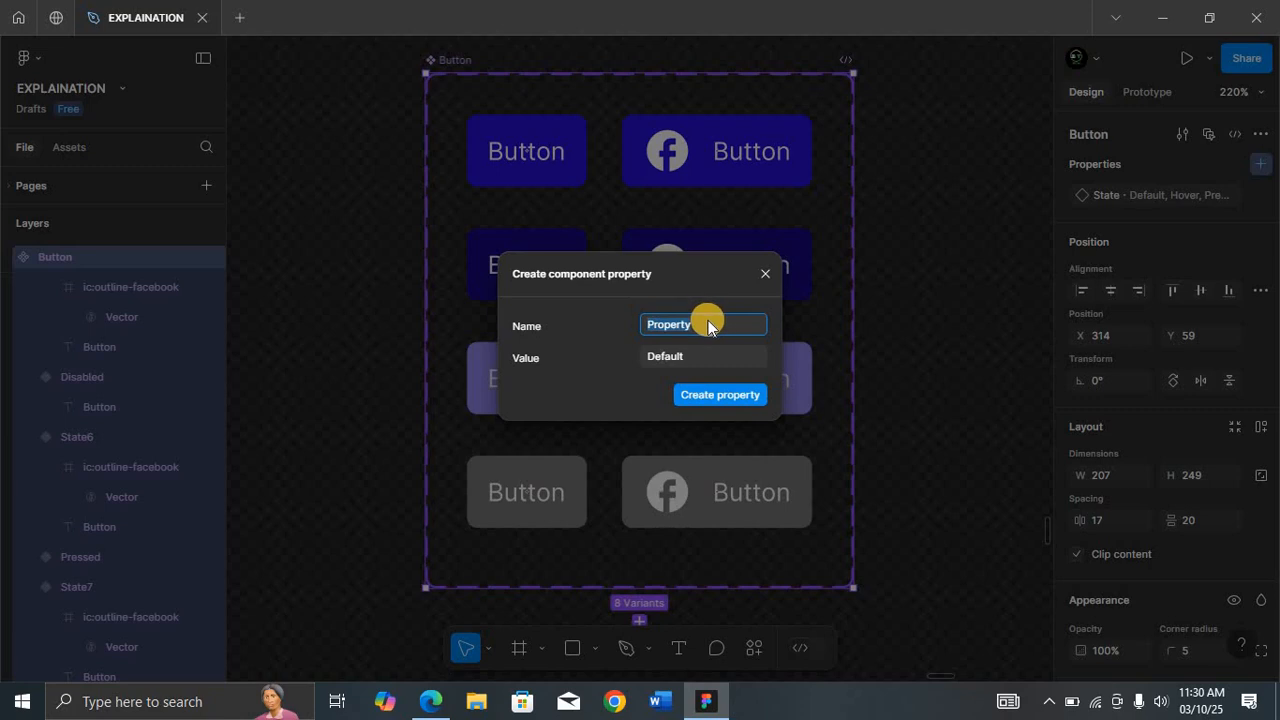
type("With Icon")
left_click(704, 355)
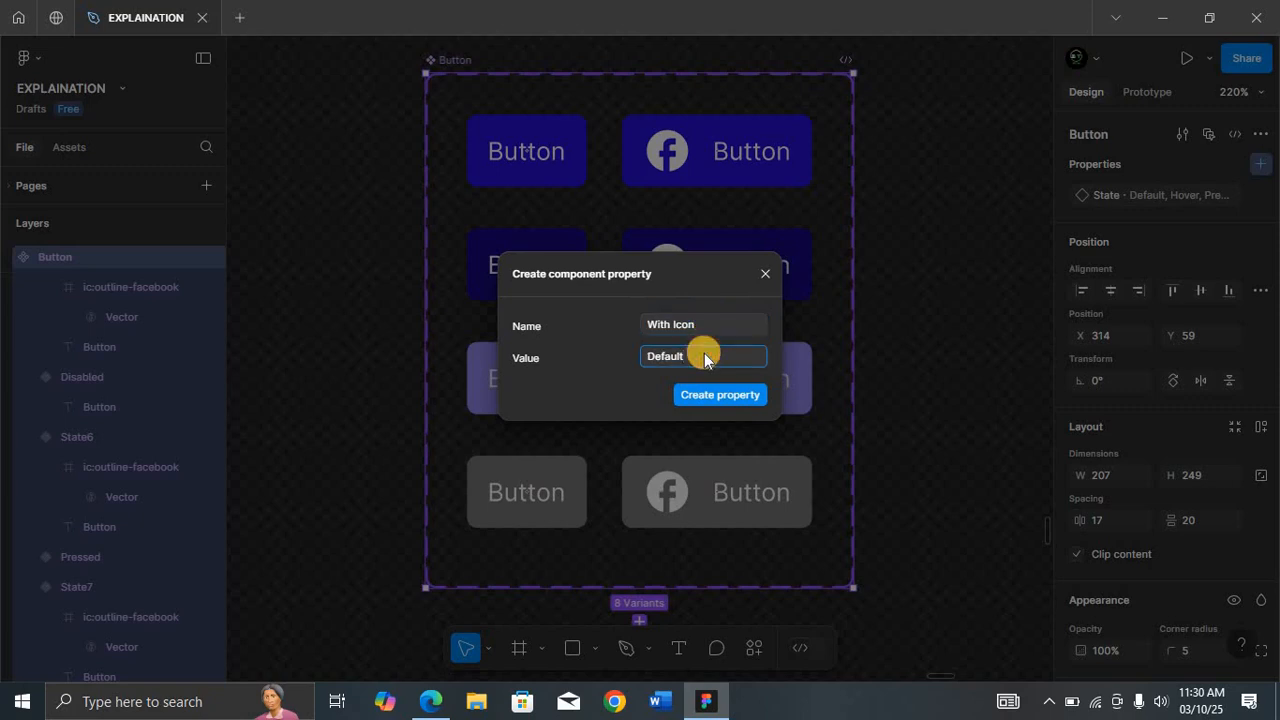
key("BackSpace")
key("BackSpace")
key("BackSpace")
key("BackSpace")
key("BackSpace")
key("BackSpace")
key("BackSpace")
type("true")
left_click(718, 395)
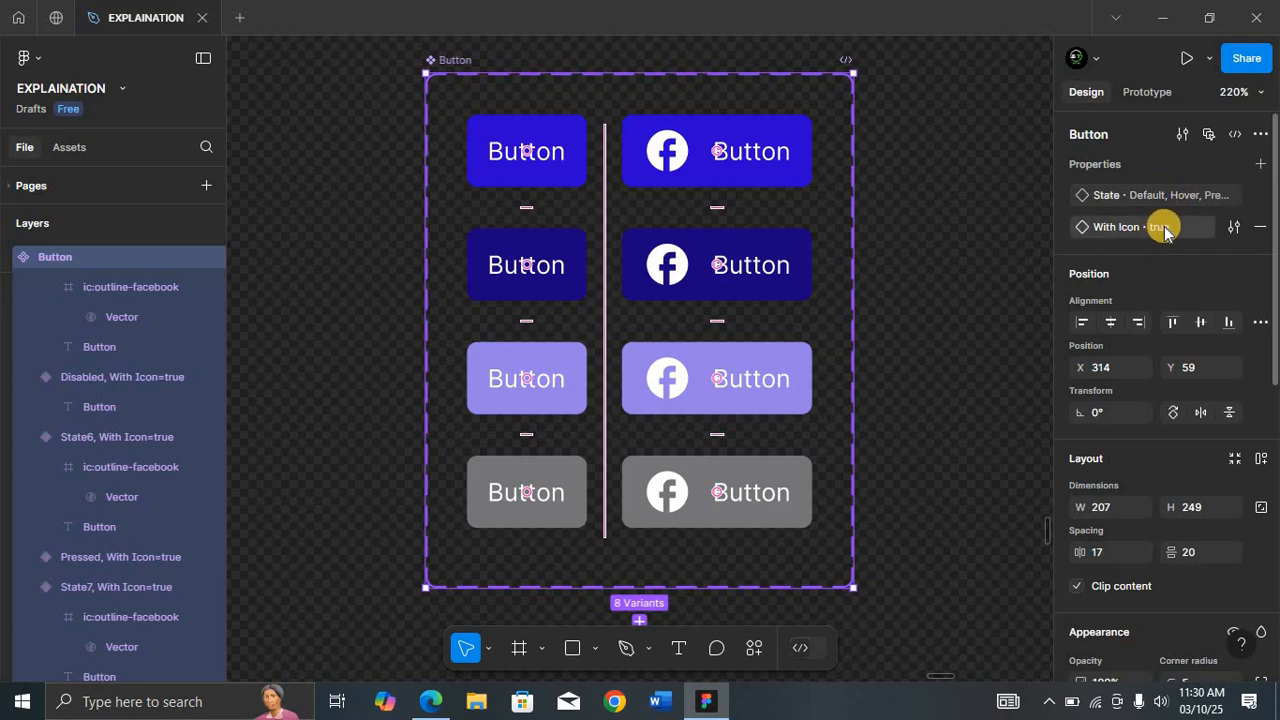
Step: Set With Icon to False for the four original variants without icons
left_click(536, 153)
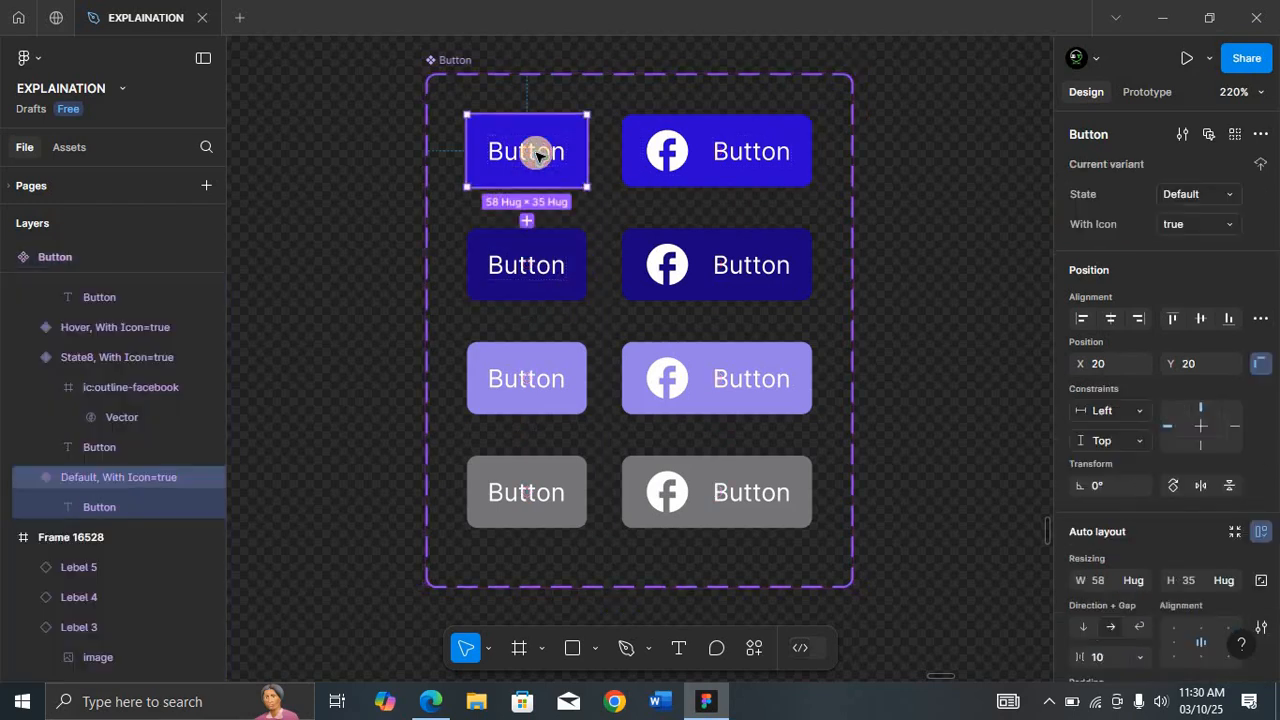
left_click(554, 240, "shift")
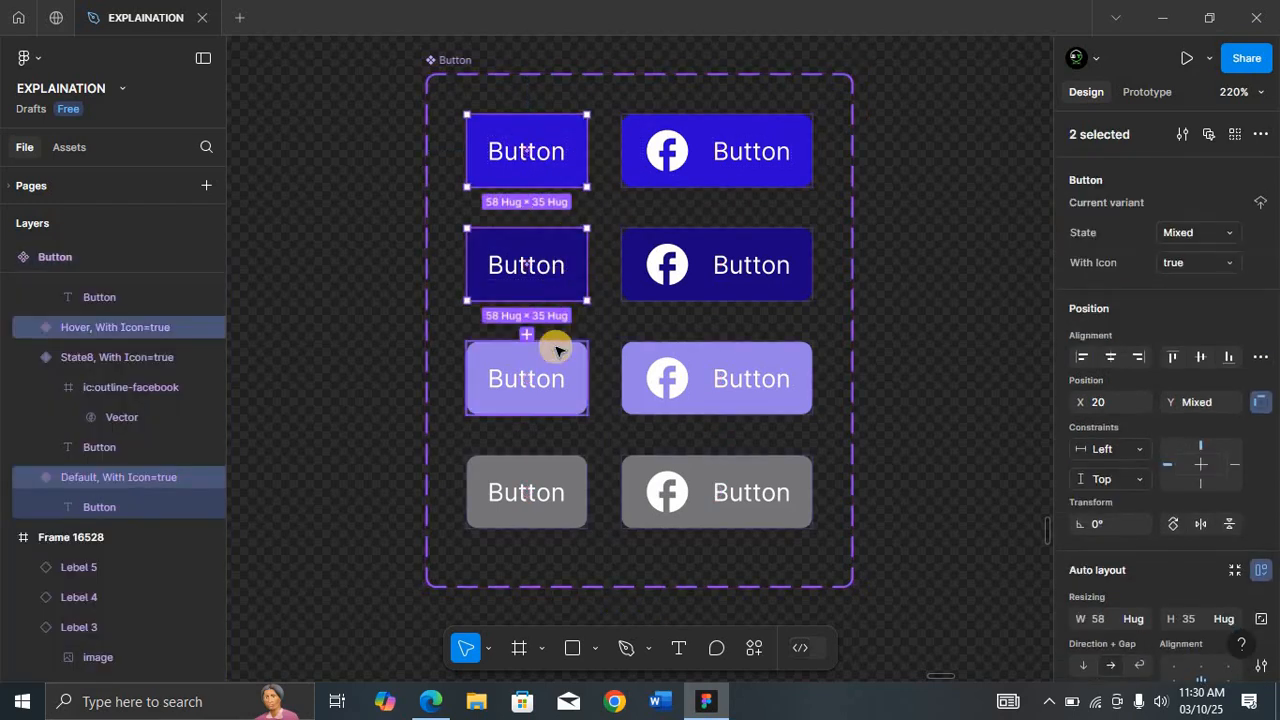
left_click(556, 390, "shift")
left_click(553, 474, "shift")
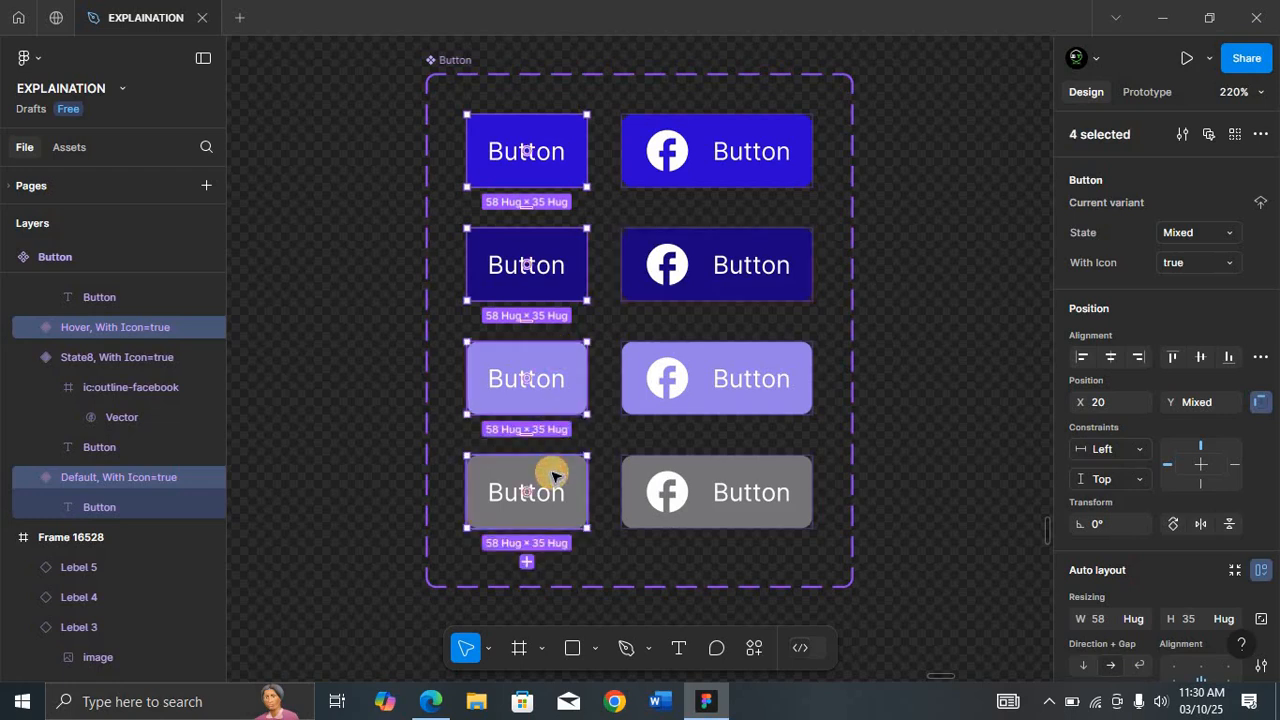
left_click(1231, 262)
left_click(1173, 261)
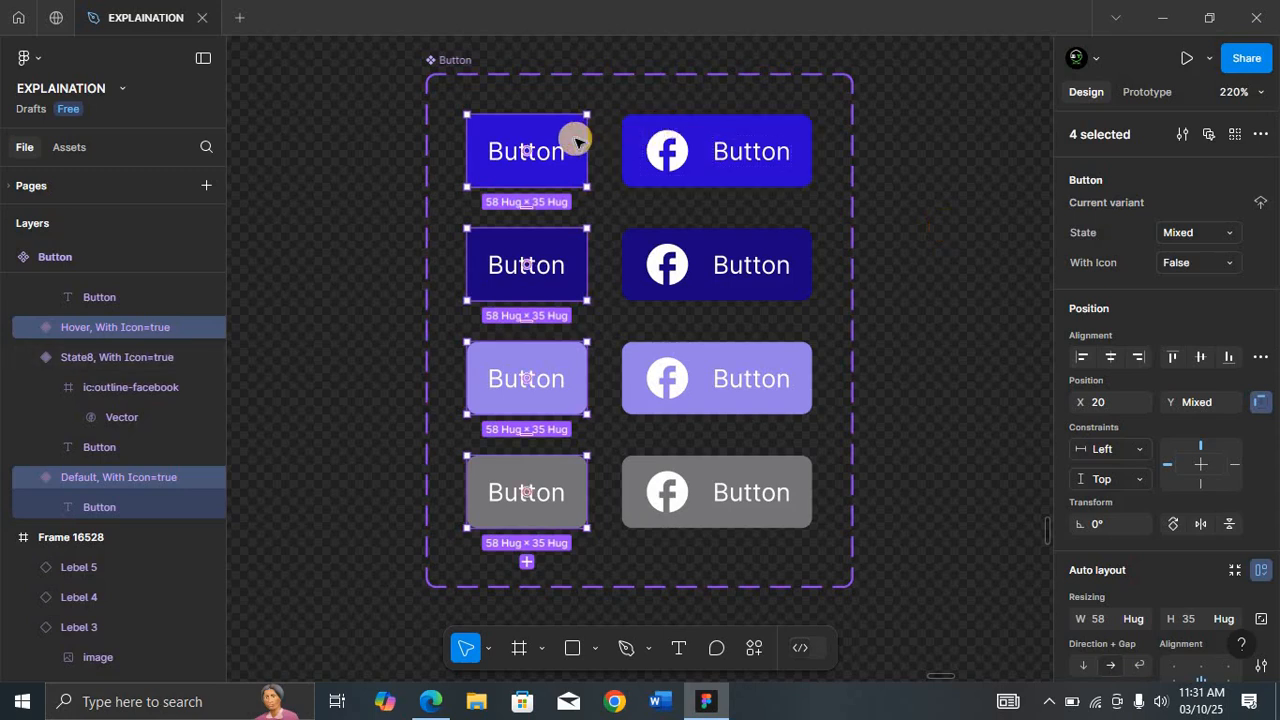
Step: Set the State of both top-row variants to Default and both second-row variants to Hover
left_click(577, 143)
left_click(690, 138, "shift")
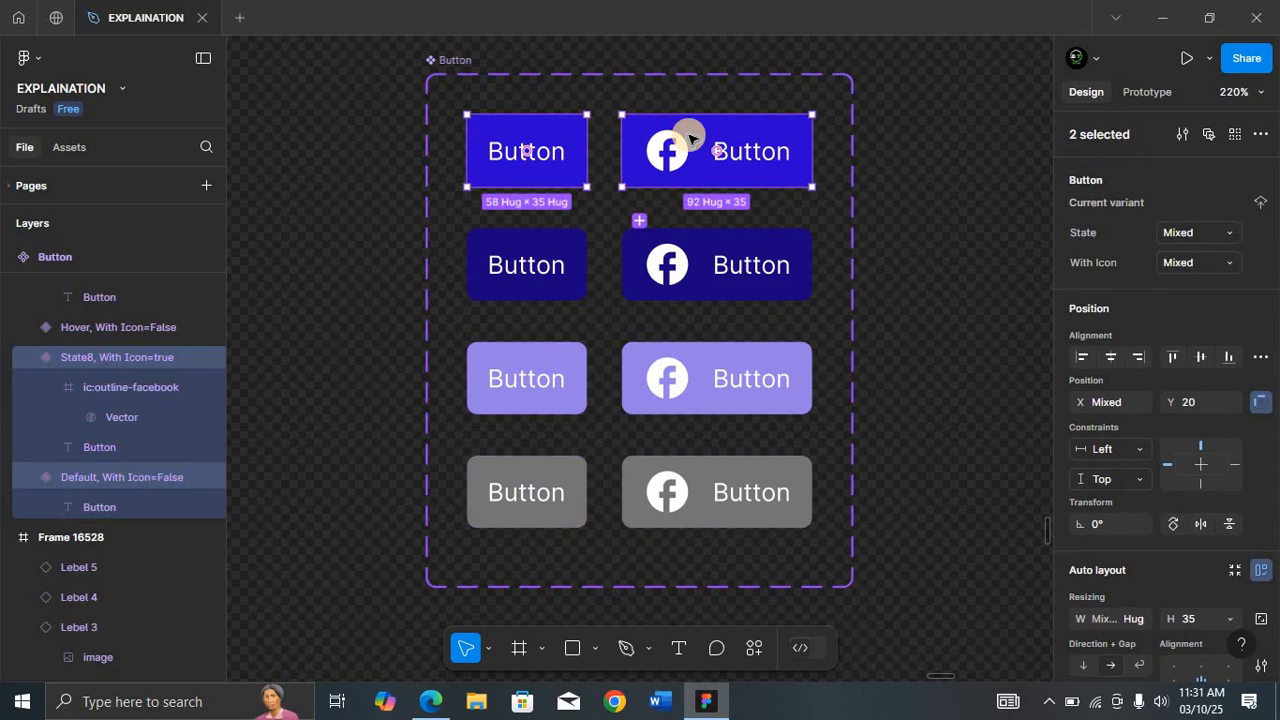
left_click(1197, 232)
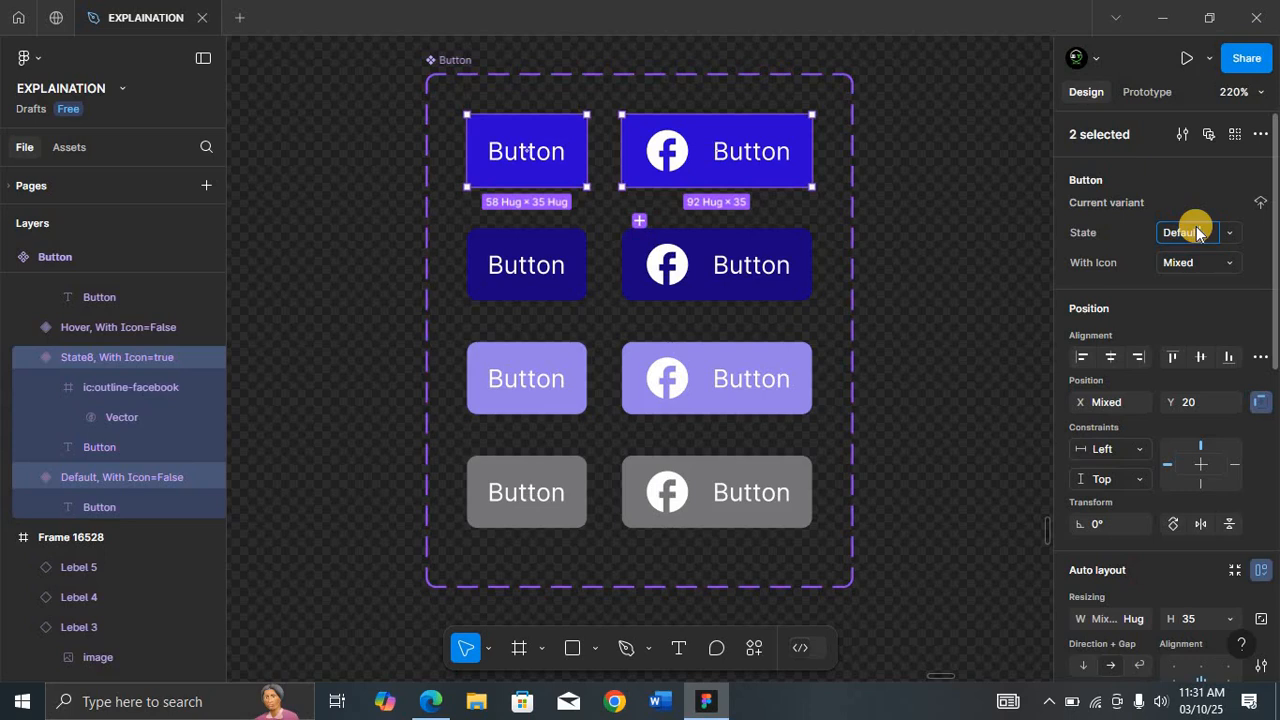
left_click(560, 242)
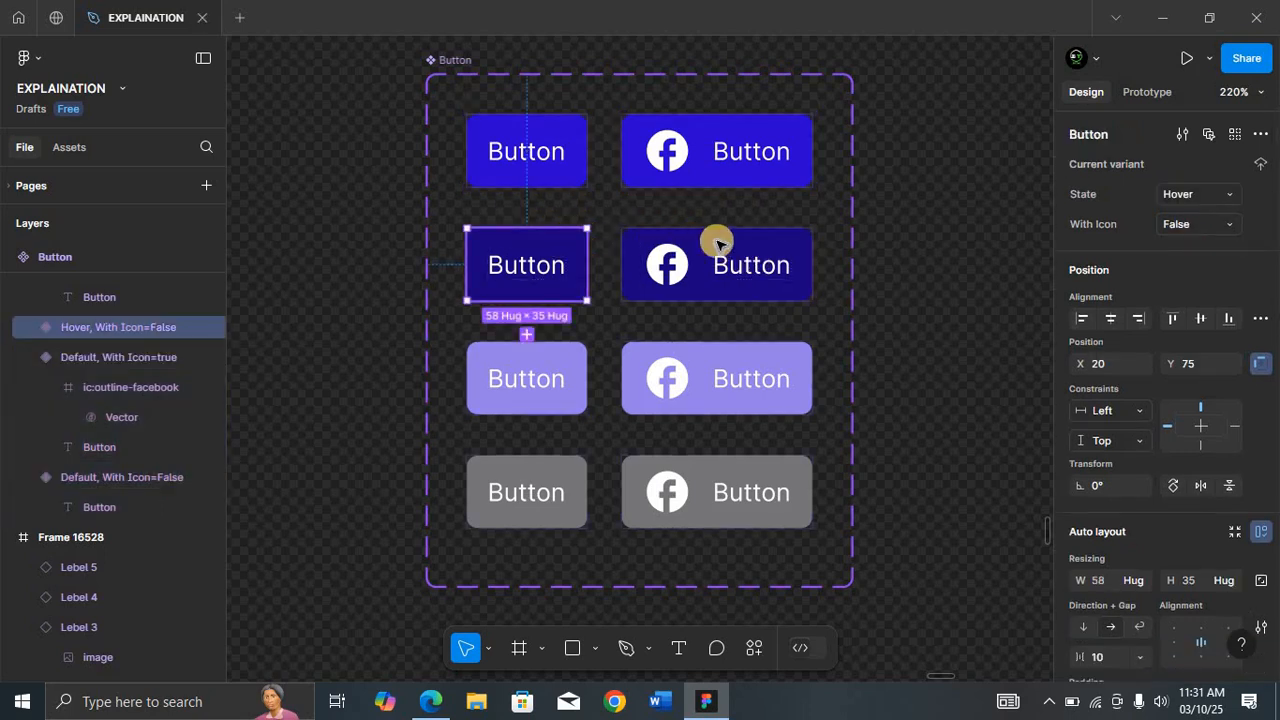
left_click(717, 243, "shift")
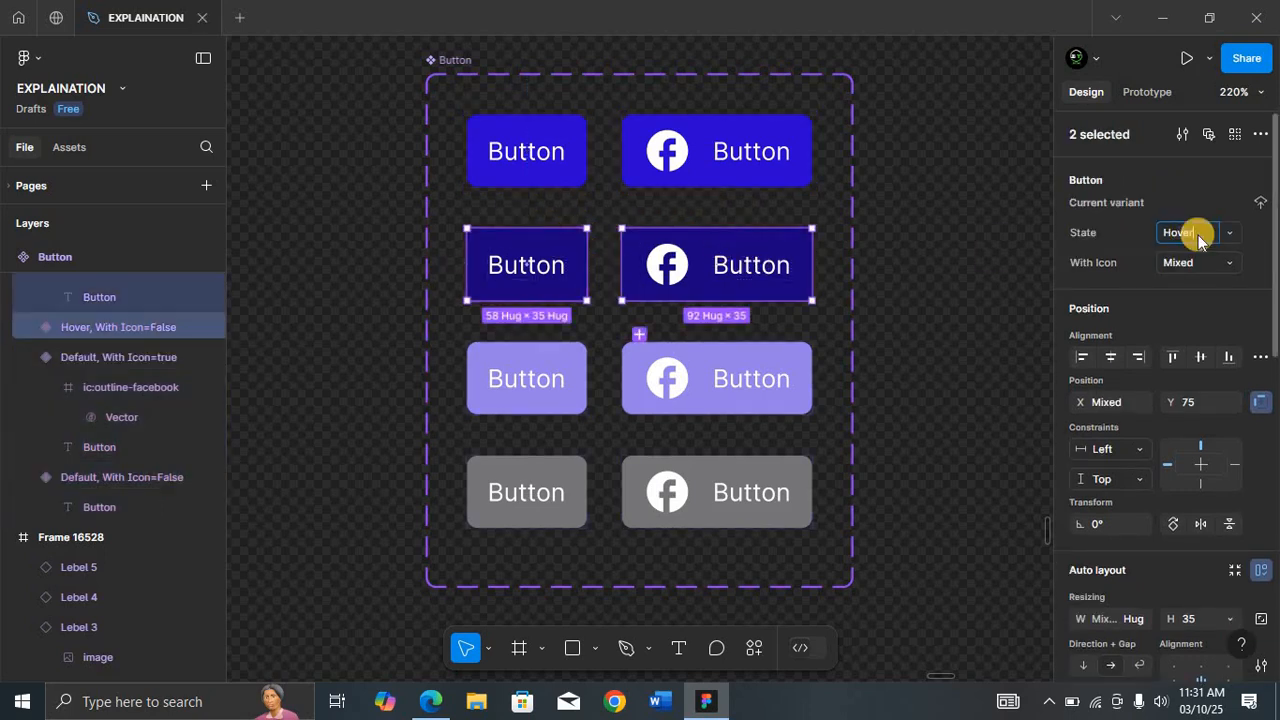
Step: Set the State of both third-row variants to pressed
left_click(560, 360)
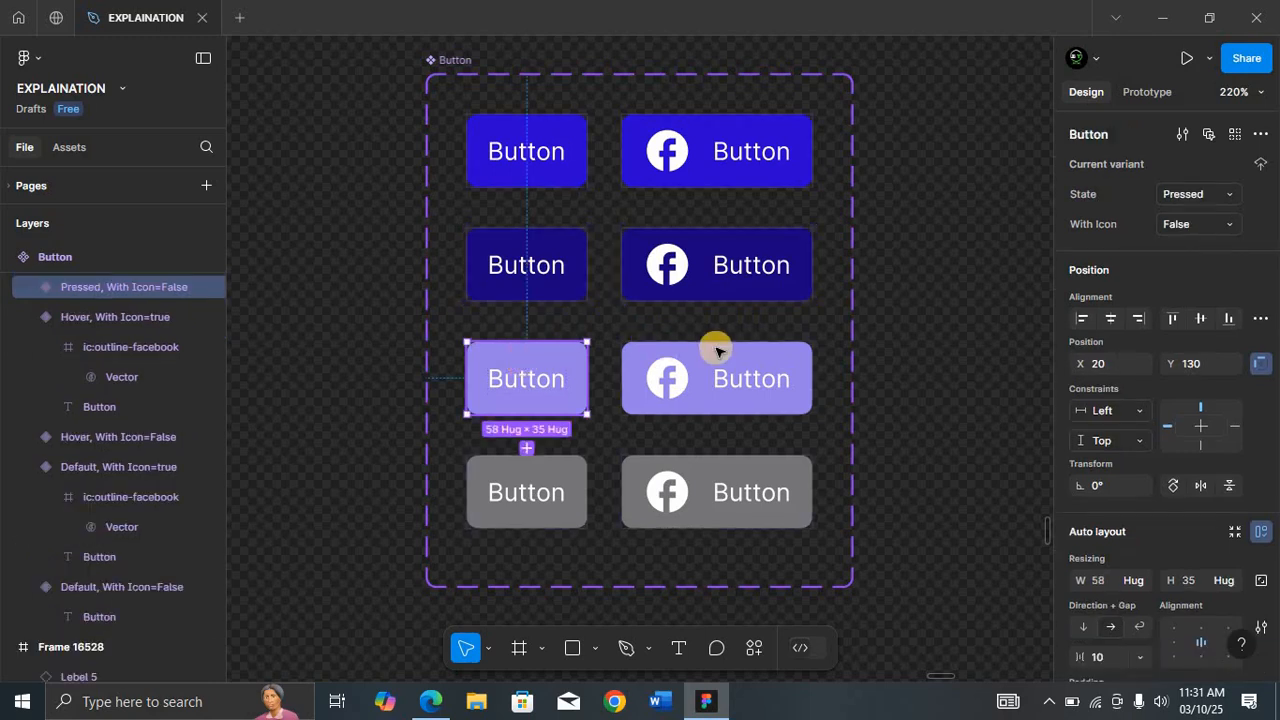
left_click(717, 350, "shift")
left_click(1216, 229)
type("pre")
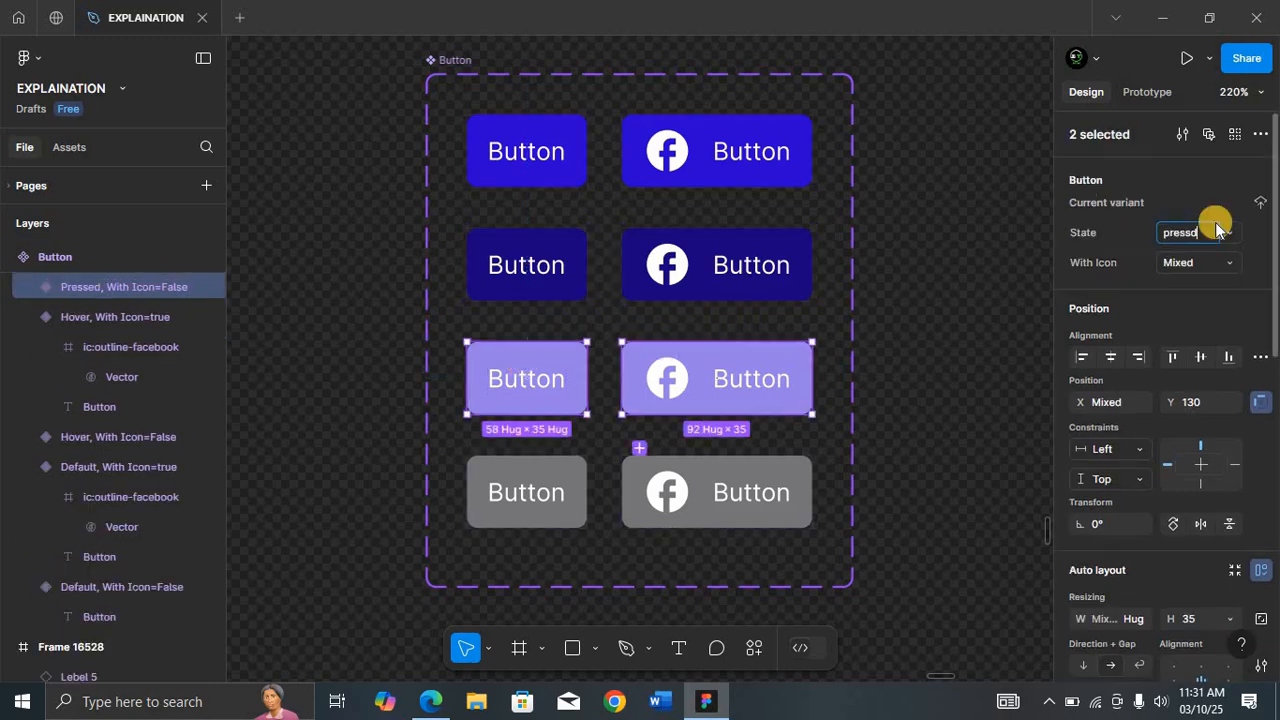
key("Return")
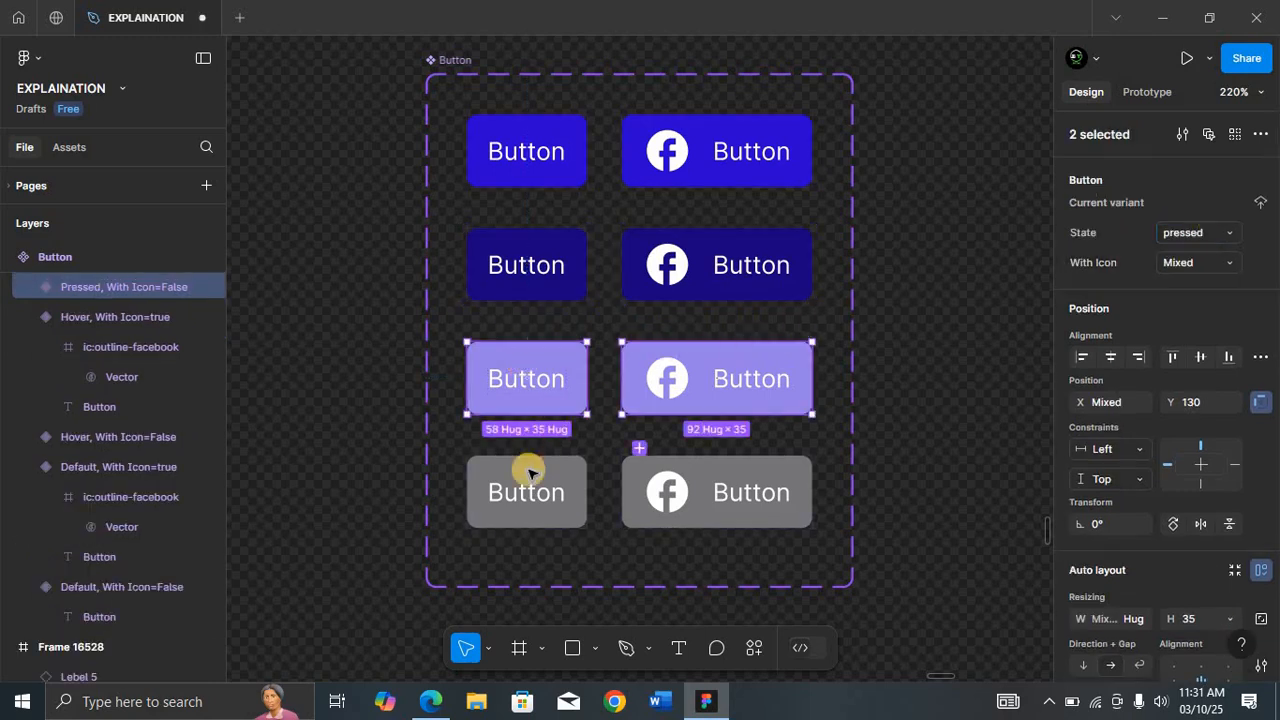
Step: Set the State of both bottom-row variants to Disabled
left_click(527, 470)
left_click(703, 470, "shift")
left_click(1189, 236)
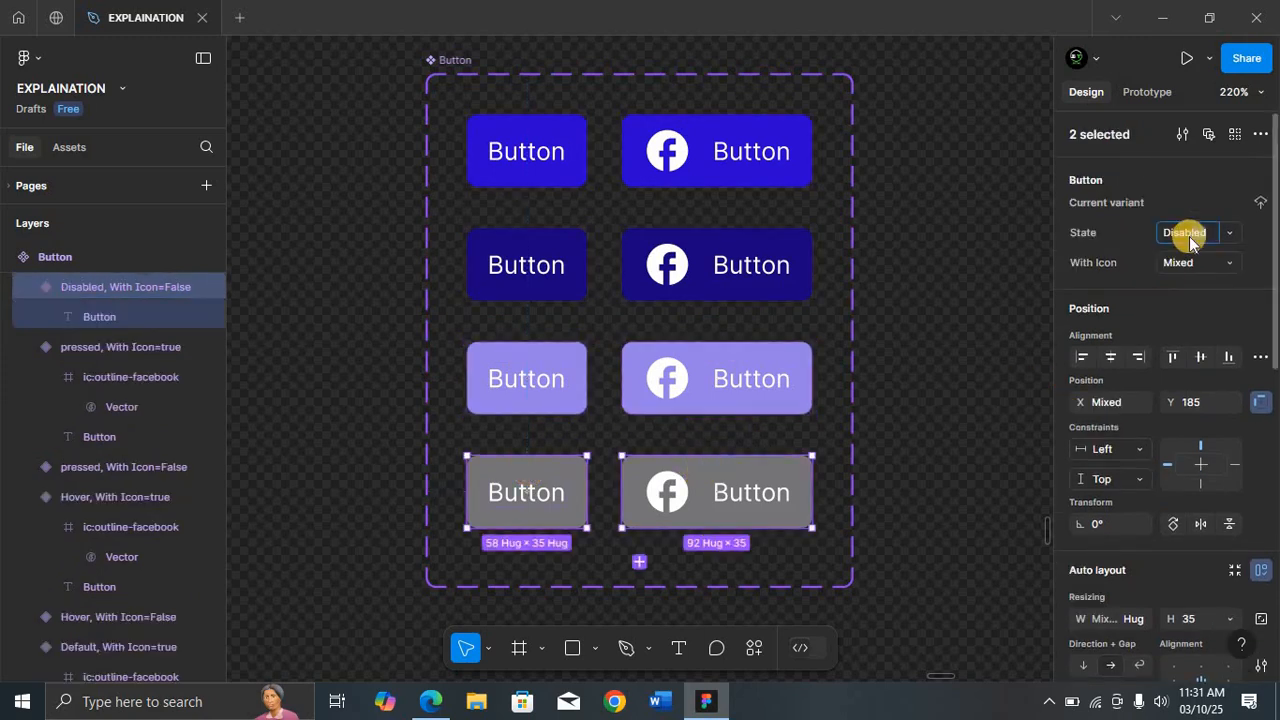
type("Disabled")
key("Return")
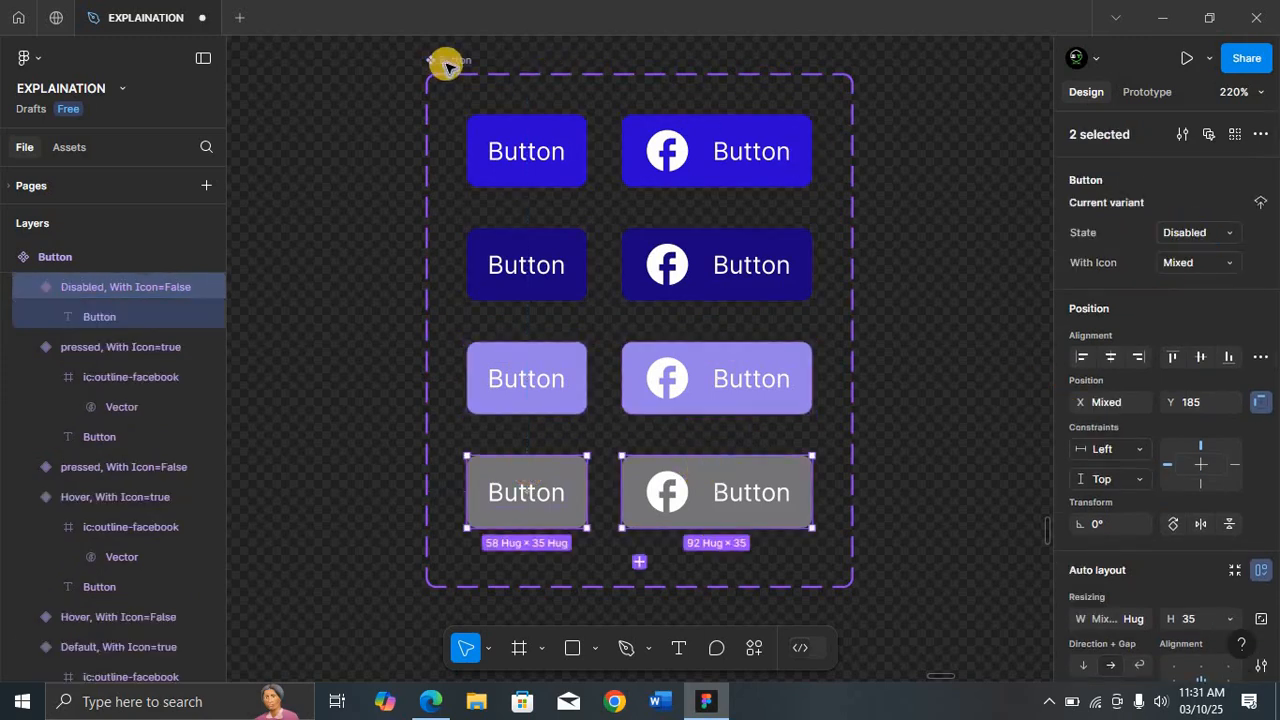
Step: Widen the frame containing the Button instance to about 154 px
left_click(470, 80)
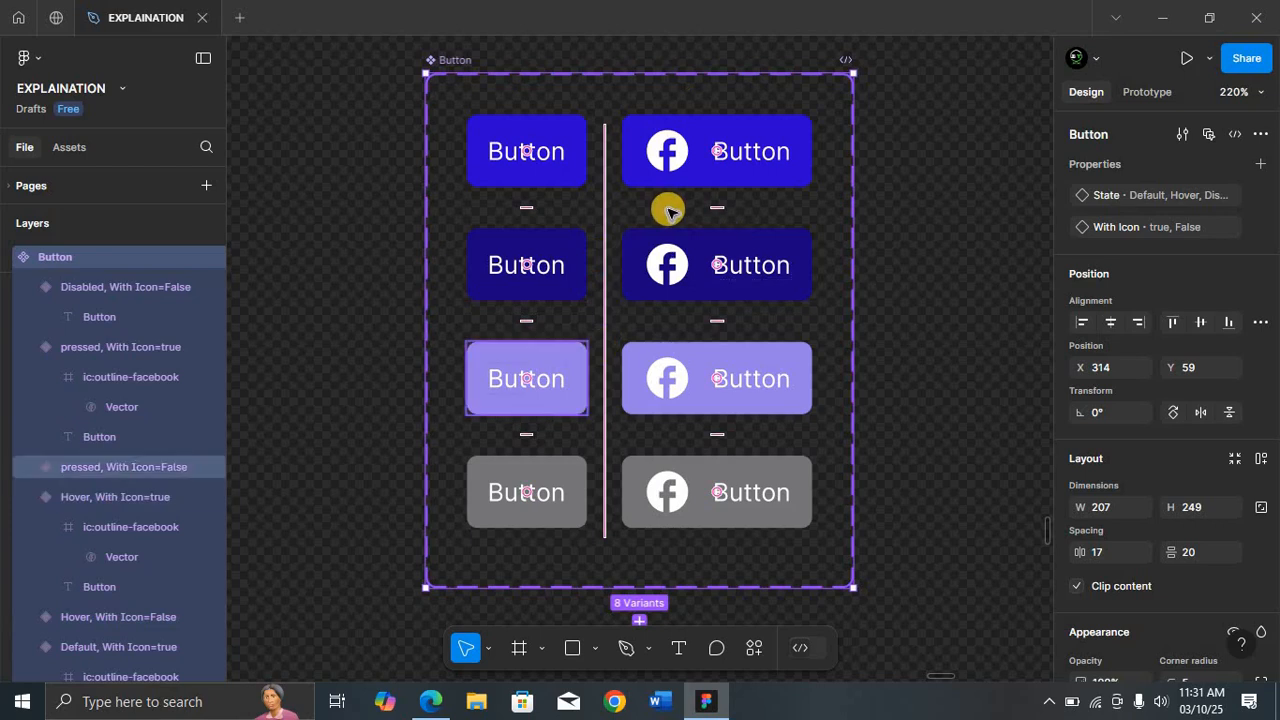
key("shift+0")
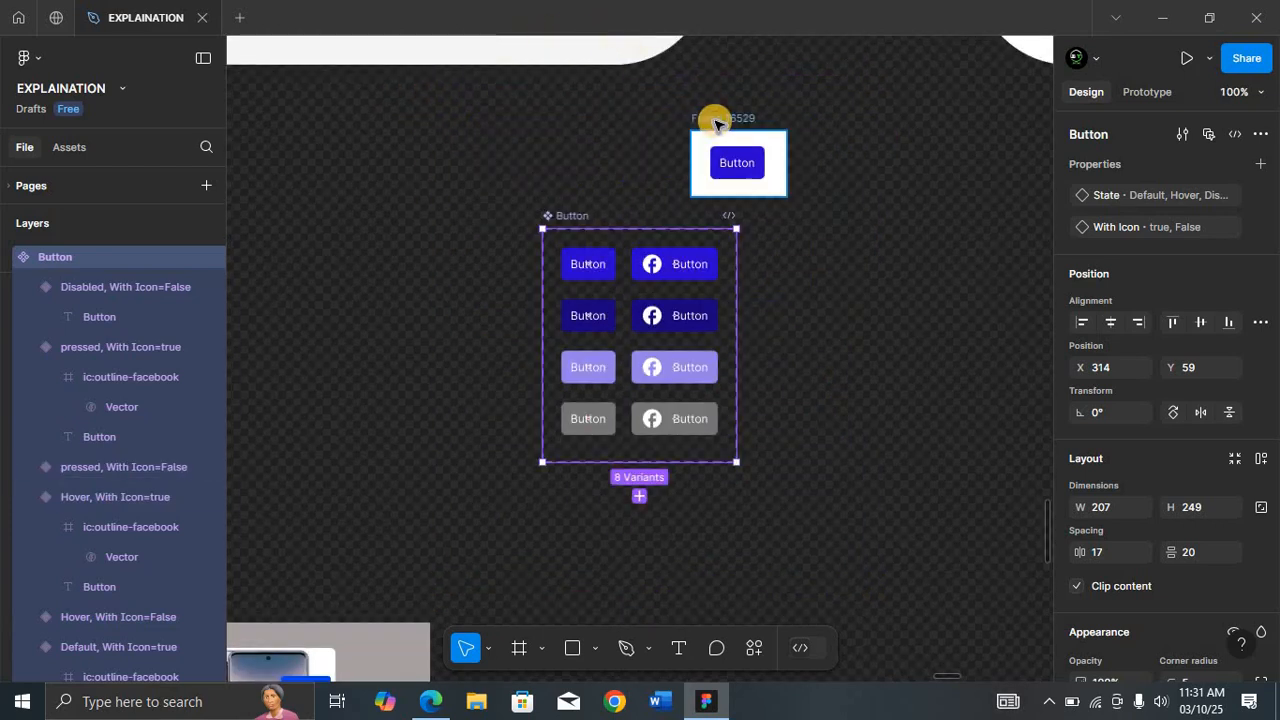
left_click(714, 122)
key("shift+2")
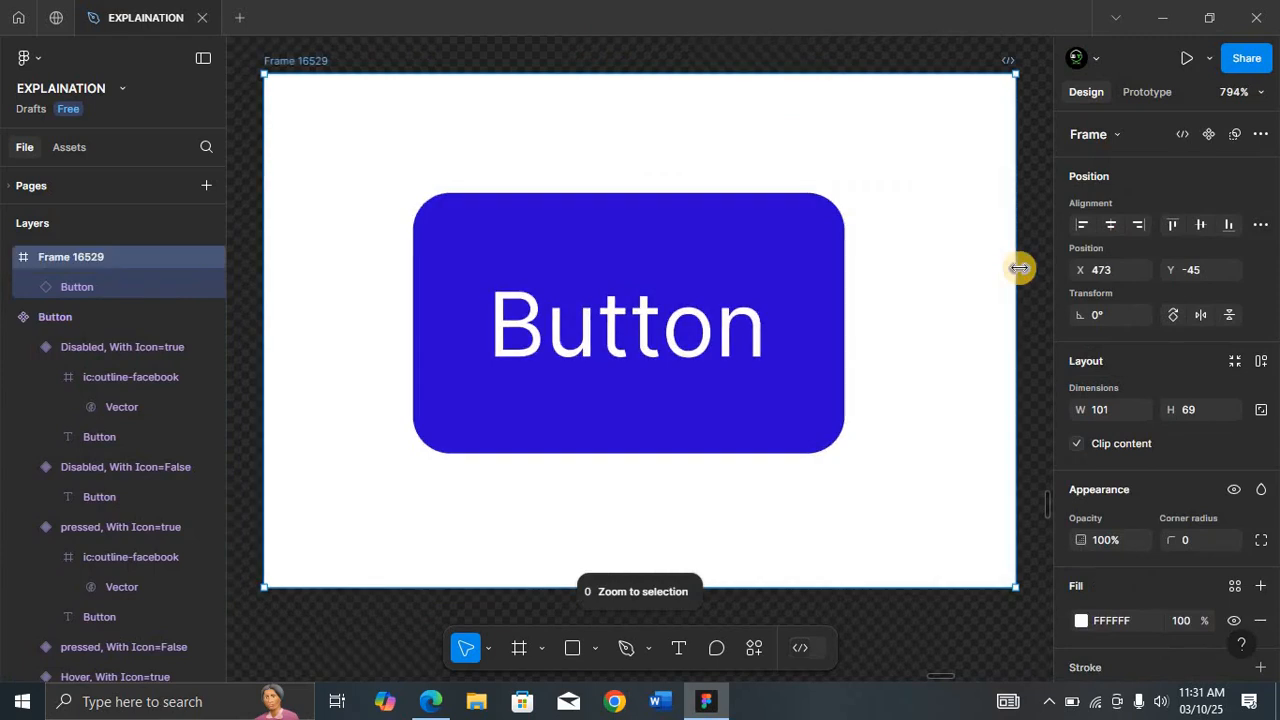
mouse_move(1019, 268)
left_mouse_down()
mouse_move(1073, 268)
mouse_move(1041, 268)
left_mouse_up()
key("shift+1")
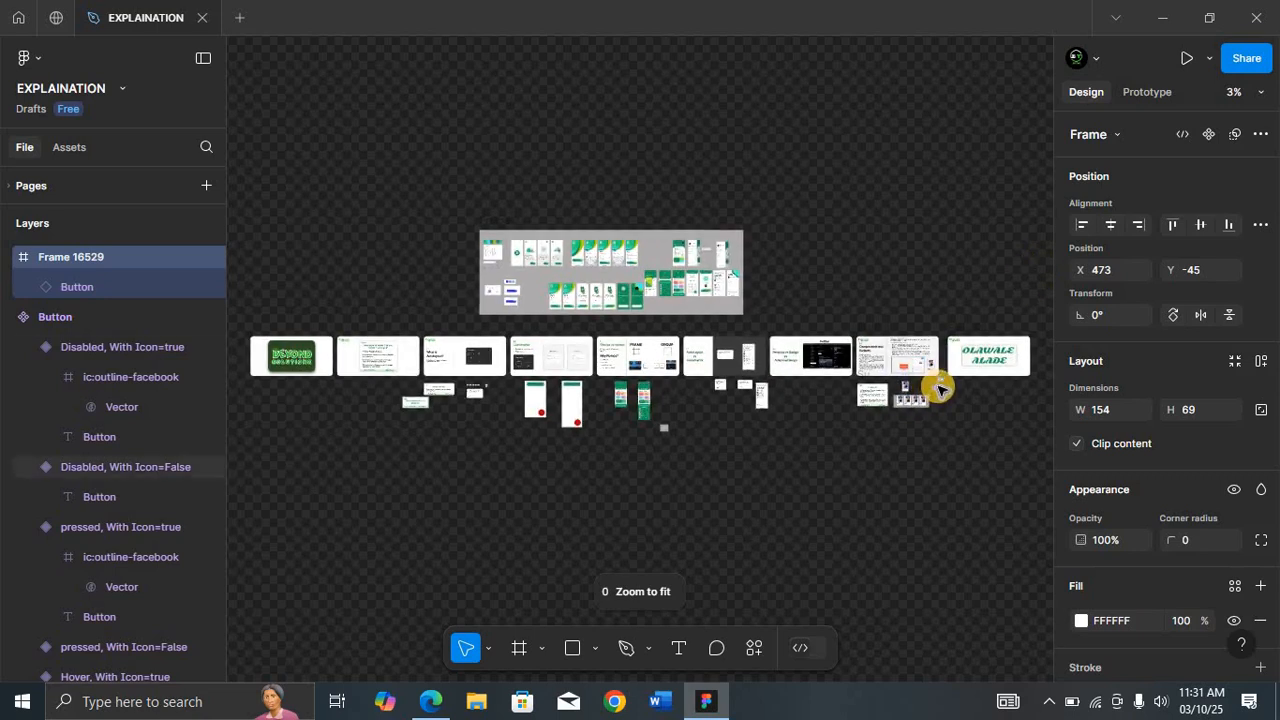
key("shift+2")
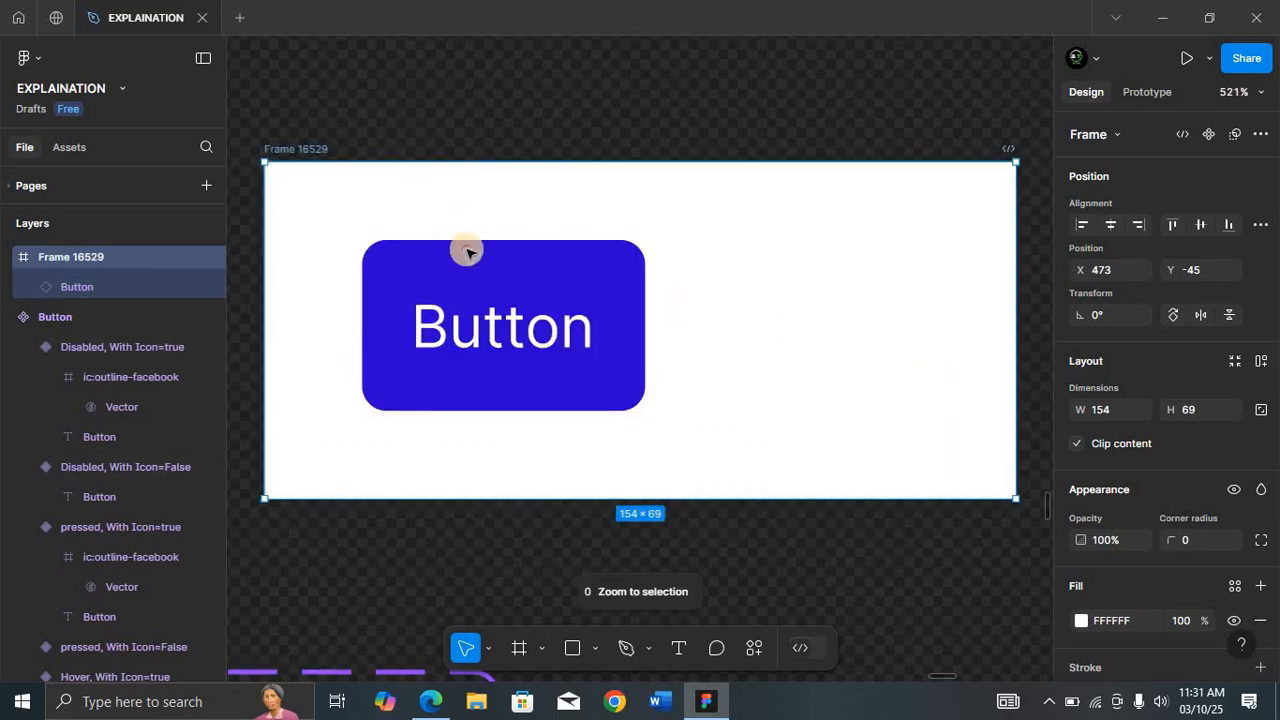
Step: Select the Button instance inside the frame and toggle its With Icon property off and on, leaving it on
left_click_drag(466, 249, 586, 289)
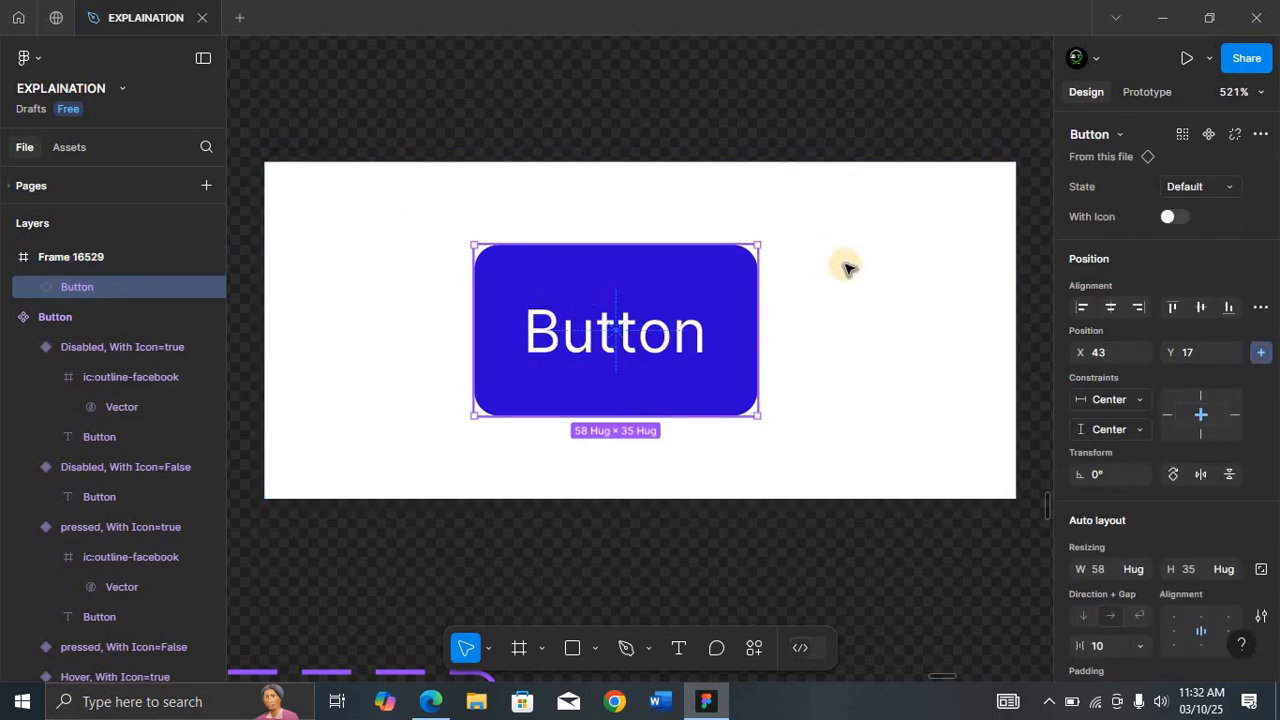
left_click(1170, 218)
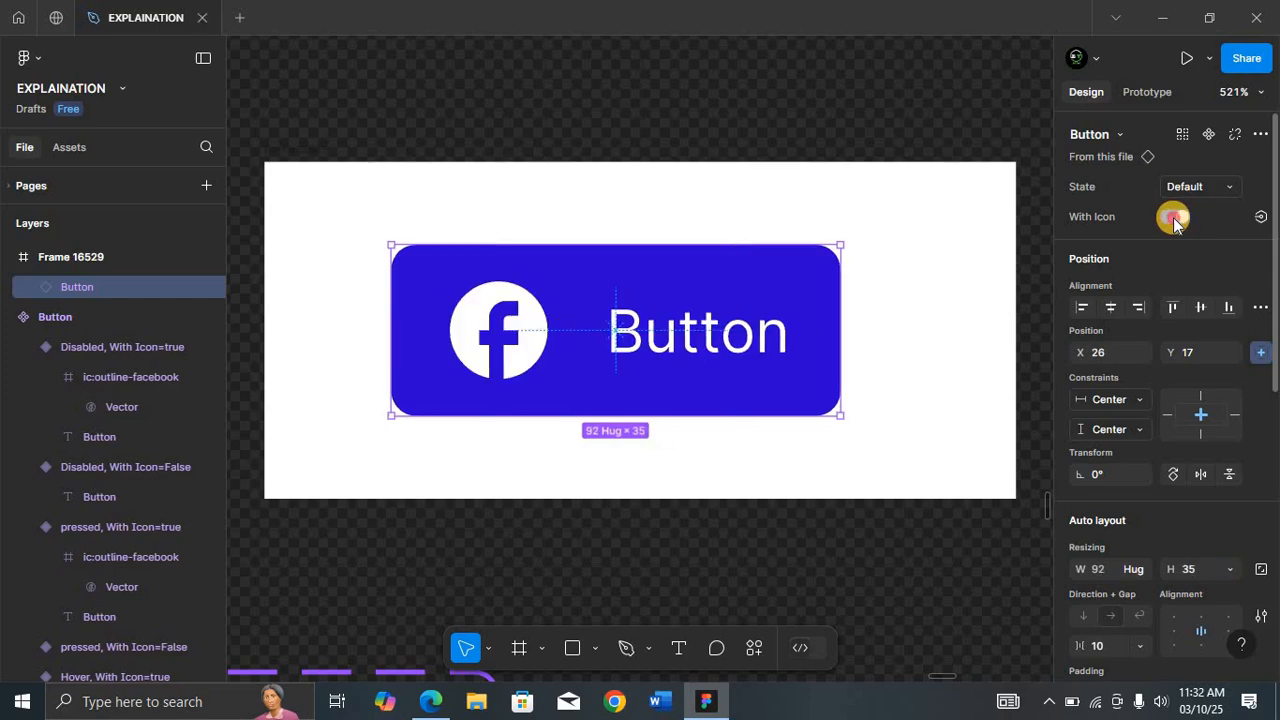
left_click(1172, 218)
left_click(1172, 218)
left_click(1173, 218)
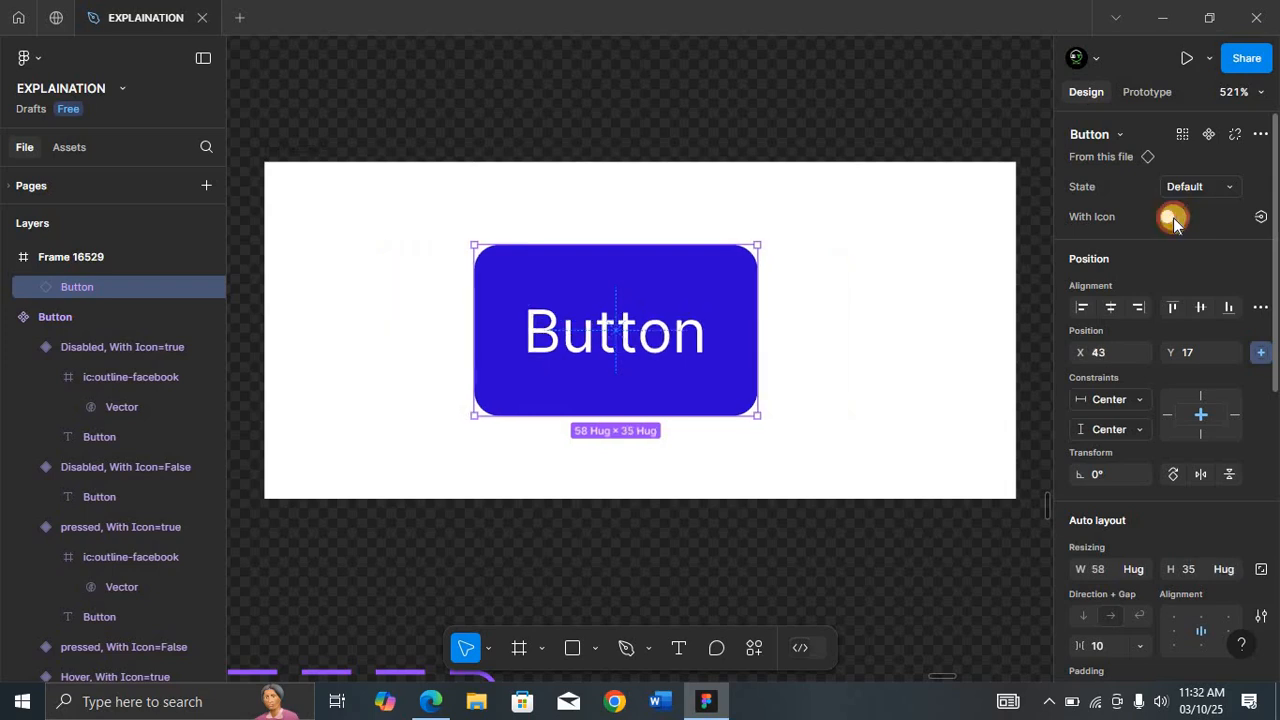
left_click(1173, 218)
Step: Try the instance's Hover and Disabled states, toggling With Icon off and on in each
left_click(1195, 198)
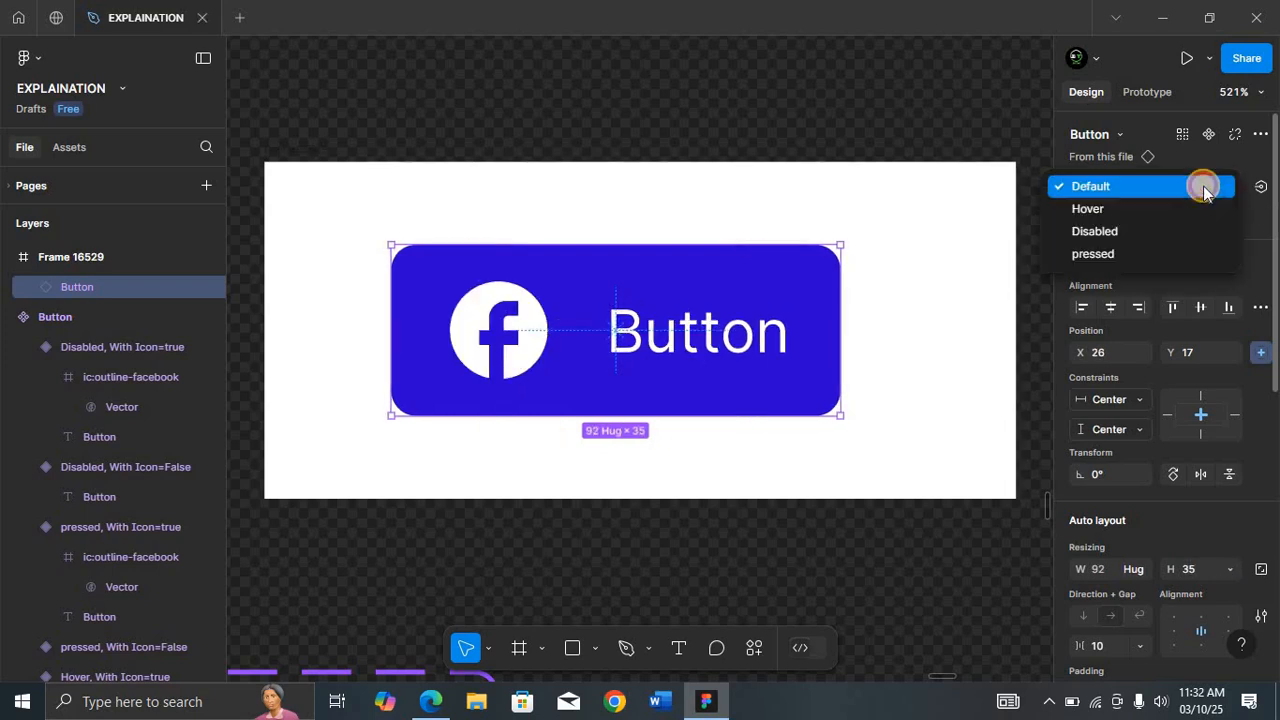
left_click(1195, 198)
left_click(1192, 200)
left_click(1179, 209)
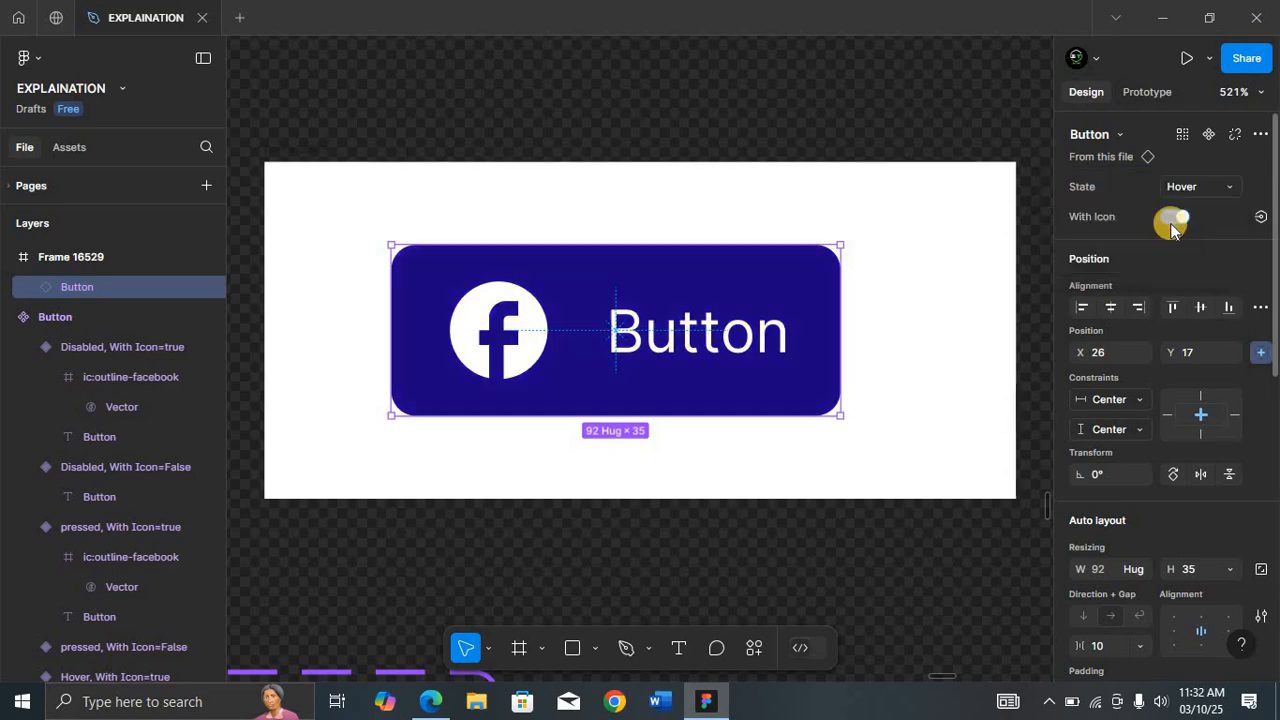
left_click(1173, 220)
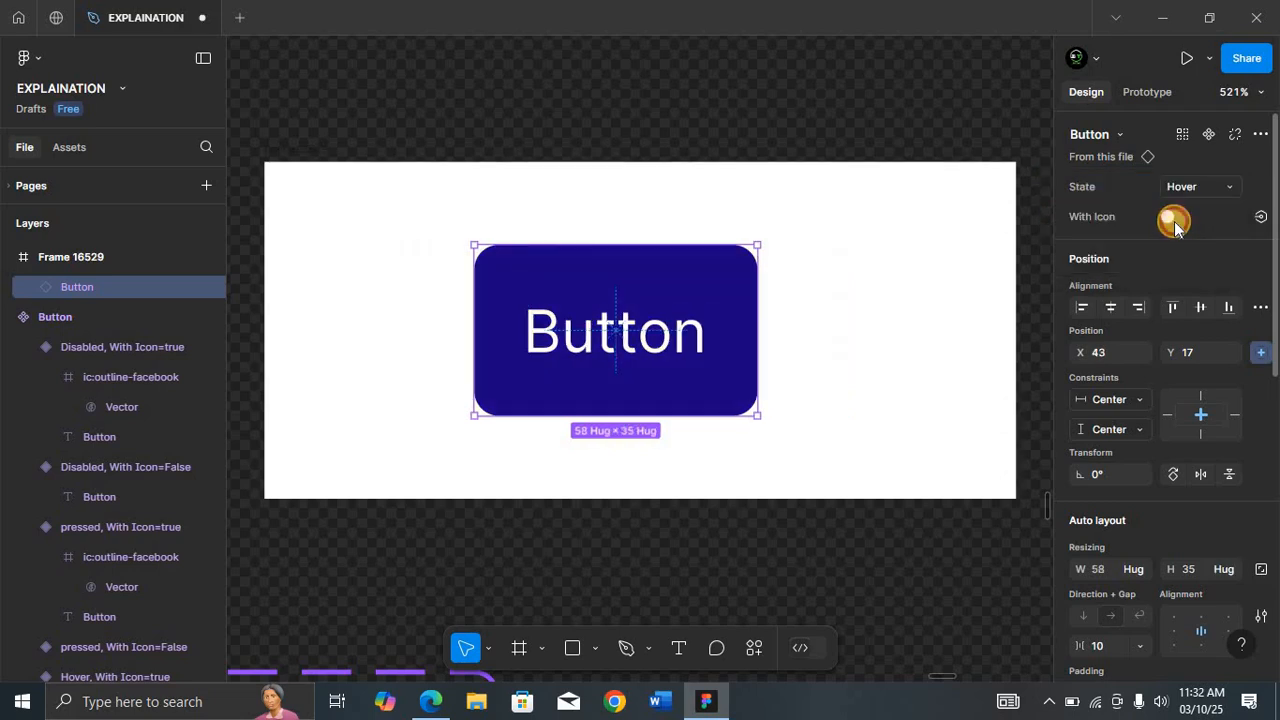
left_click(1174, 222)
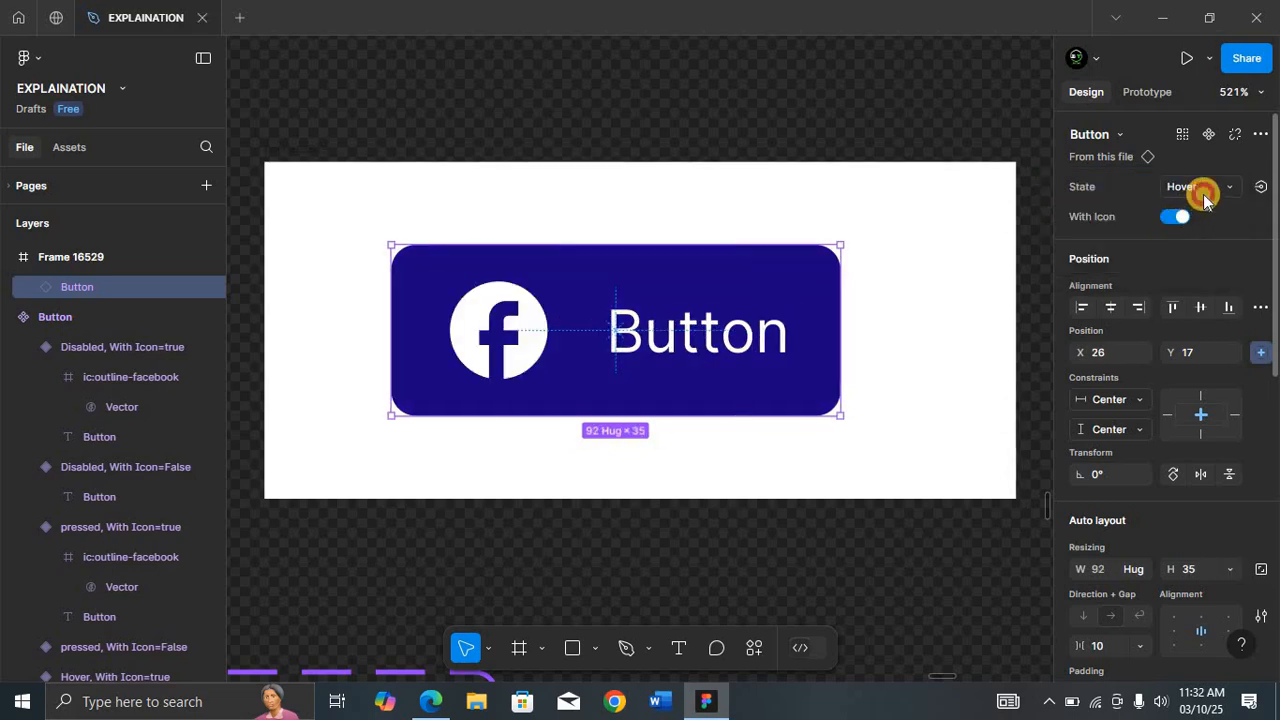
left_click(1203, 190)
left_click(1189, 209)
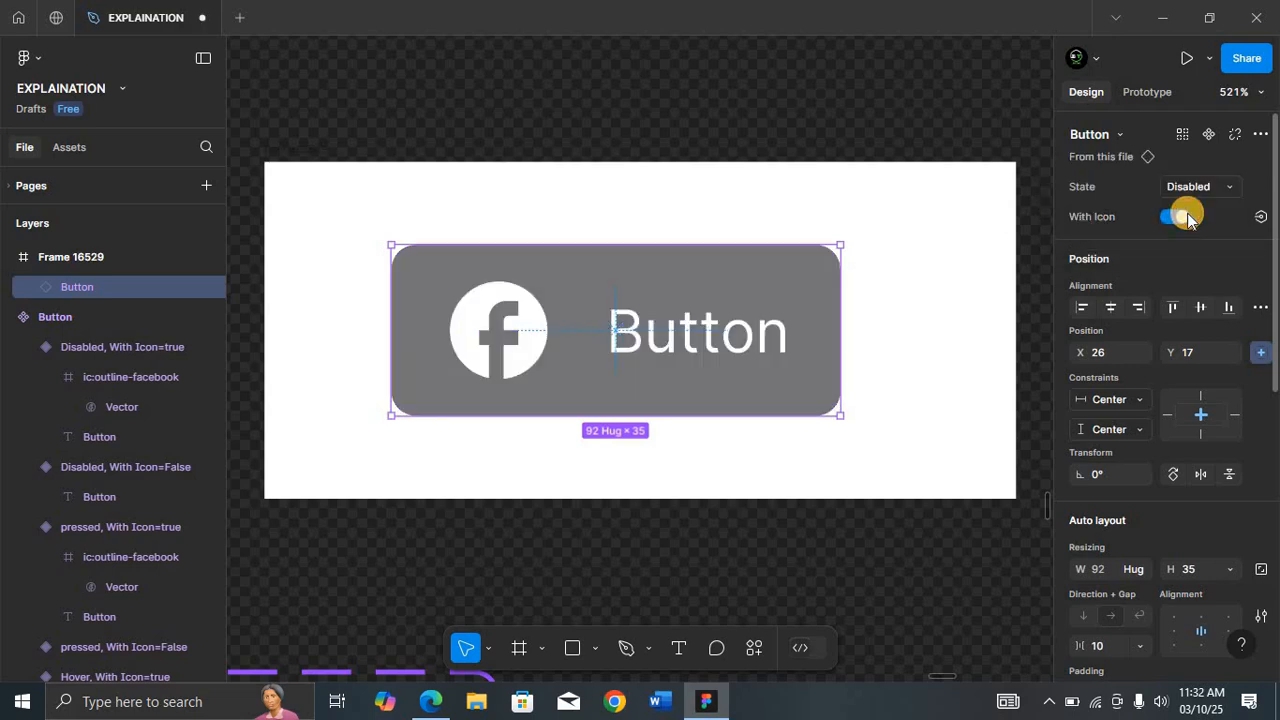
left_click(1184, 218)
left_click(1180, 214)
Step: Set the instance's State to pressed with With Icon switched on
left_click(1214, 186)
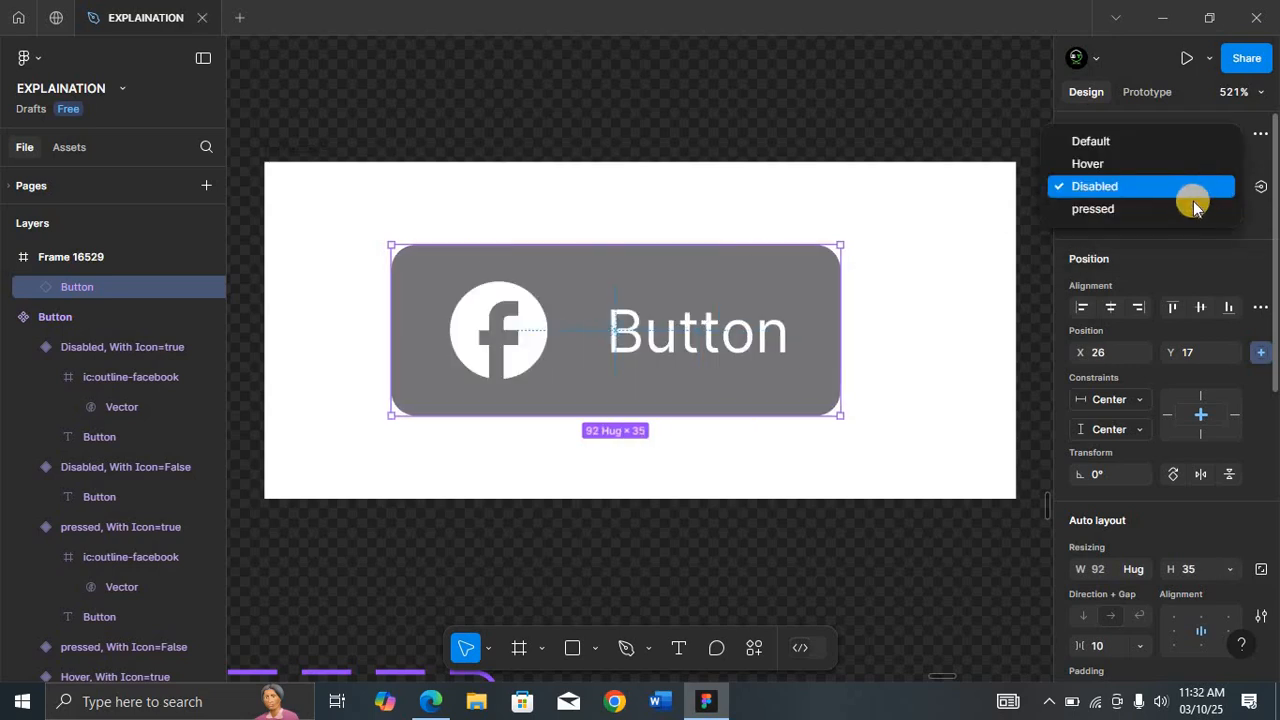
left_click(1186, 207)
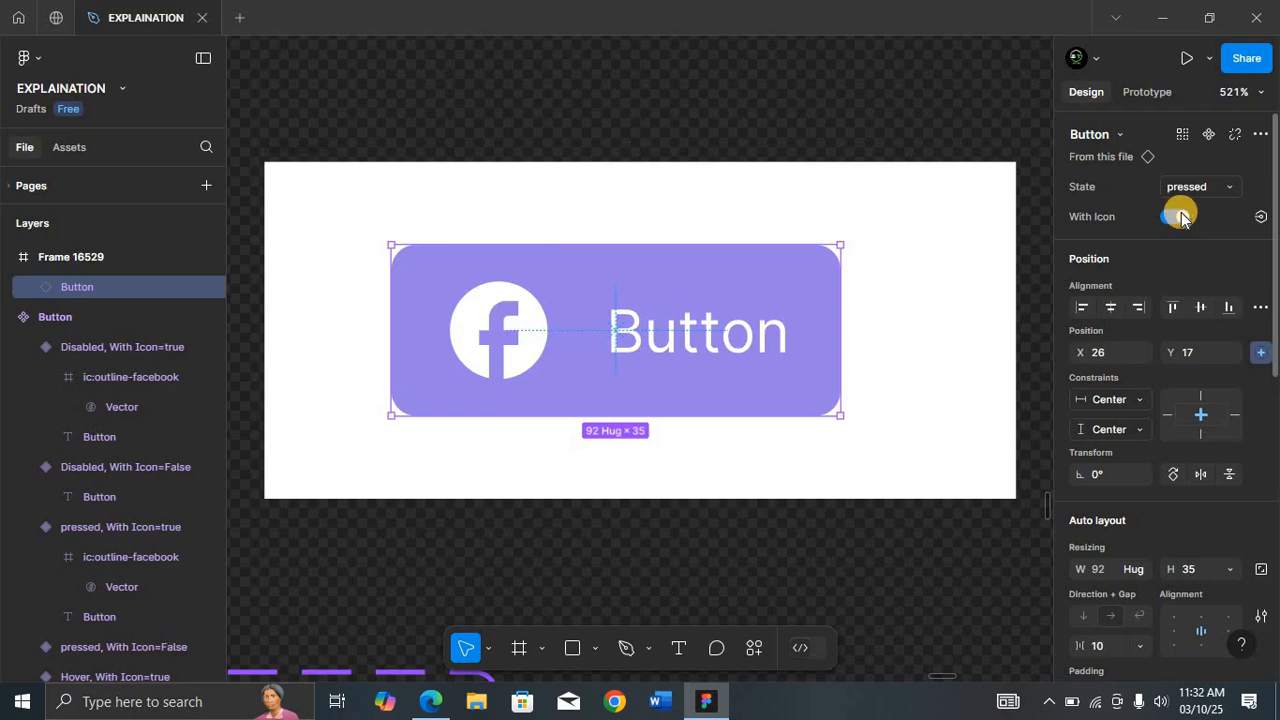
left_click(1182, 218)
left_click(1177, 218)
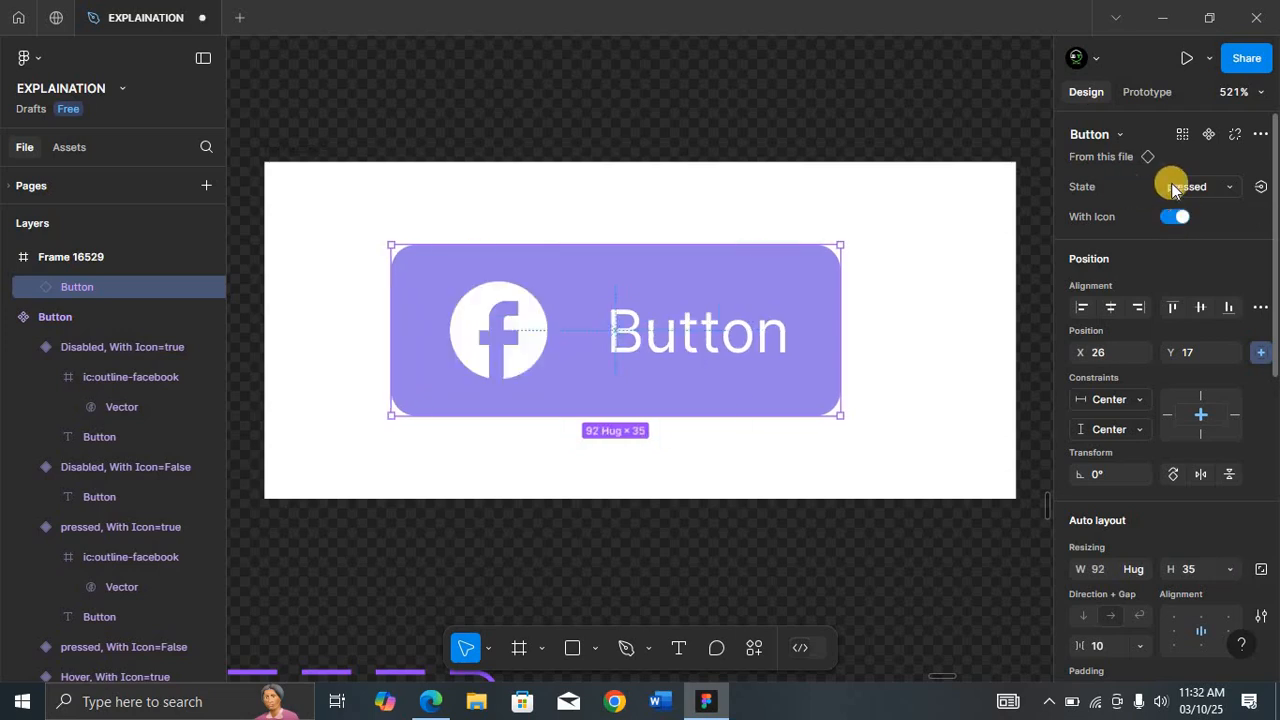
Step: Move the frame holding the Button instance to the right of the Button component set
scroll(705, 204, "down", 10)
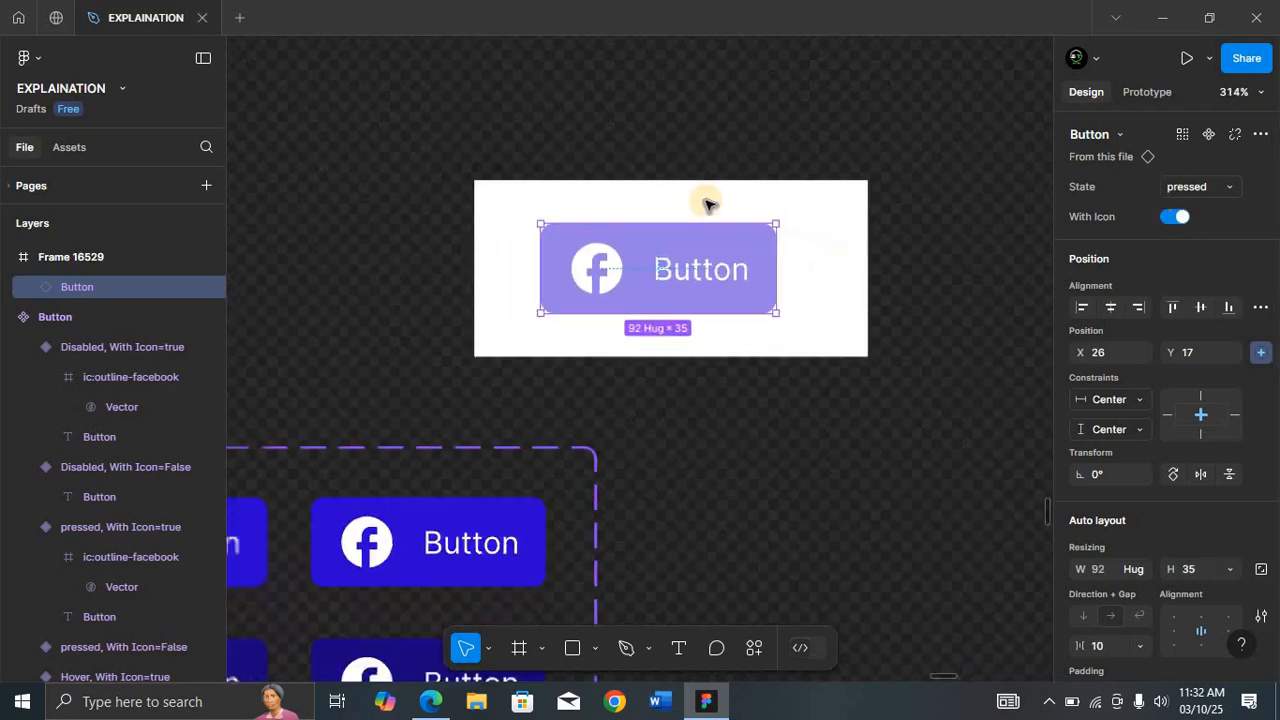
scroll(705, 204, "down", 2)
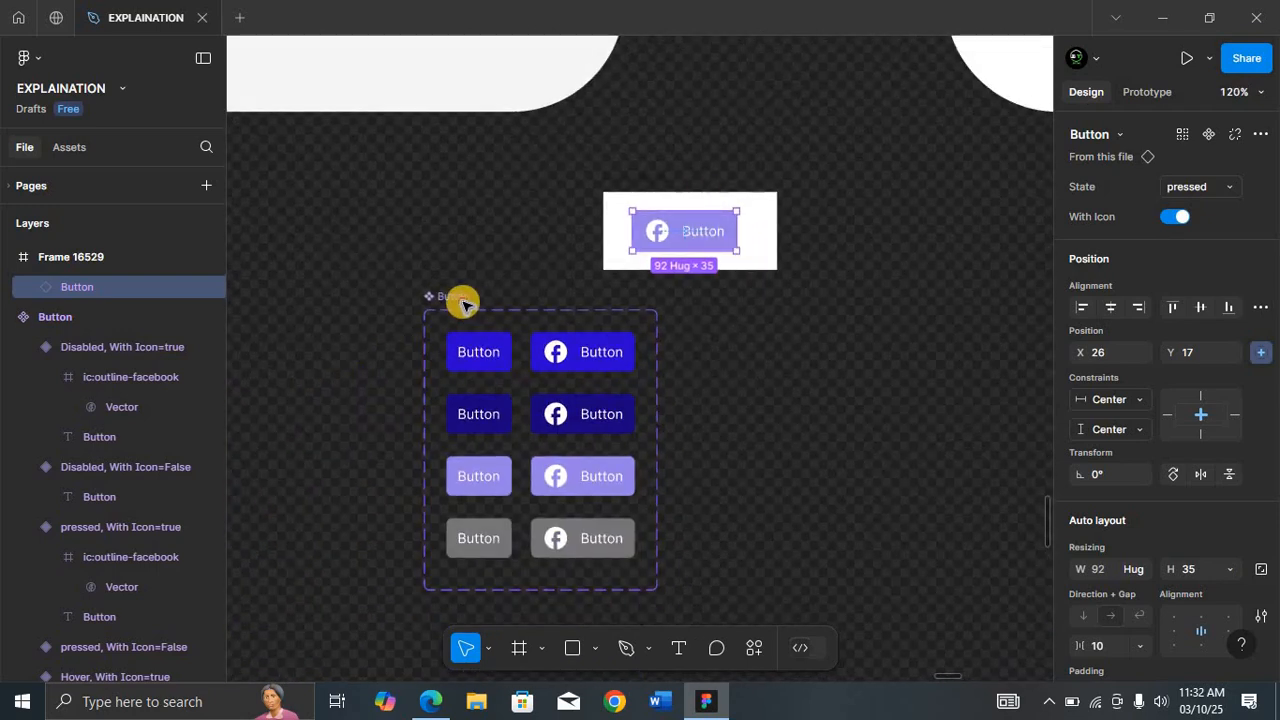
left_click(463, 304)
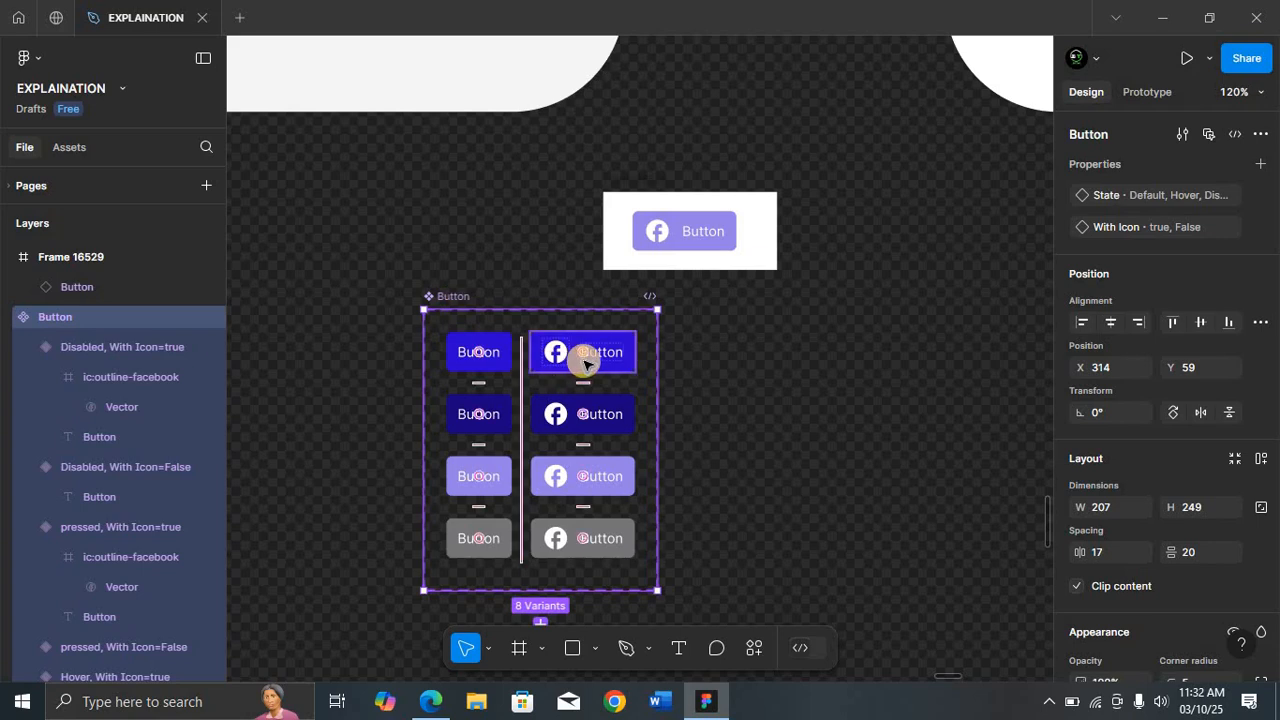
scroll(584, 362, "down", 3)
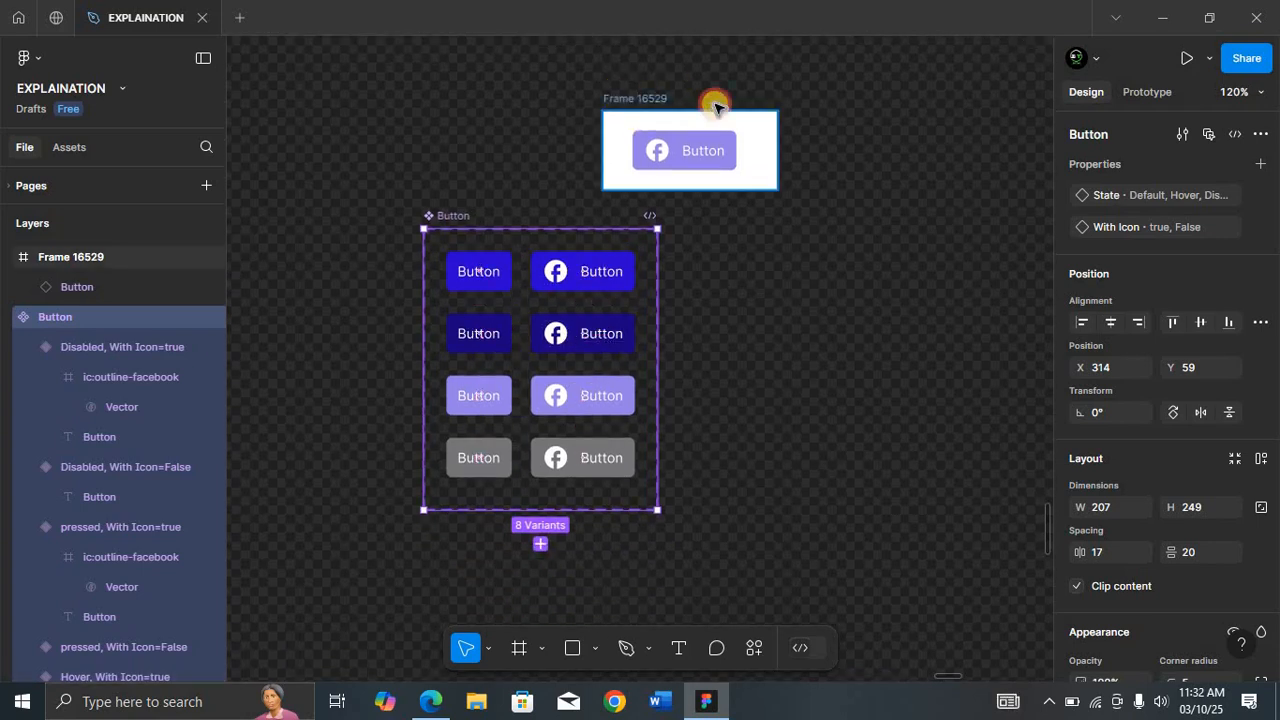
left_click_drag(797, 157, 871, 217)
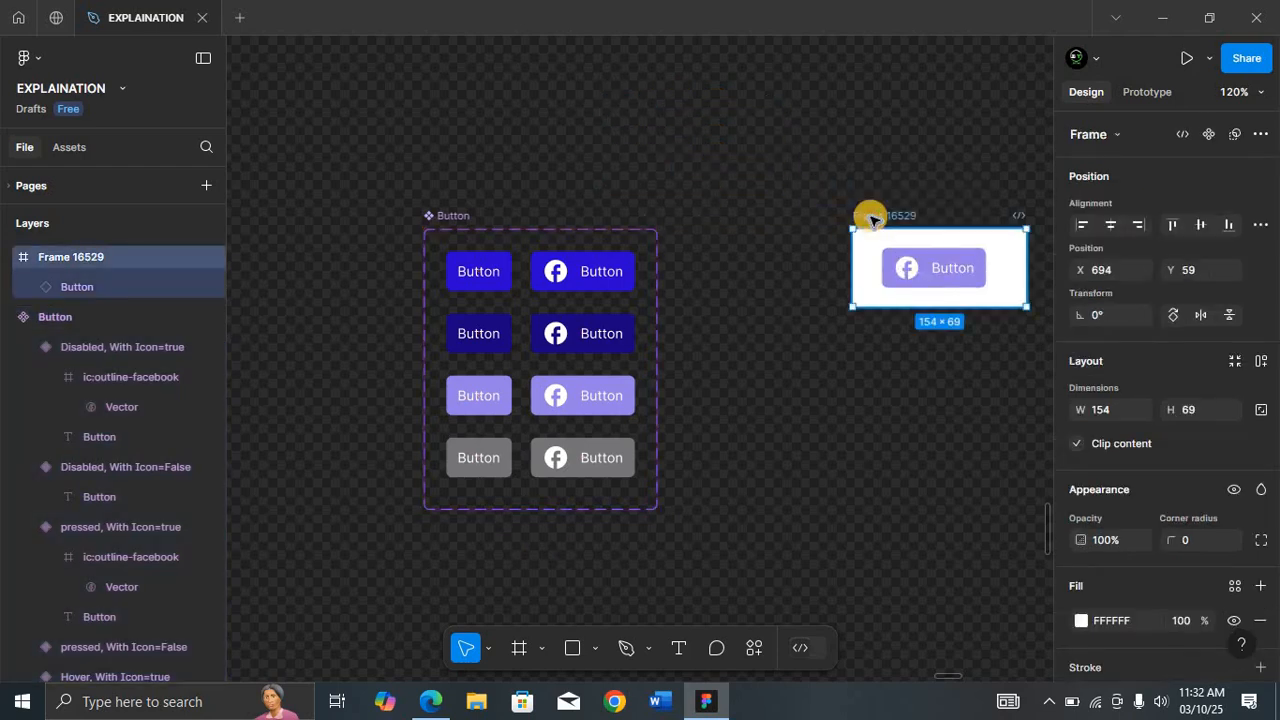
Step: Add a prototype interaction on the Default, With Icon=False variant that changes to Hover while hovering
left_click(458, 218)
key("shift+2")
left_click(521, 172)
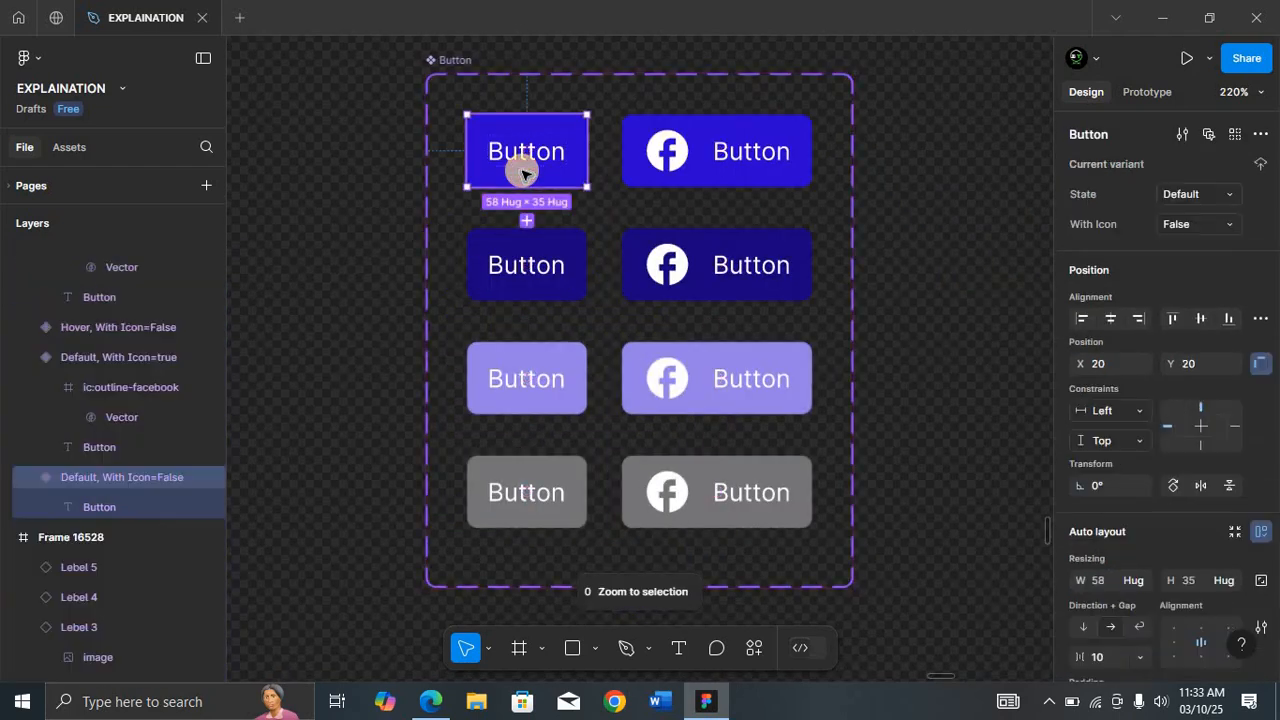
left_click(1164, 92)
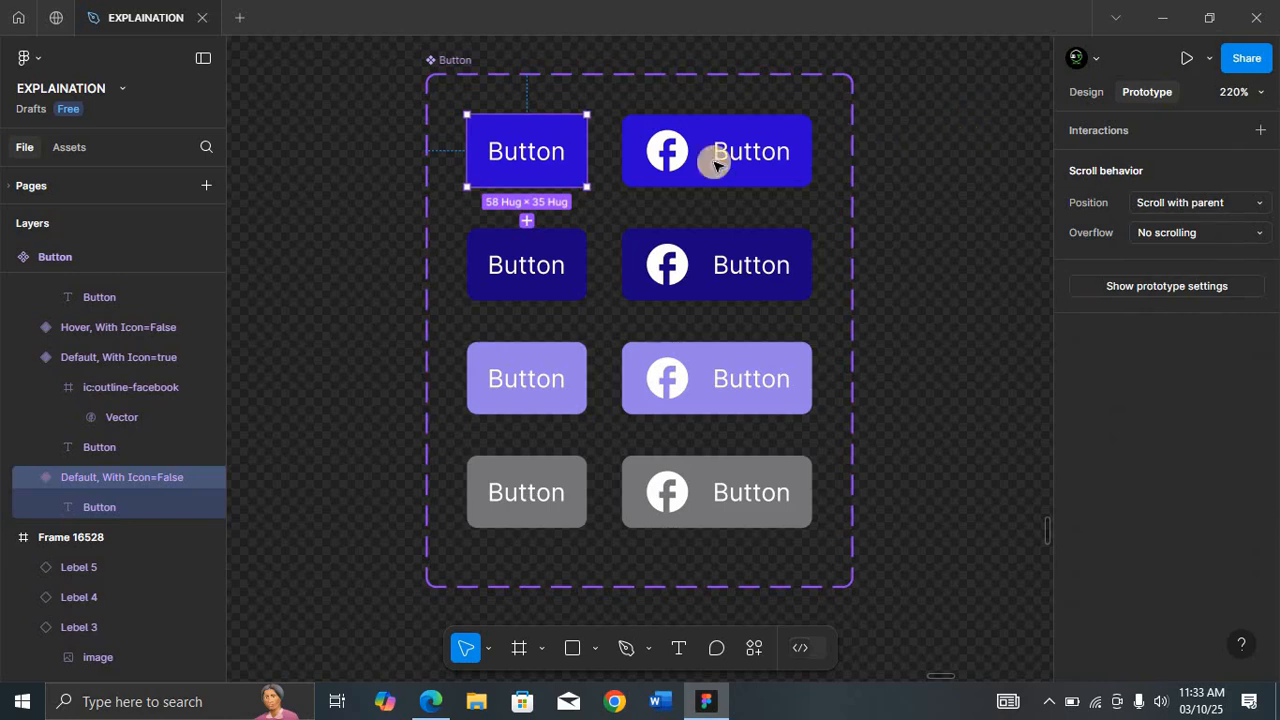
left_click(1257, 130)
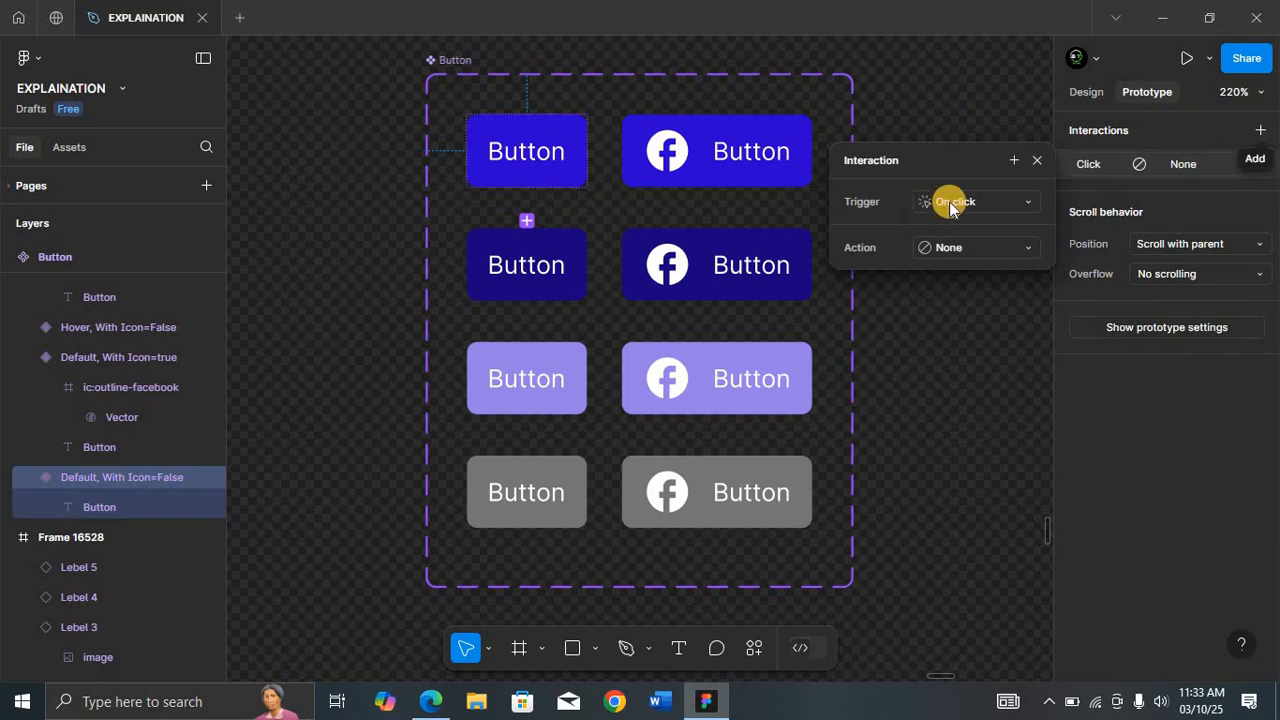
left_click_drag(527, 188, 517, 235)
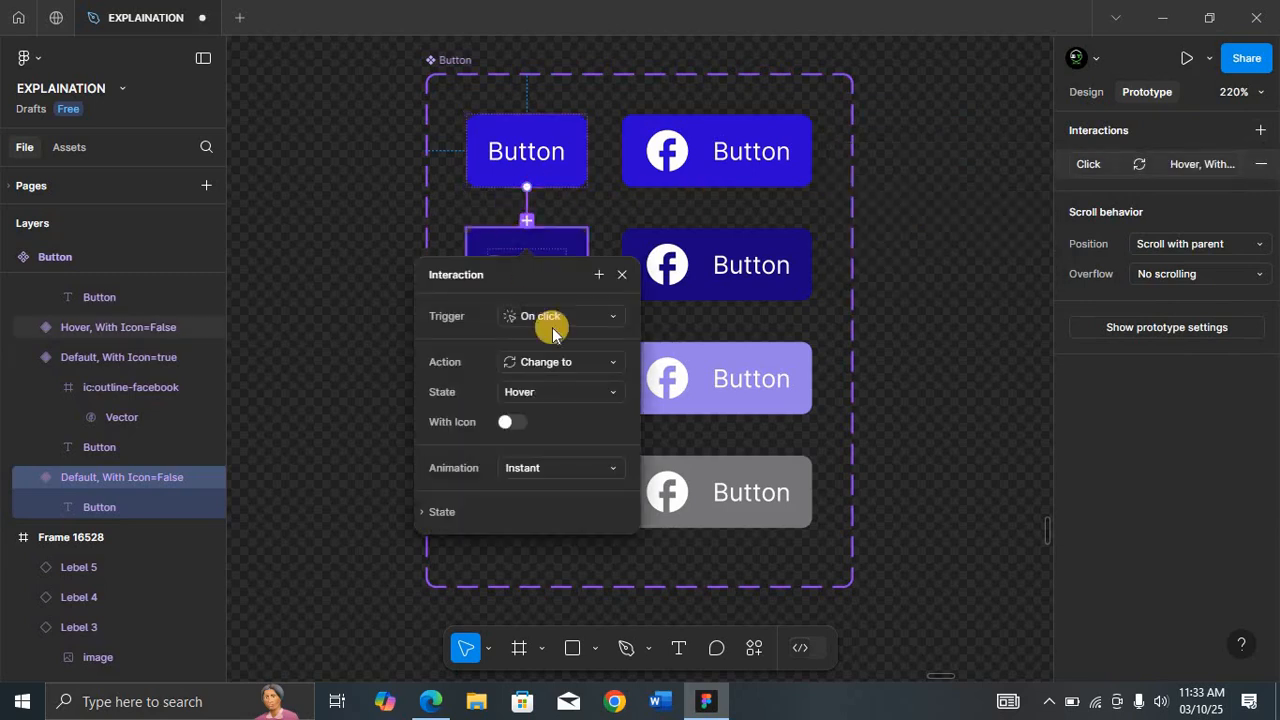
left_click(589, 318)
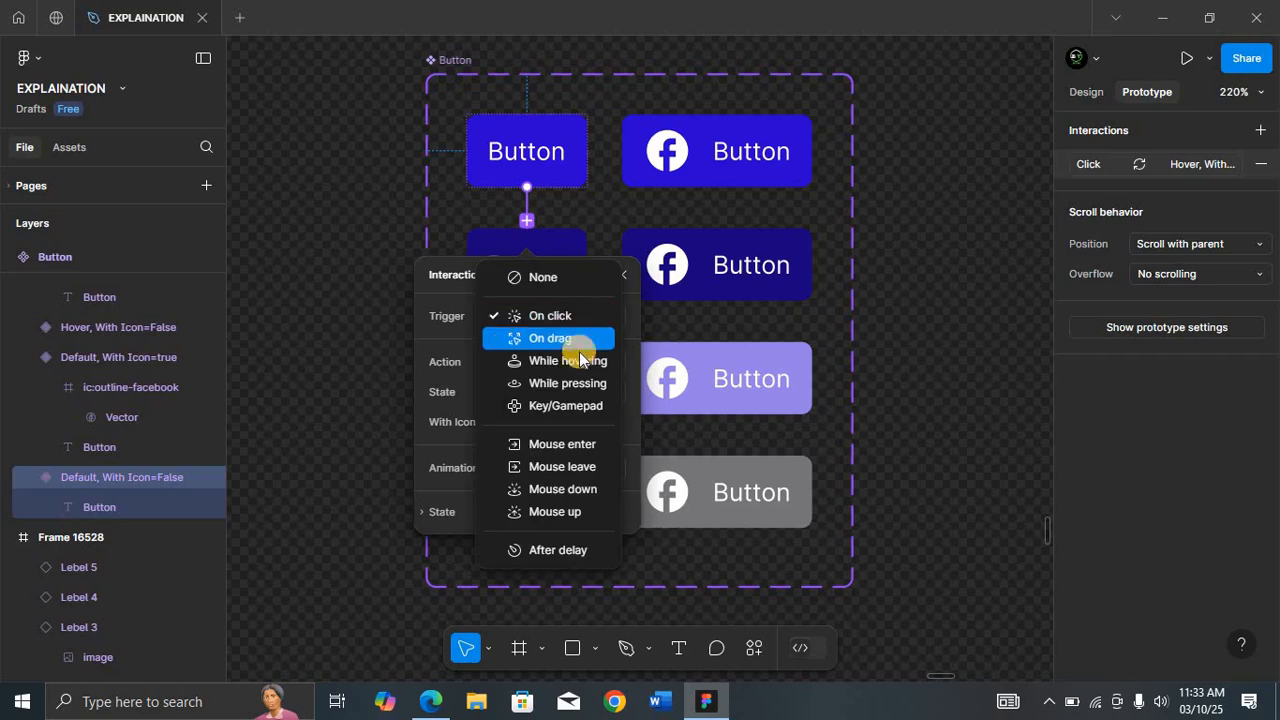
left_click(576, 358)
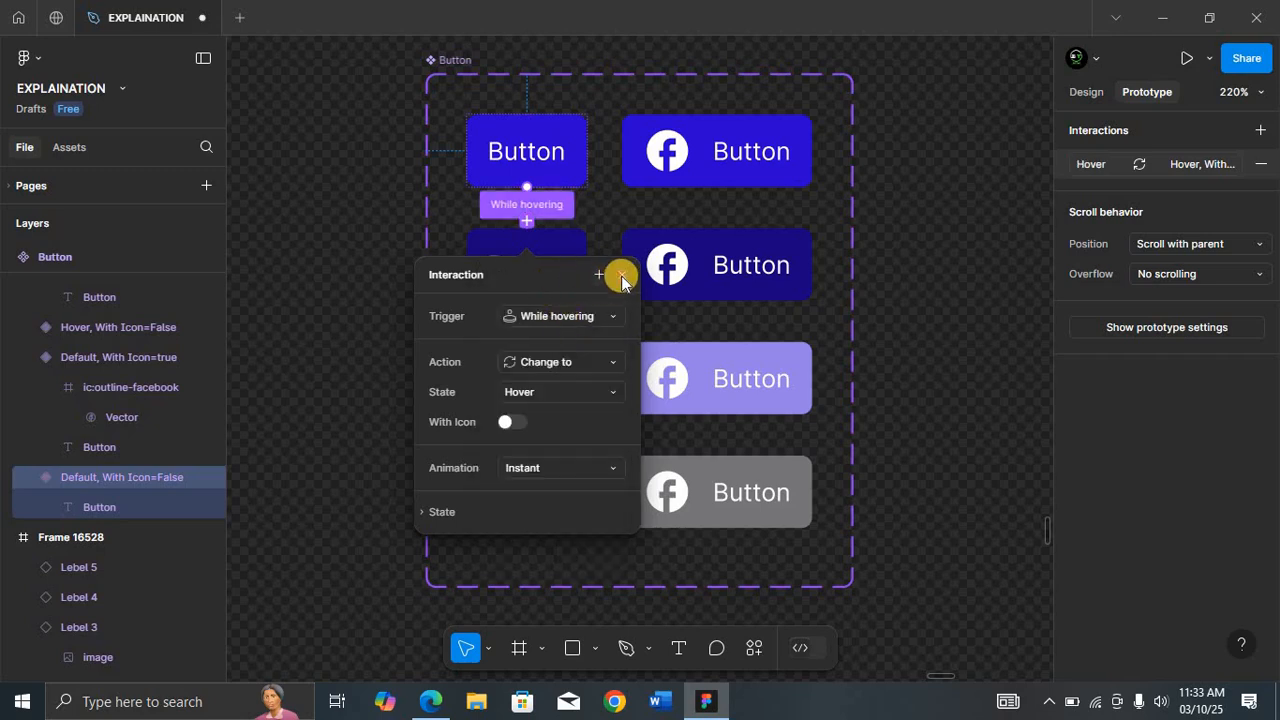
left_click(622, 275)
Step: Add an interaction on the Hover, With Icon=False variant that changes to pressed while pressing
left_click(536, 290)
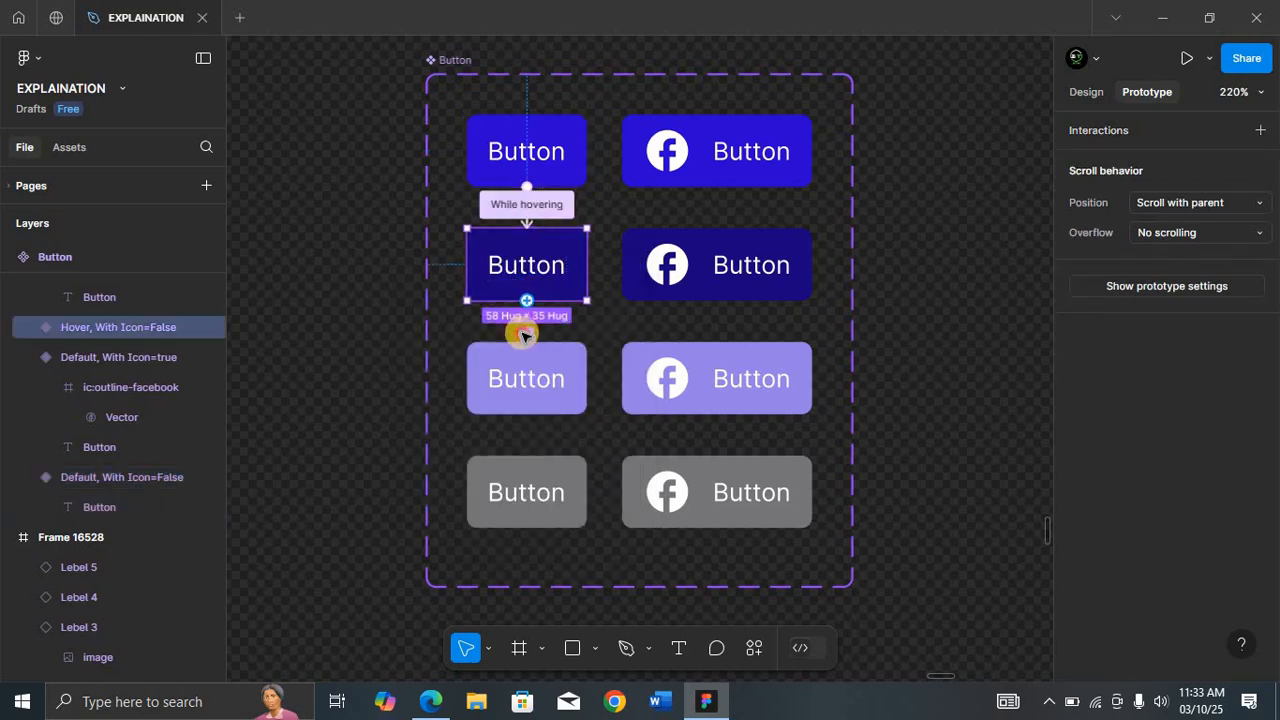
left_click_drag(522, 345, 585, 362)
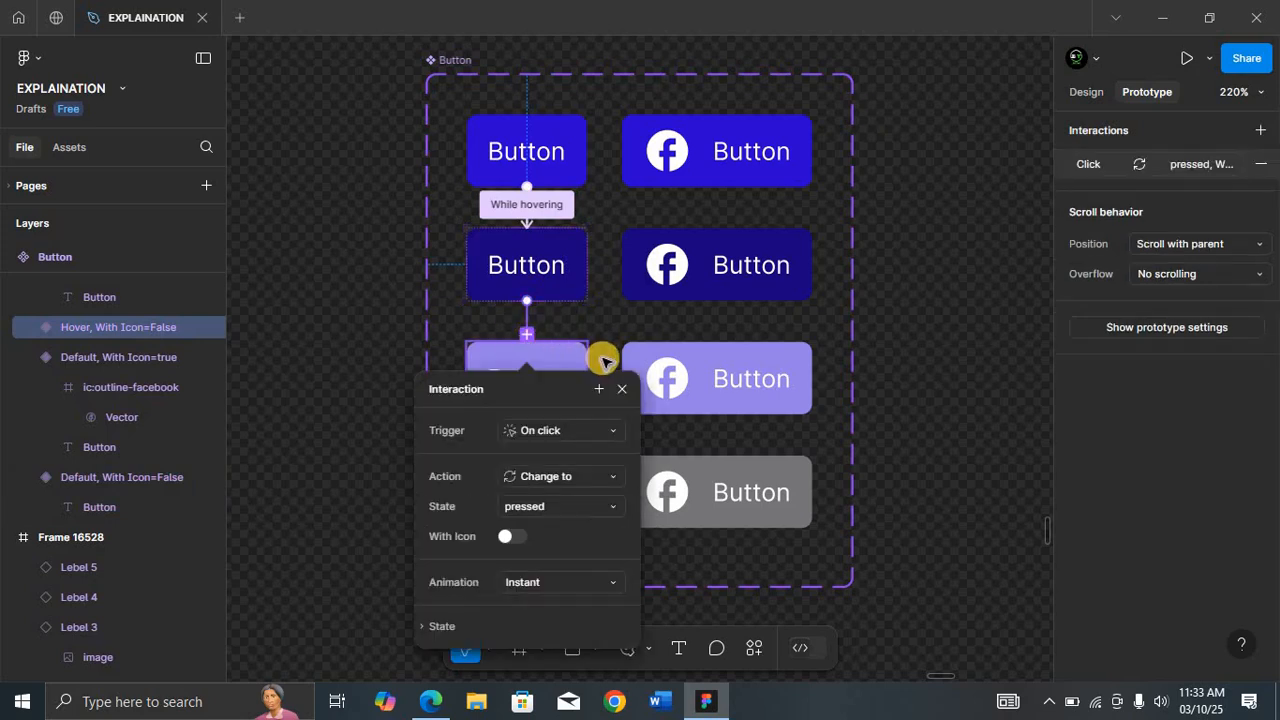
left_click(597, 430)
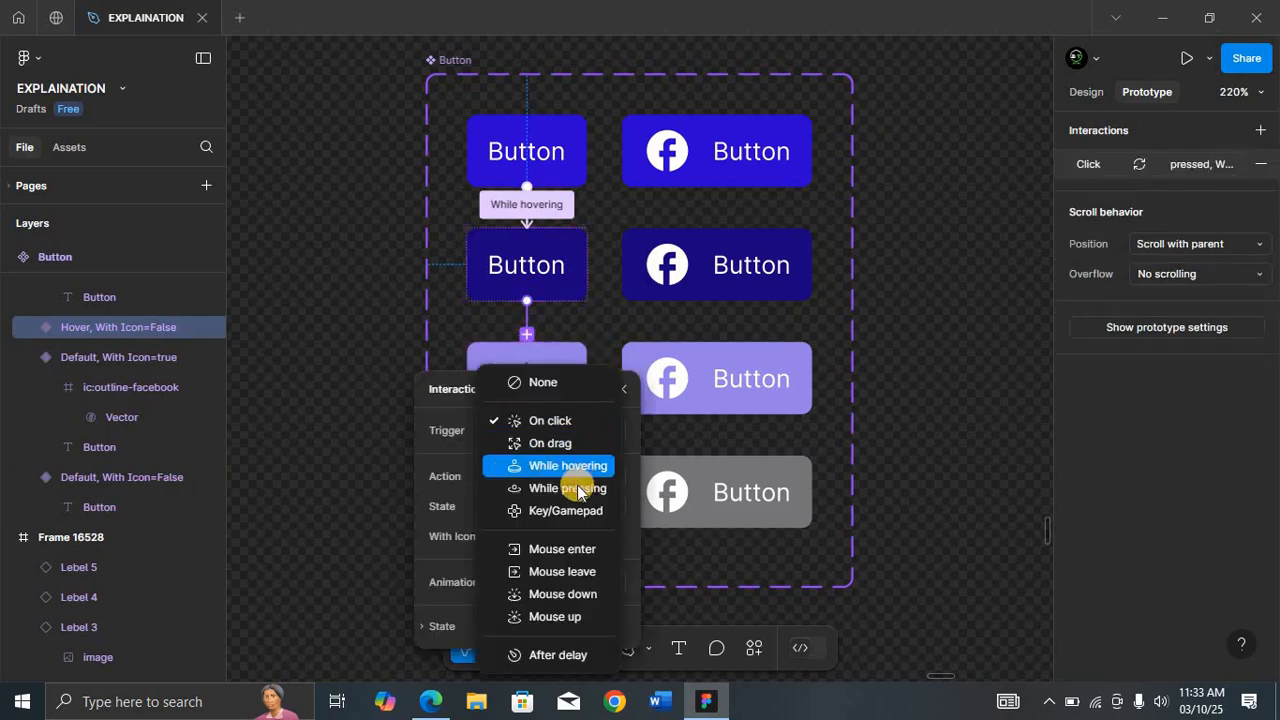
left_click(578, 490)
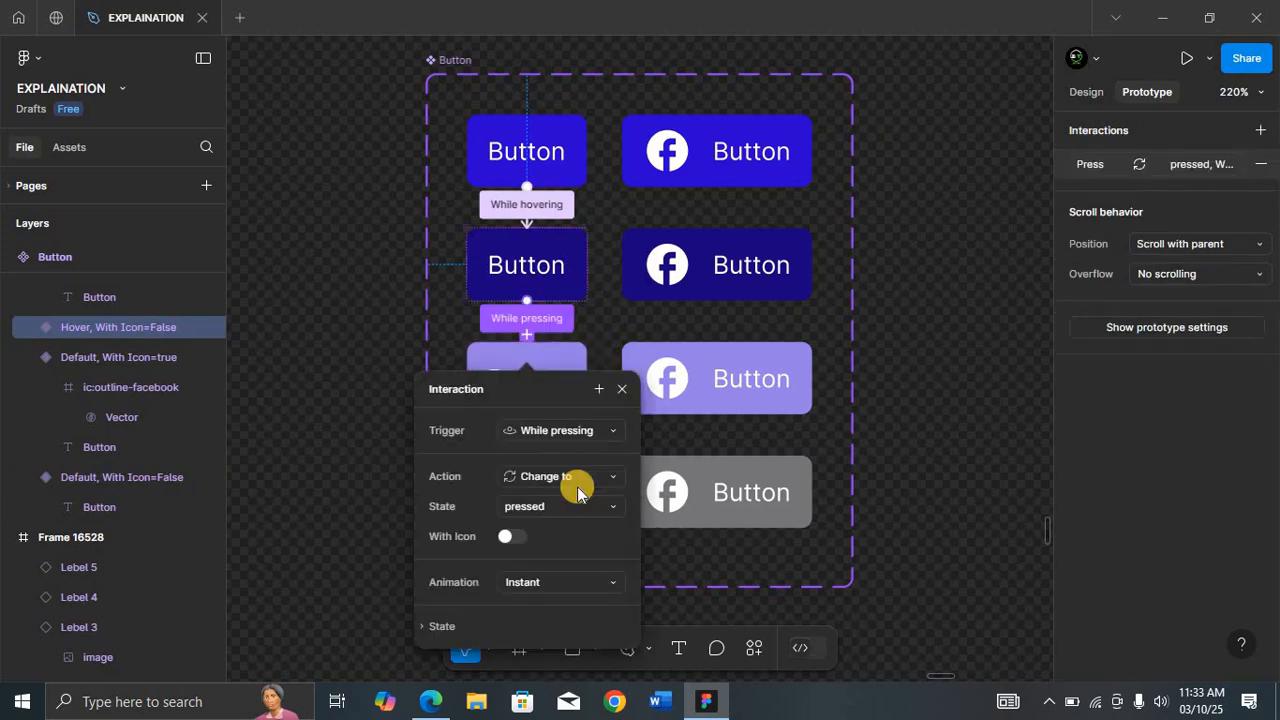
left_click(621, 389)
Step: Open a prototype preview of the frame with the Button instance and test hovering and pressing the button
left_click(452, 60)
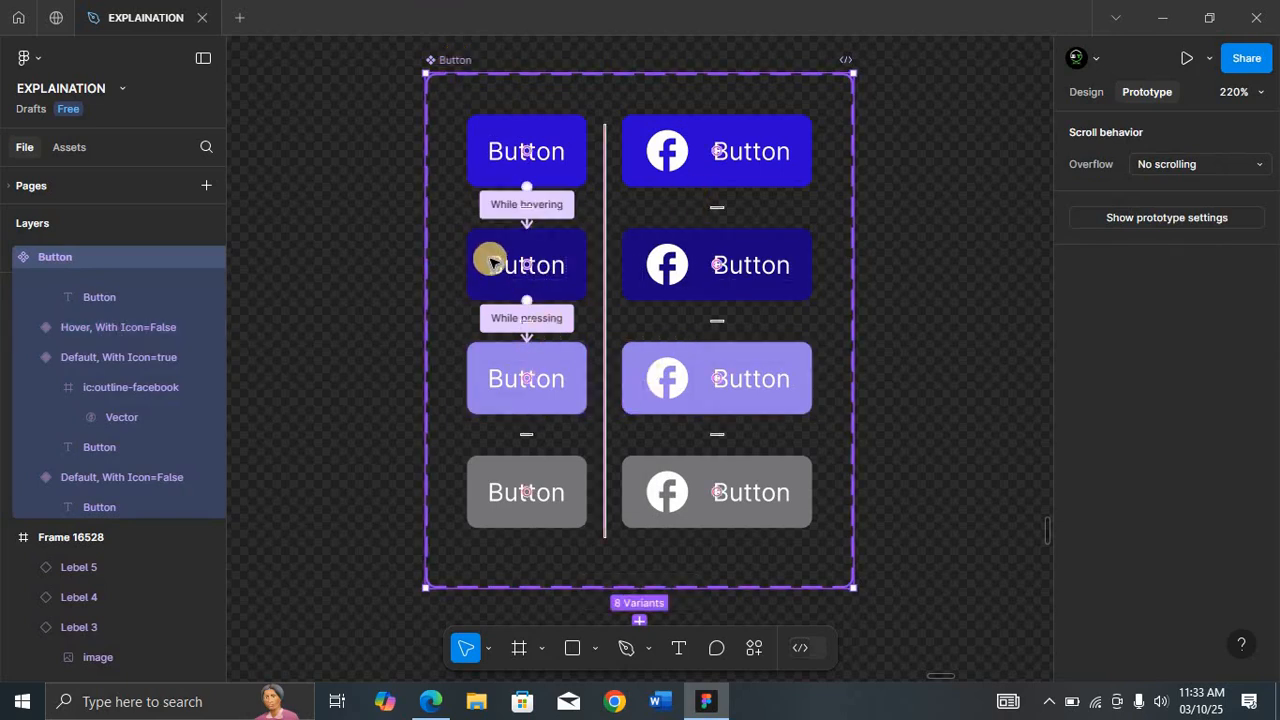
scroll(829, 190, "right", 5)
scroll(829, 190, "right", 3)
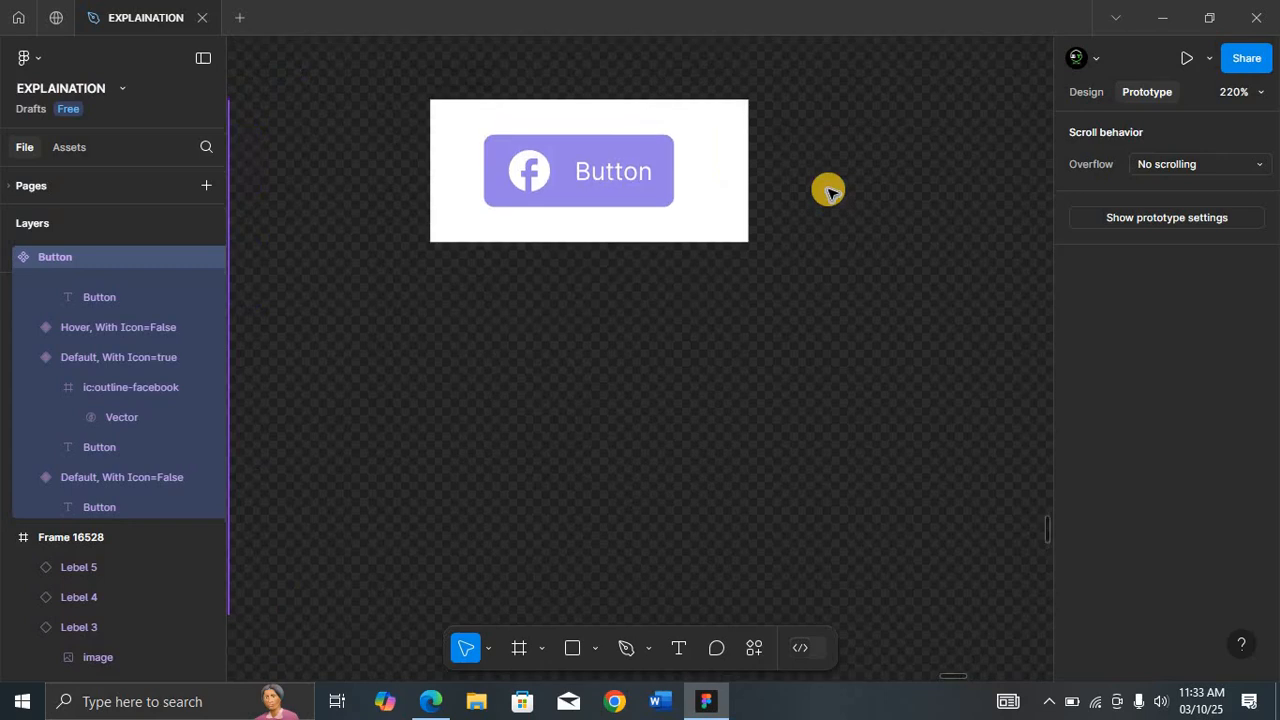
scroll(497, 157, "up", 2)
left_click(473, 153)
key("shift+2")
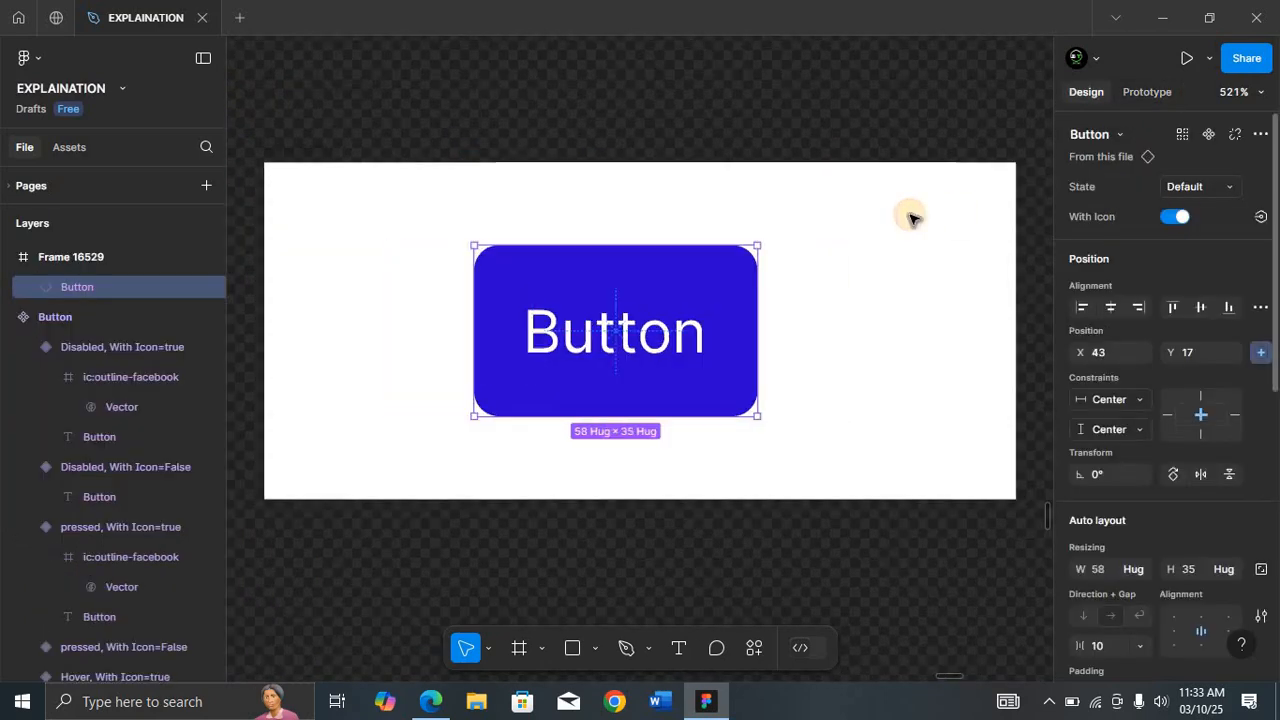
key("shift+space")
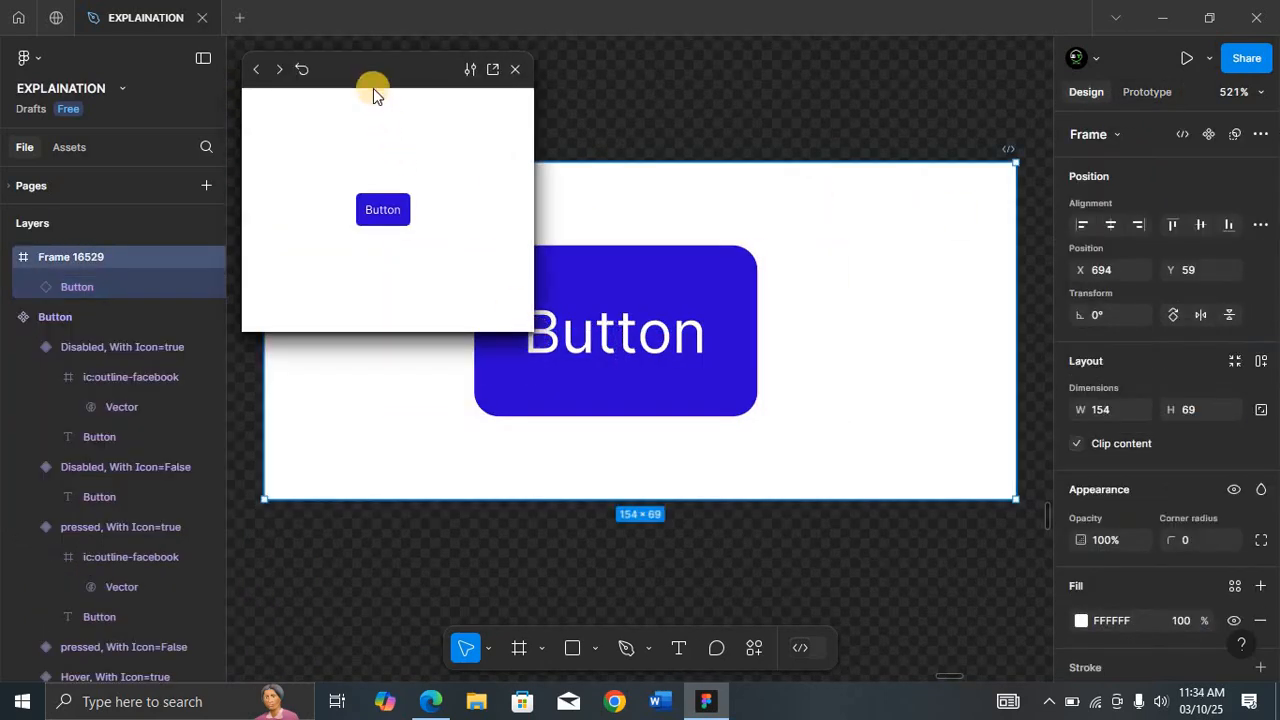
left_click_drag(371, 77, 206, 163)
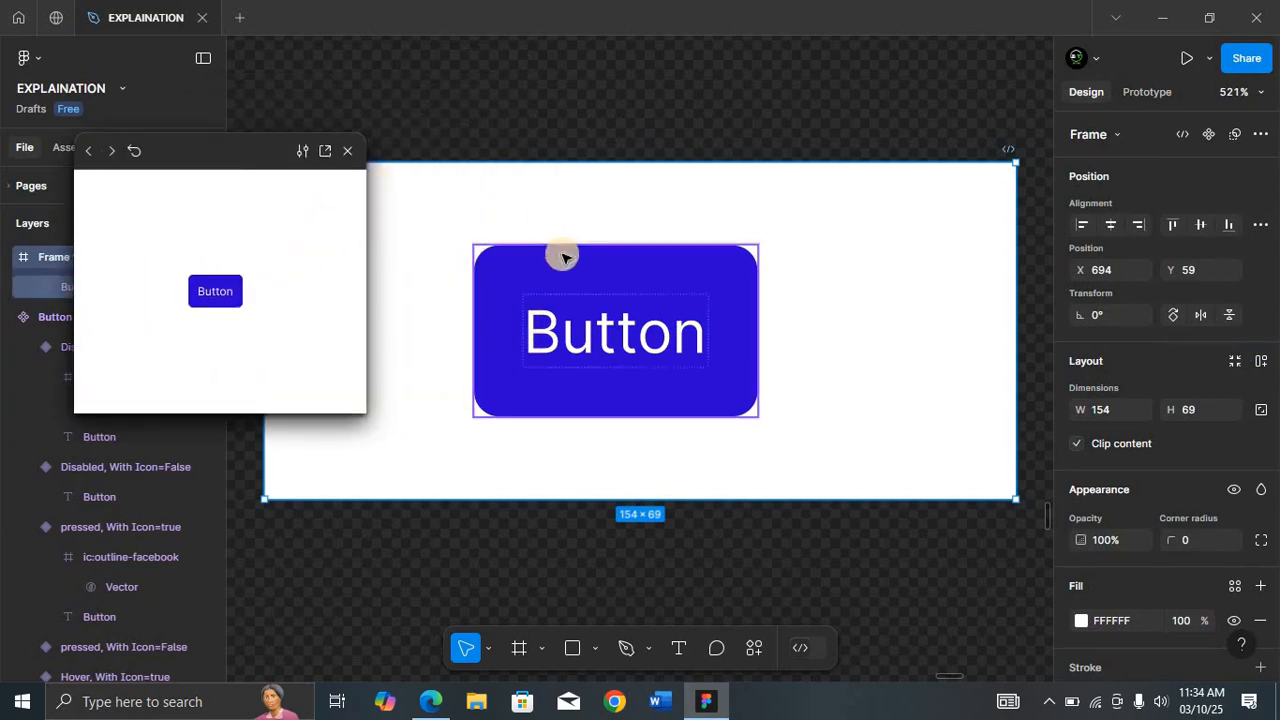
left_click(217, 299)
left_click(346, 151)
key("ctrl+minus")
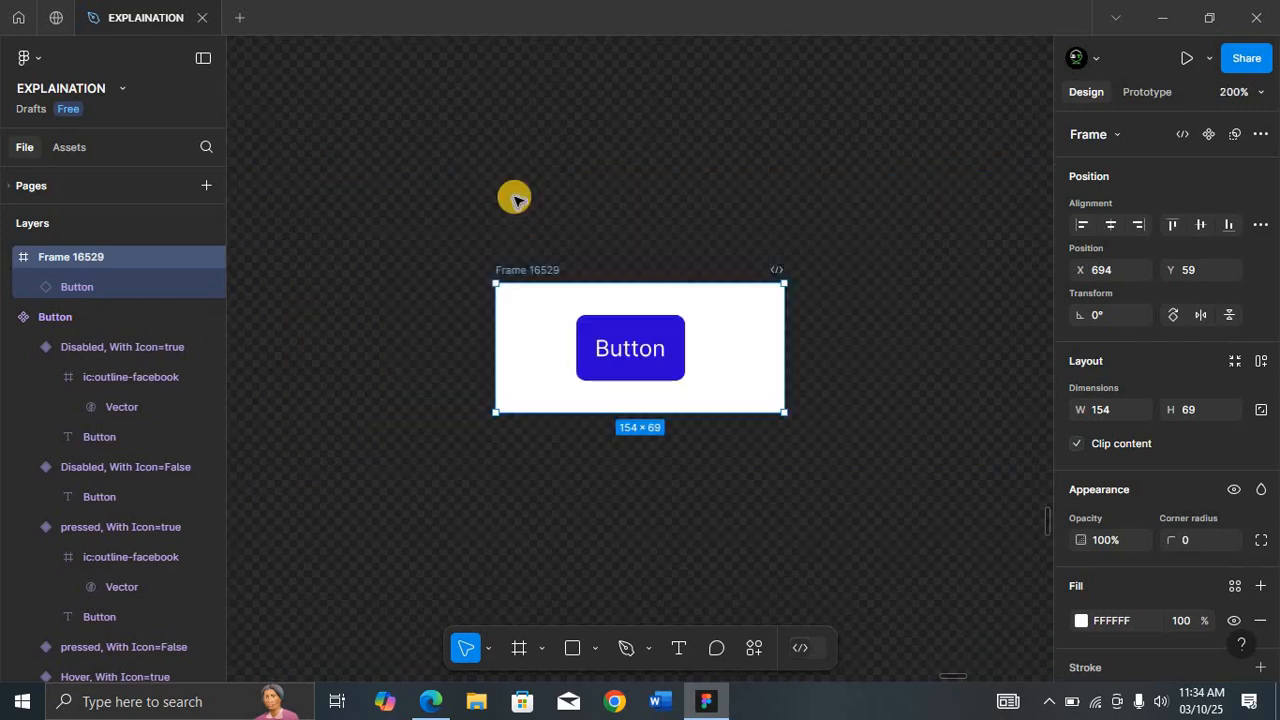
key("ctrl+minus")
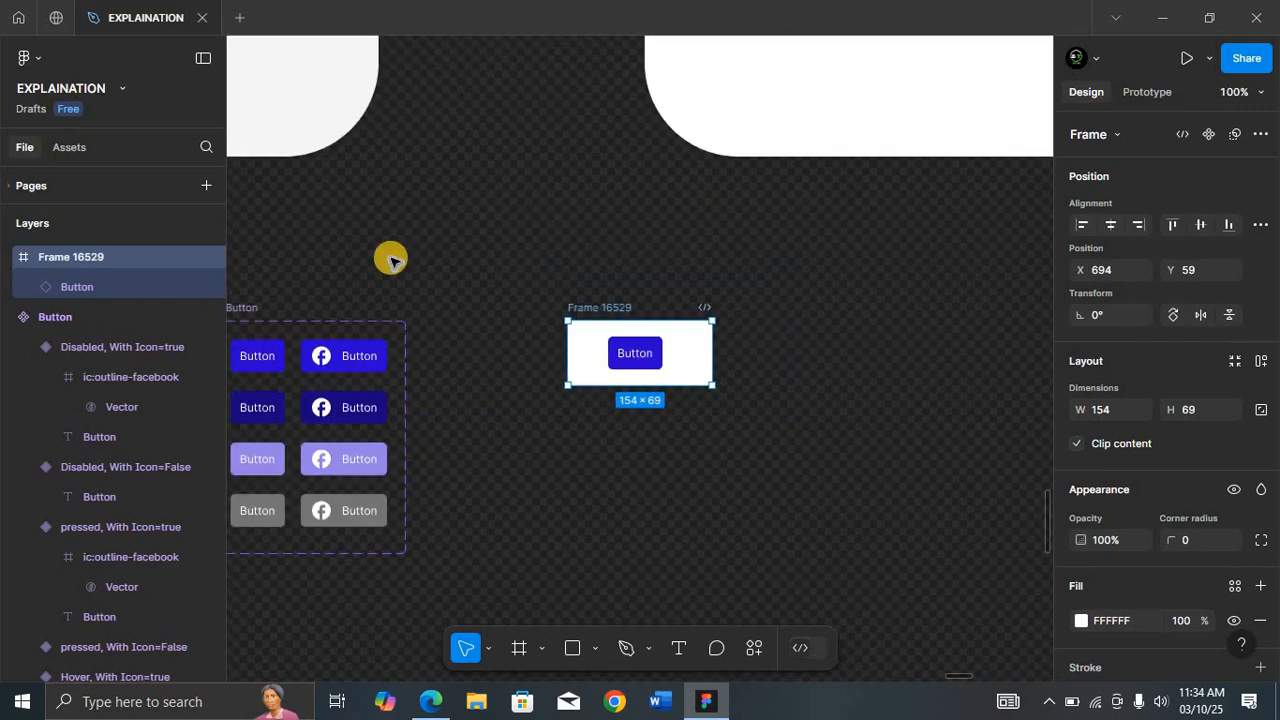
scroll(390, 260, "left", 5)
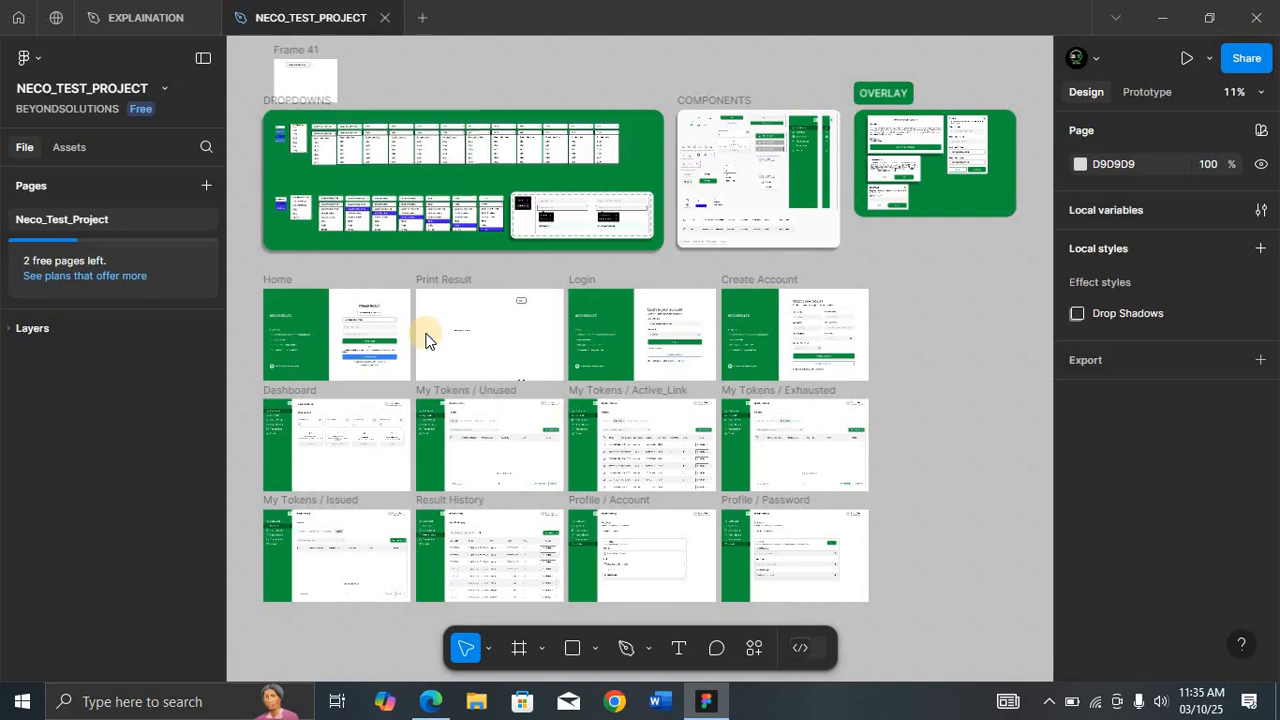
Step: Examine the frames of the NECO_TEST_PROJECT file, starting with the Home screen design and its neighbouring pages
left_click(281, 279)
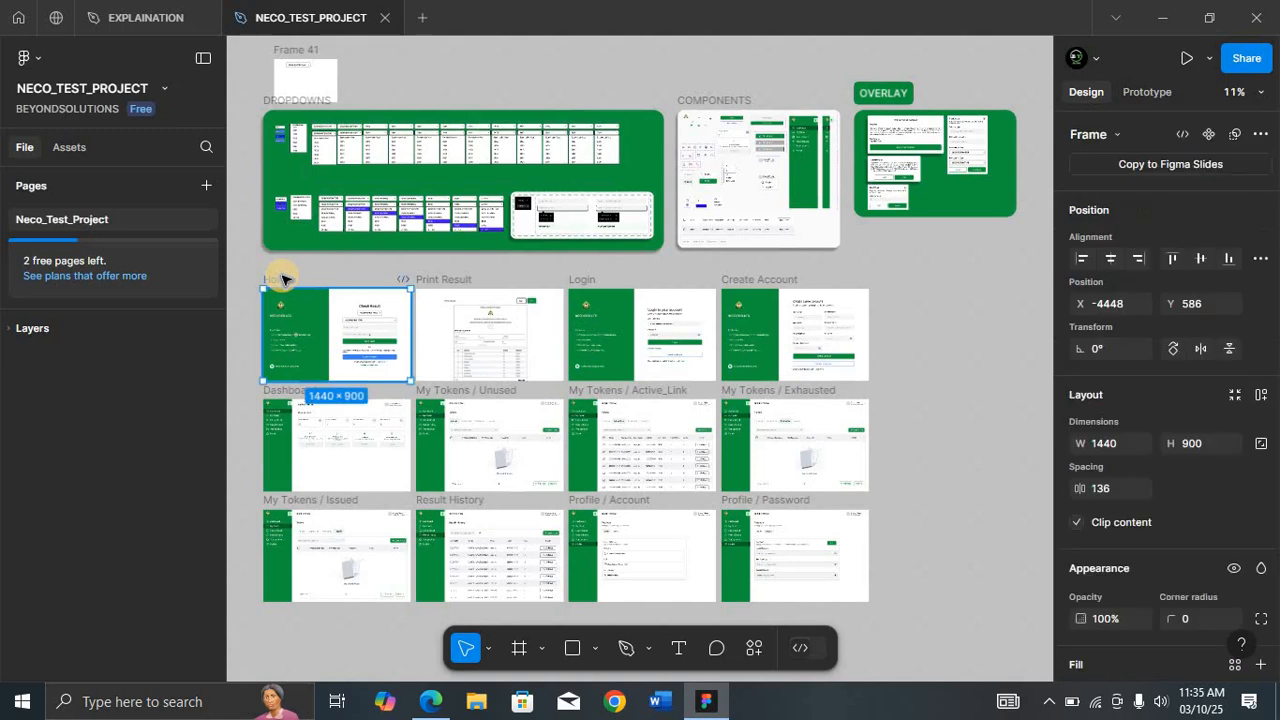
key("shift+2")
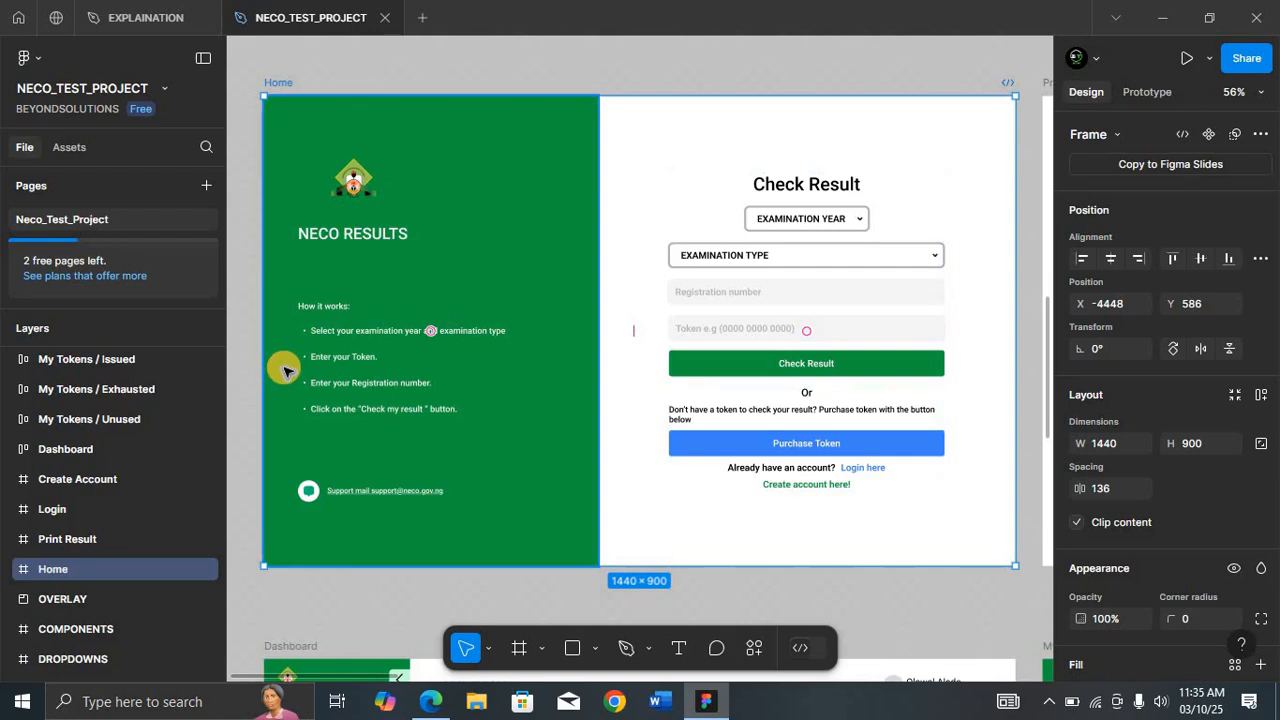
key("ctrl+minus")
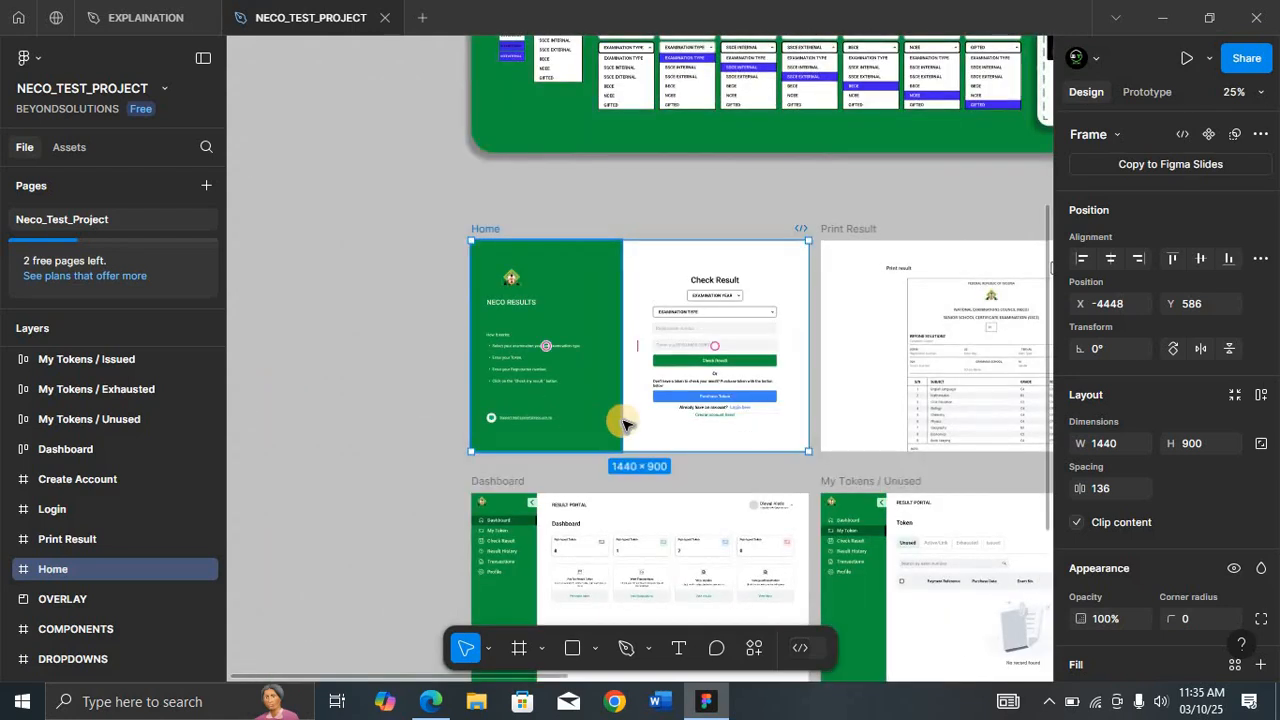
scroll(624, 424, "right", 8)
scroll(624, 424, "left", 12)
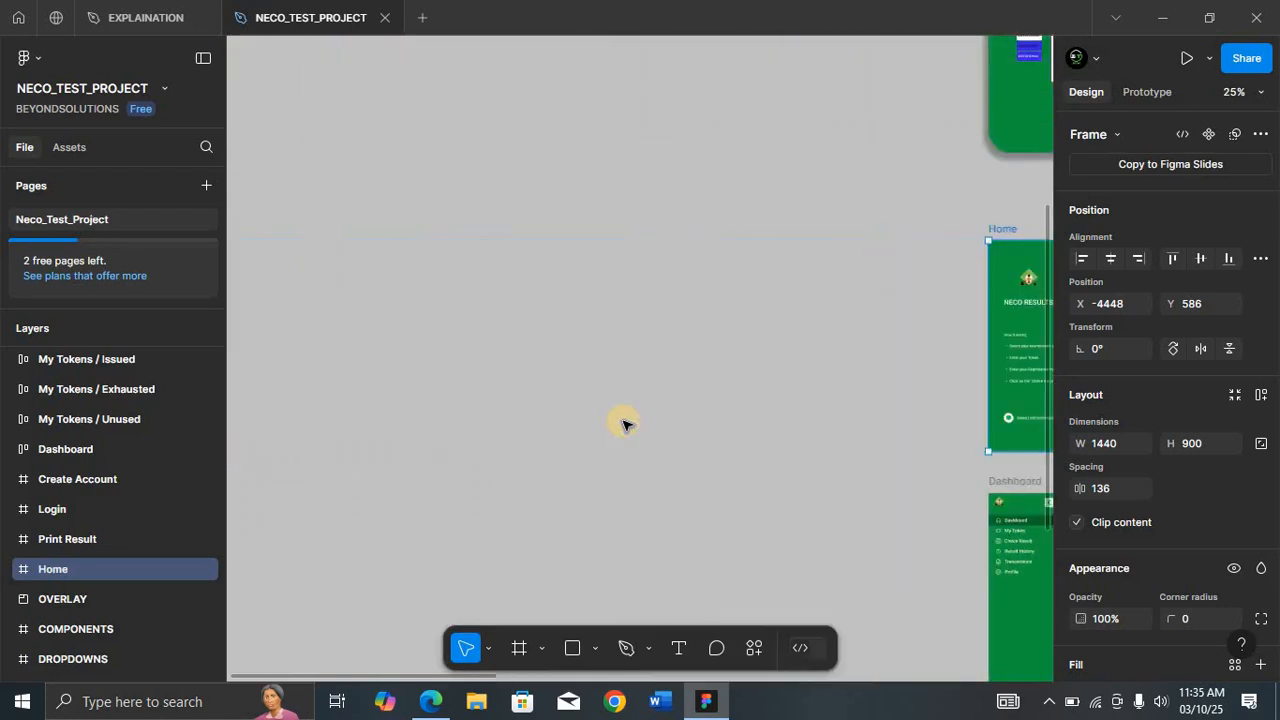
scroll(622, 424, "right", 8)
scroll(622, 424, "down", 10)
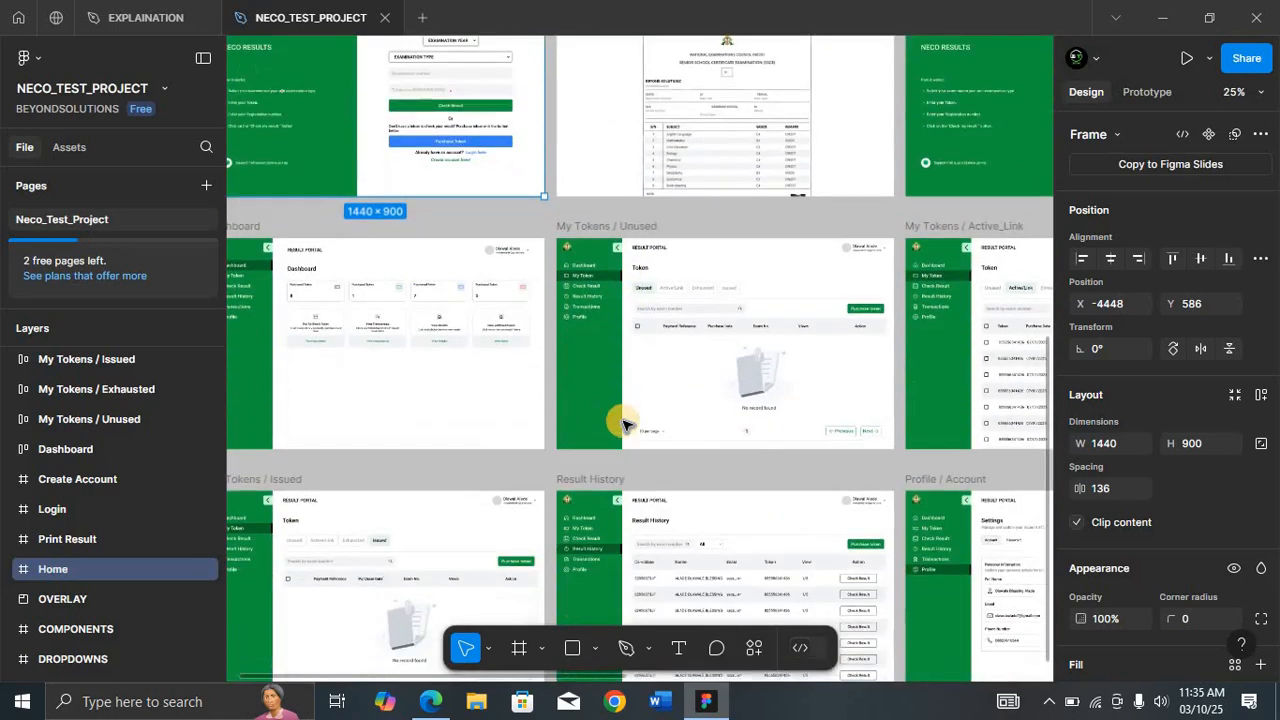
scroll(622, 424, "right", 8)
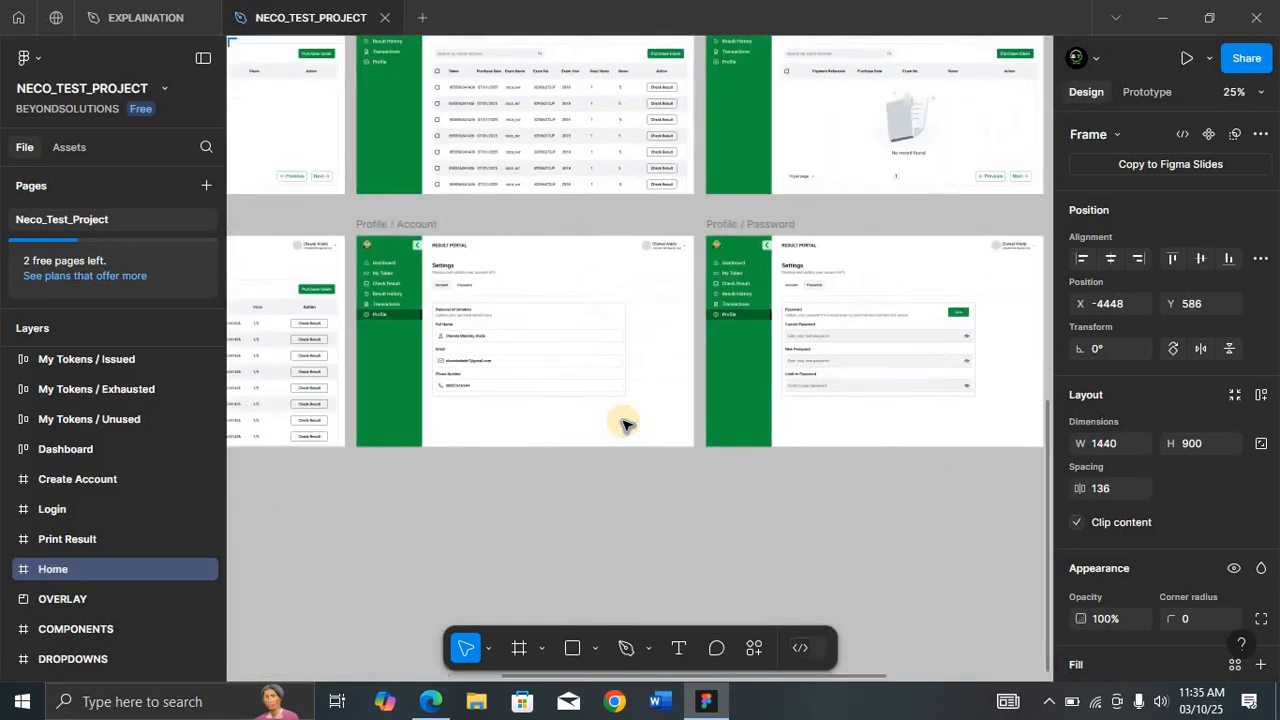
scroll(622, 424, "up", 4)
scroll(622, 424, "left", 10)
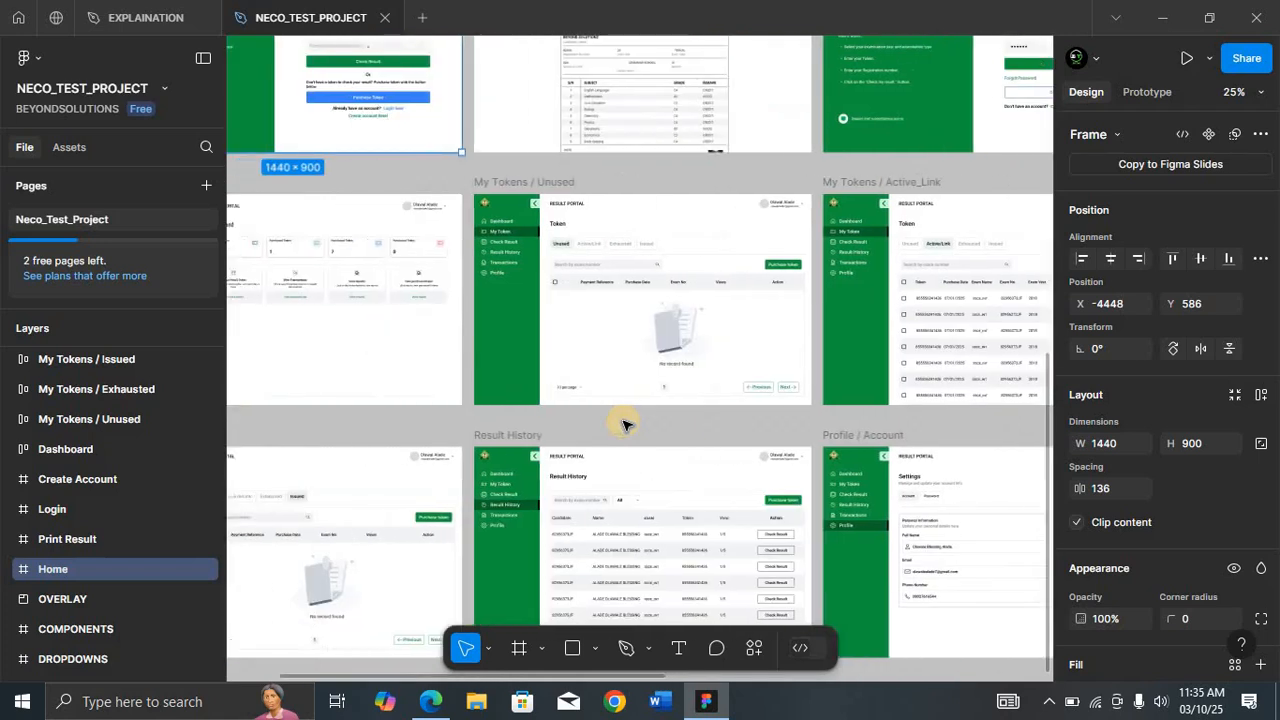
scroll(622, 424, "up", 7)
scroll(622, 424, "up", 5)
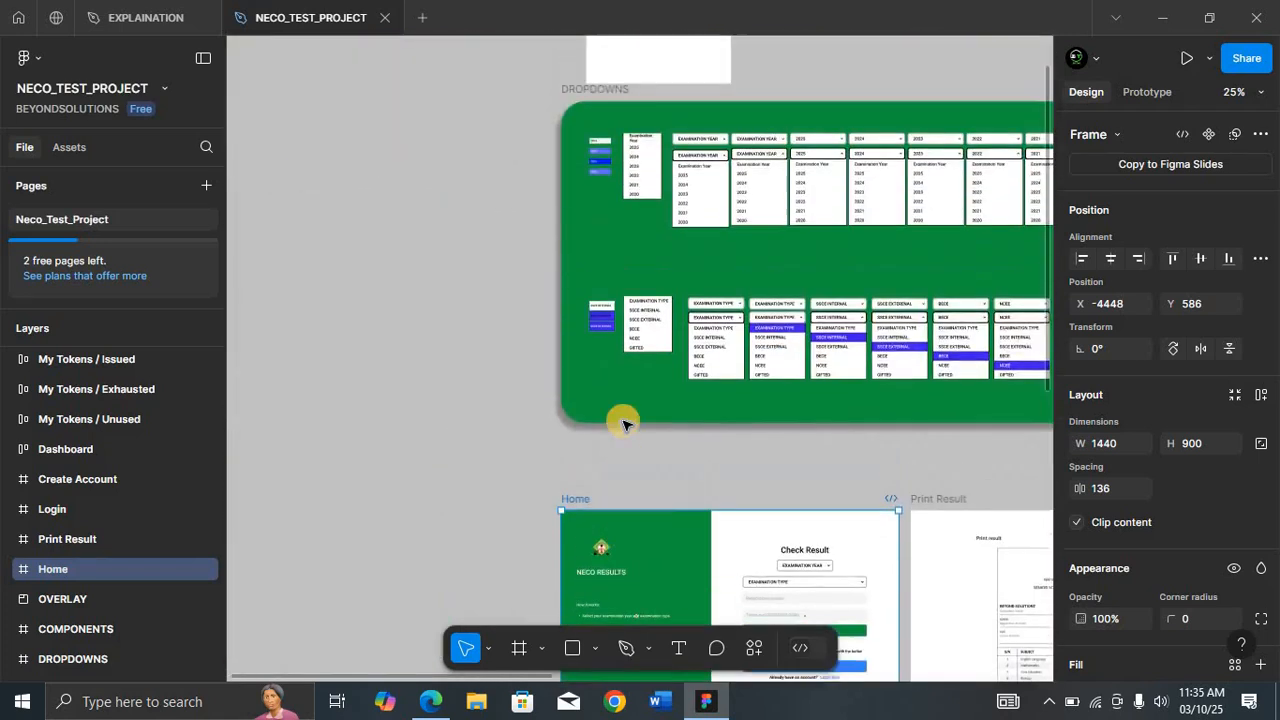